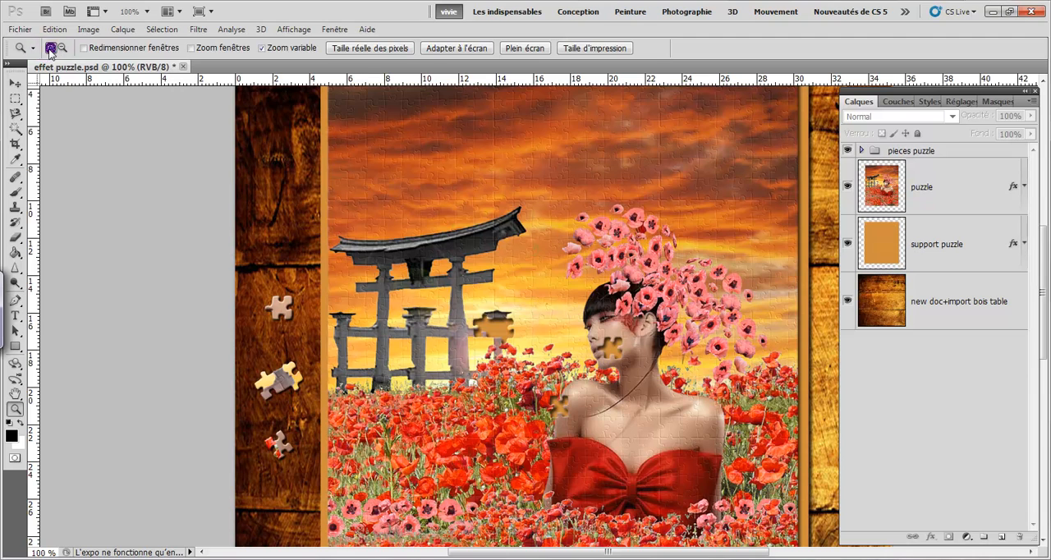
# - Inspect the finished puzzle composition at 200%, including the missing pieces and loose pieces, and fit the image back to the screen
pyautogui.click(338, 170)
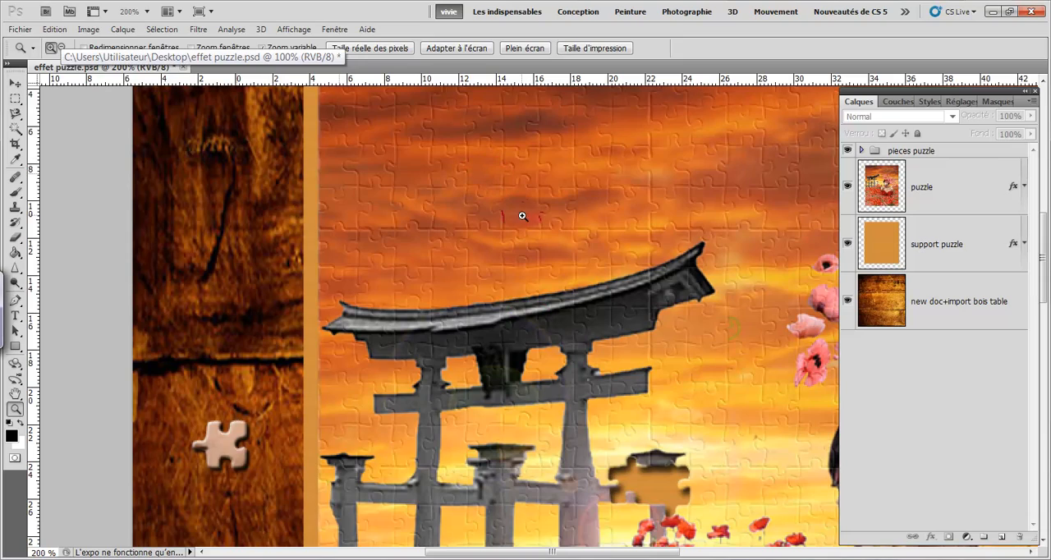
pyautogui.moveTo(530, 233); pyautogui.dragTo(180, 70)
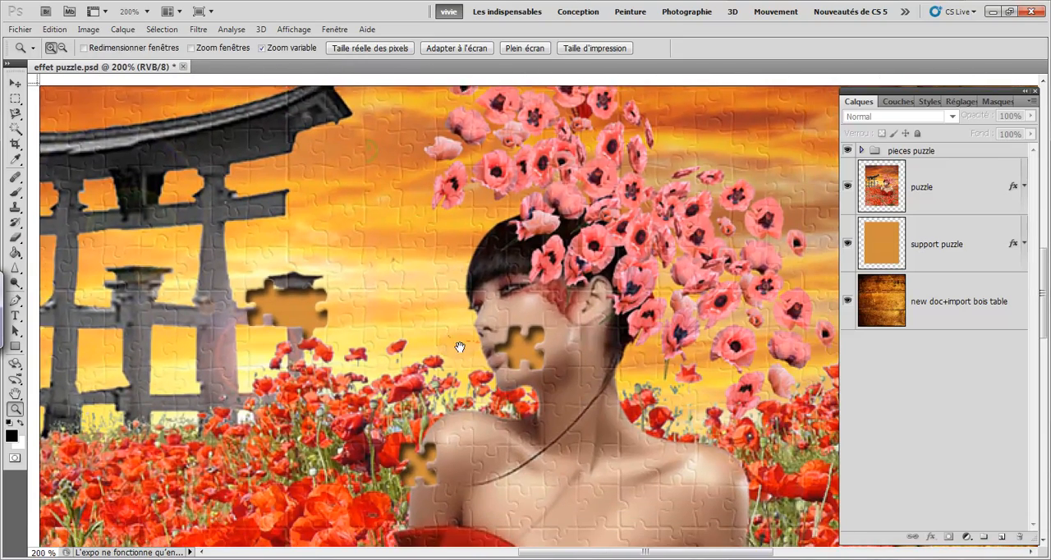
pyautogui.moveTo(460, 347); pyautogui.dragTo(497, 283)
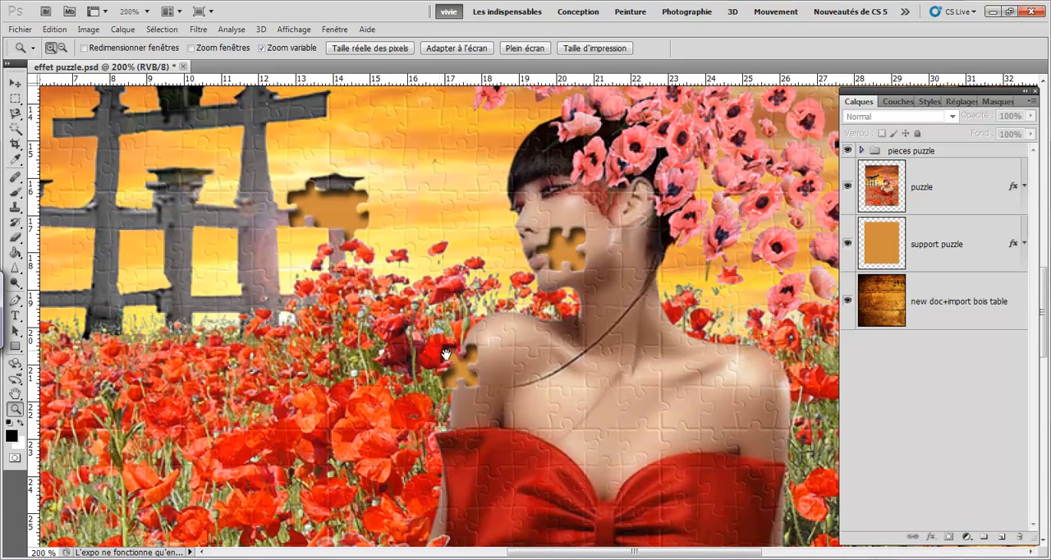
pyautogui.moveTo(292, 366); pyautogui.dragTo(564, 344)
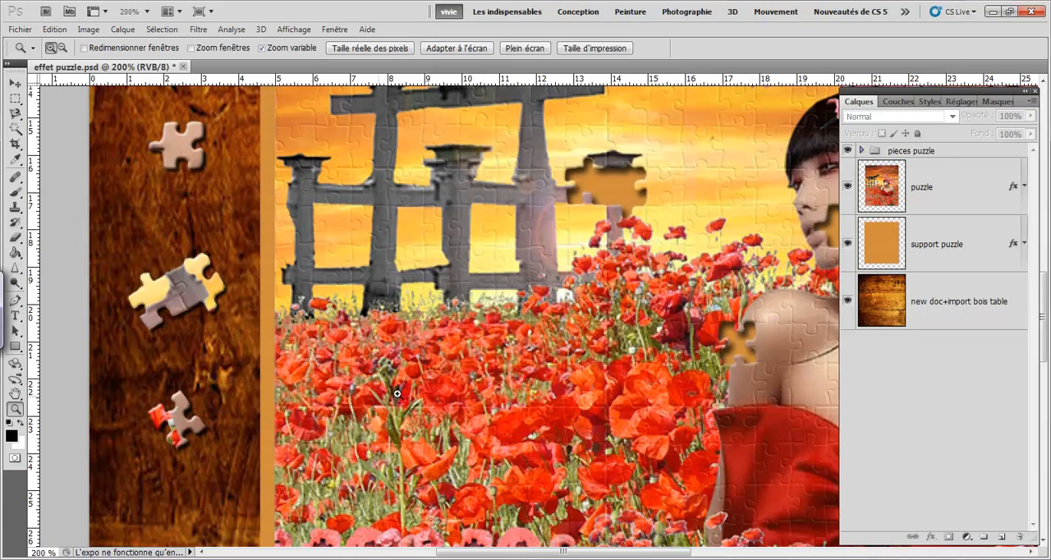
pyautogui.moveTo(499, 405); pyautogui.dragTo(178, 354)
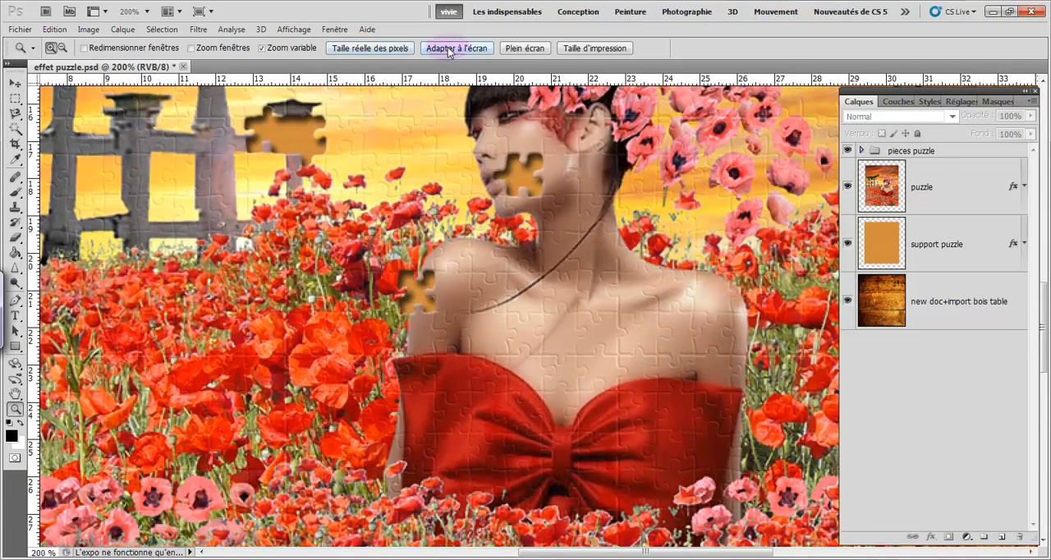
pyautogui.click(453, 47)
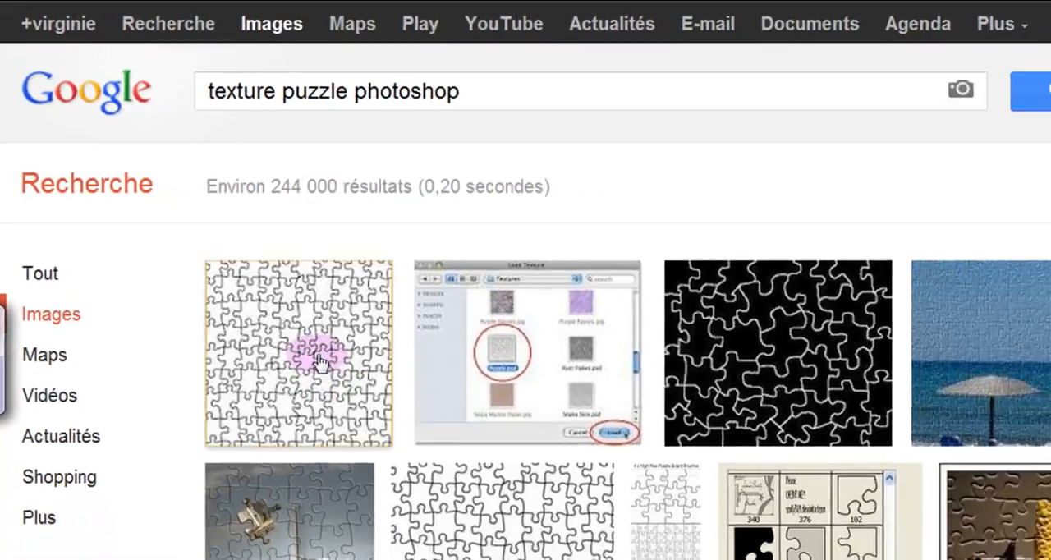
# - Open the full-size version of the white puzzle texture with black outlines from the Google image results, leaving the host page
pyautogui.click(236, 326)
pyautogui.click(781, 180)
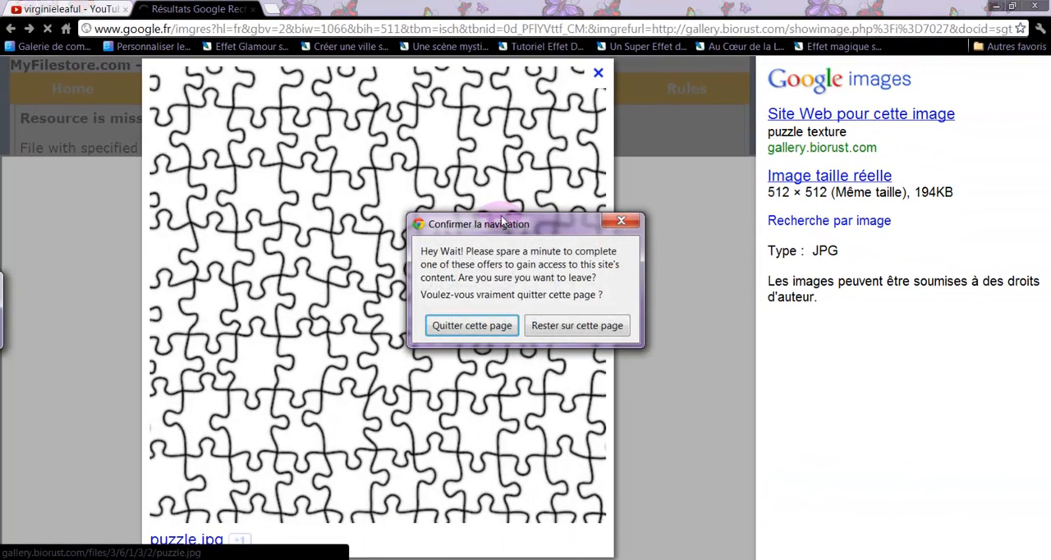
pyautogui.click(473, 328)
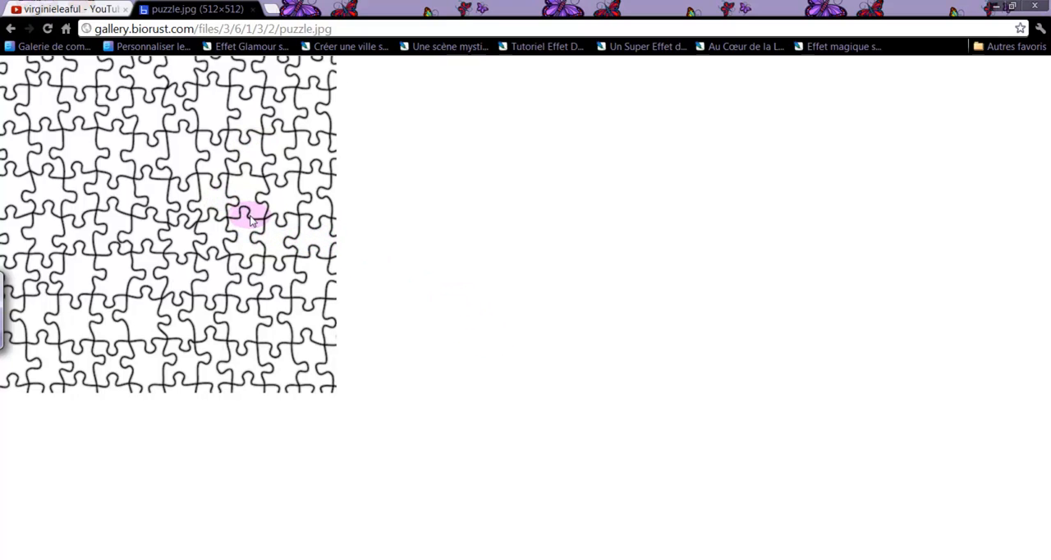
# - Save the puzzle image to the desktop (Bureau) as a JPEG named "puzzle texture"
pyautogui.rightClick(244, 172)
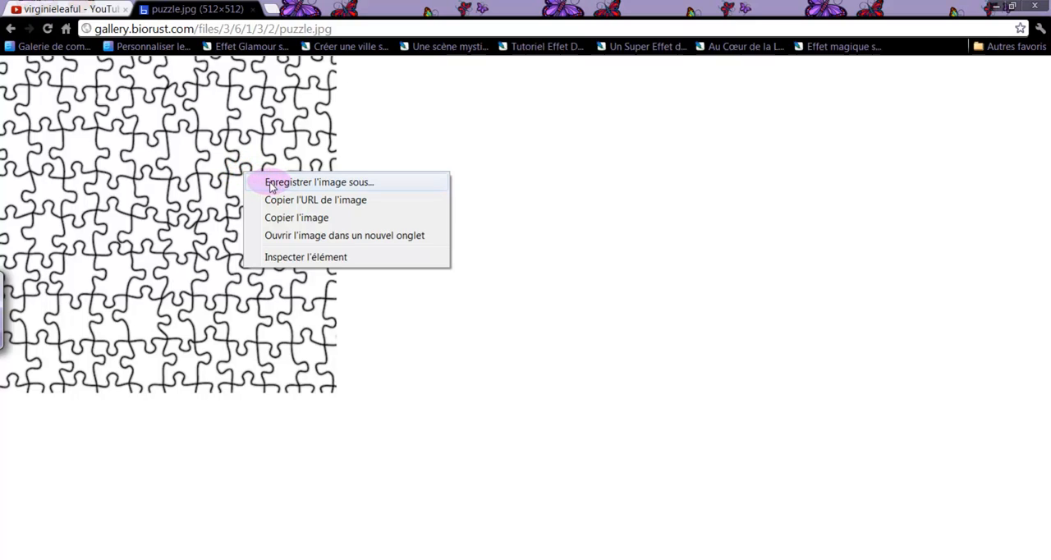
pyautogui.click(271, 184)
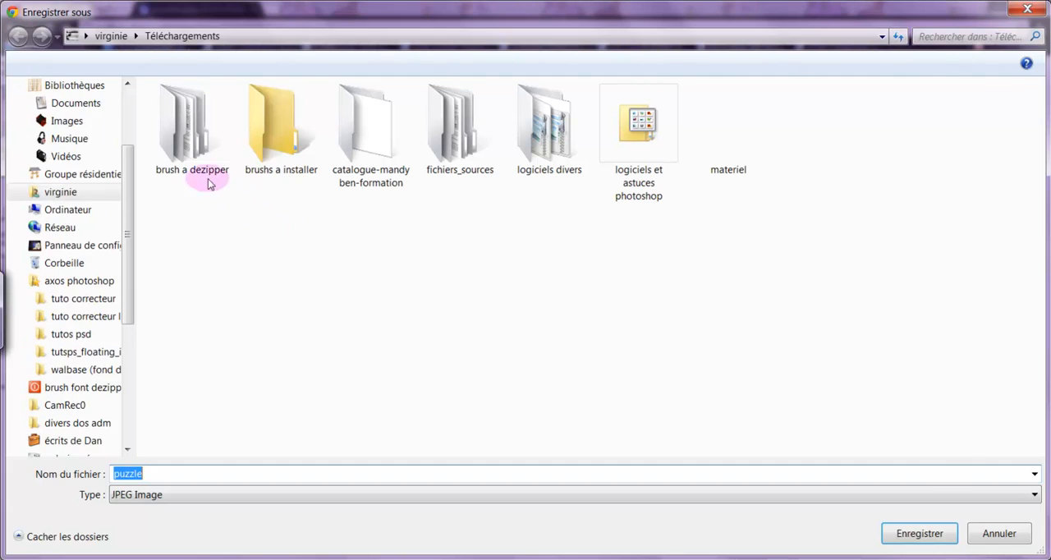
pyautogui.click(73, 112)
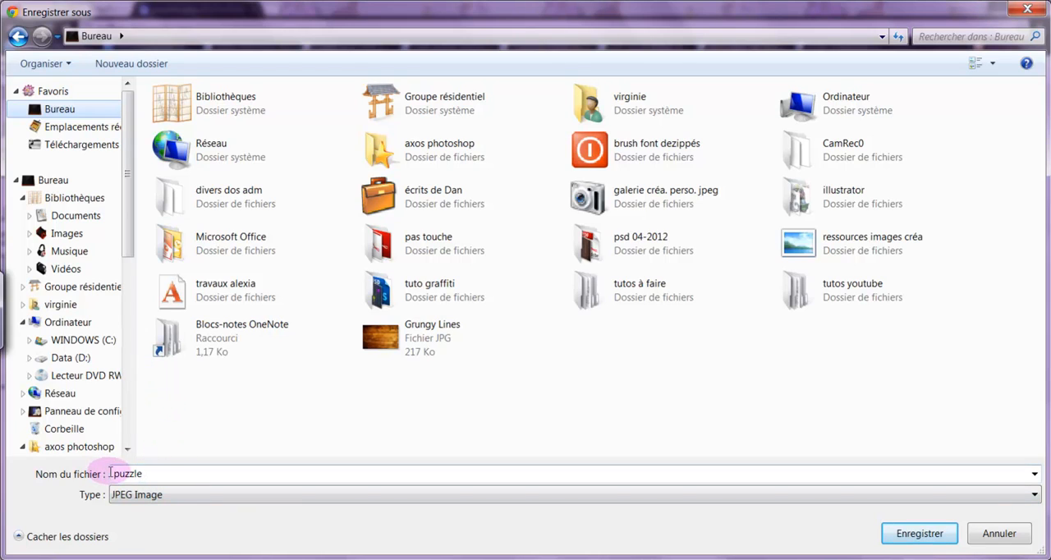
pyautogui.doubleClick(141, 475)
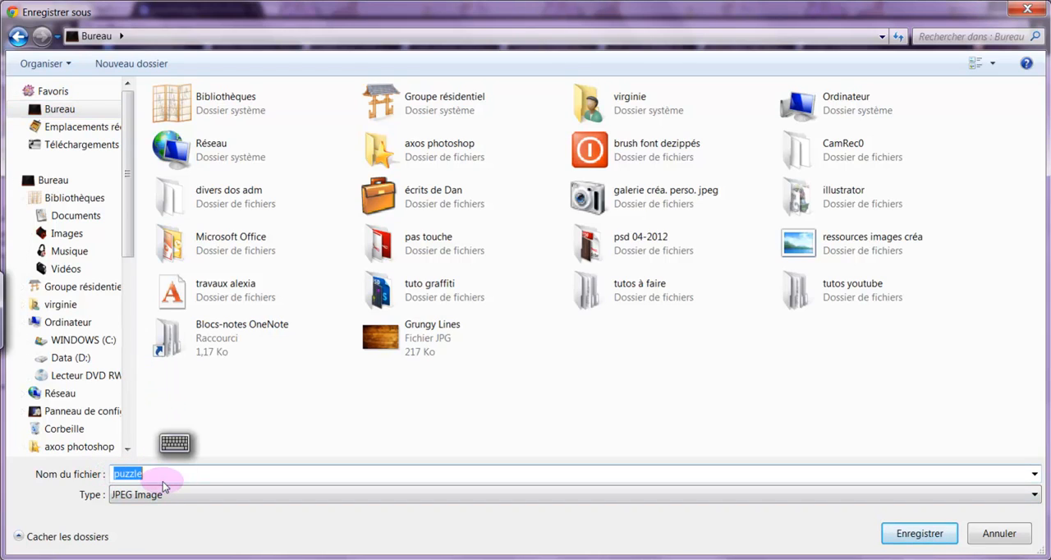
pyautogui.click(162, 481)
pyautogui.write('tex')
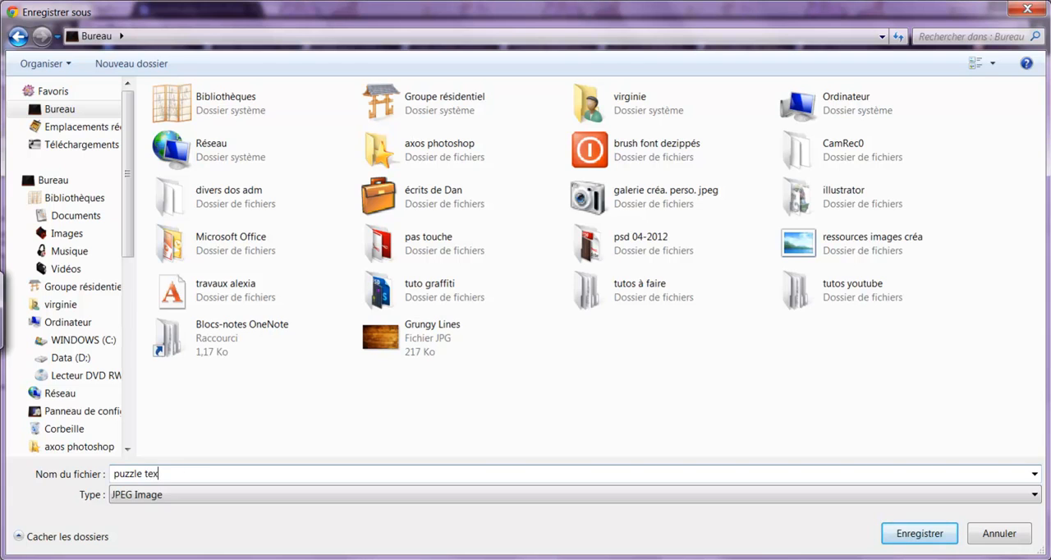
pyautogui.write('ure')
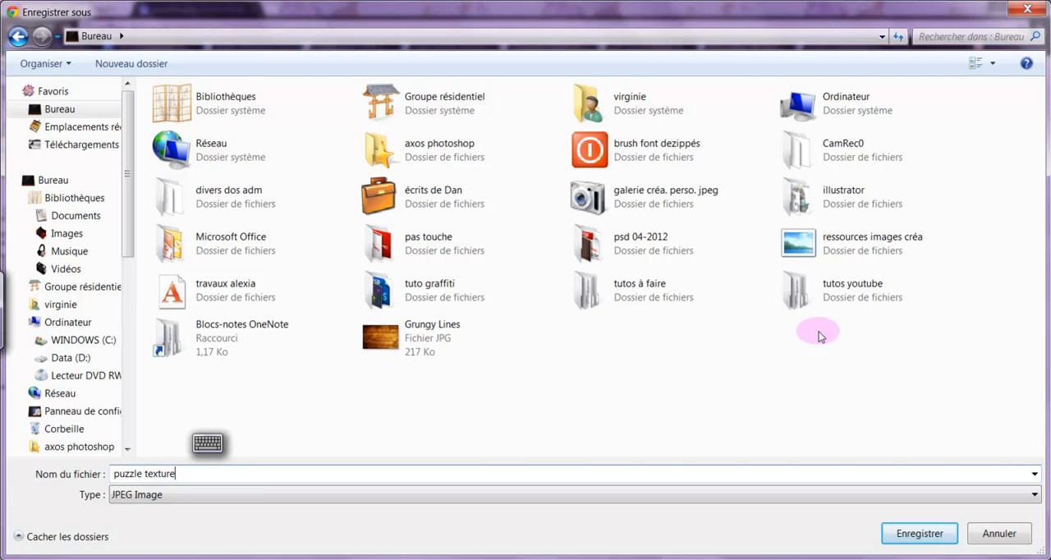
pyautogui.click(920, 534)
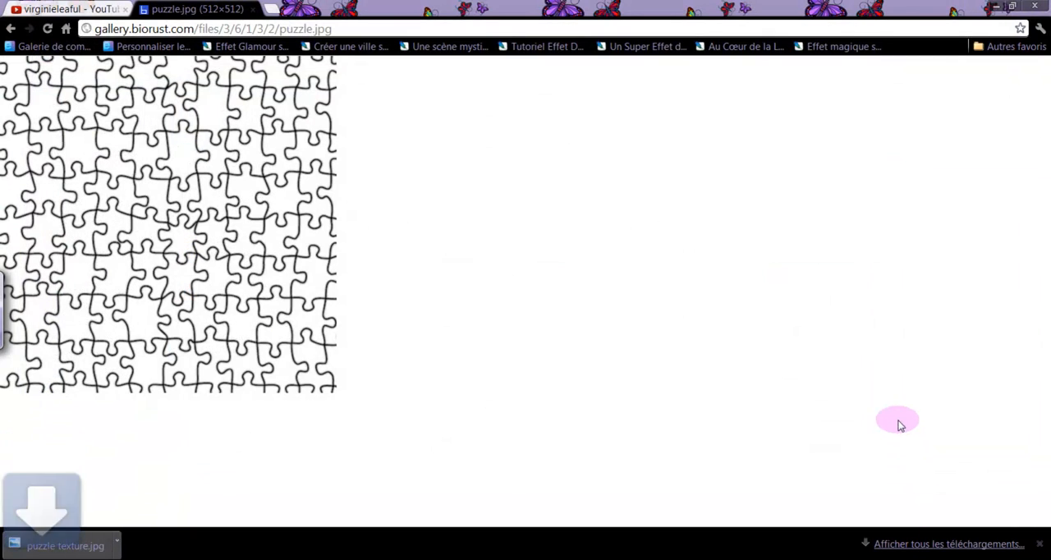
# - Switch from the browser back to Photoshop and open the "puzzle texture" image from the desktop
pyautogui.click(252, 9)
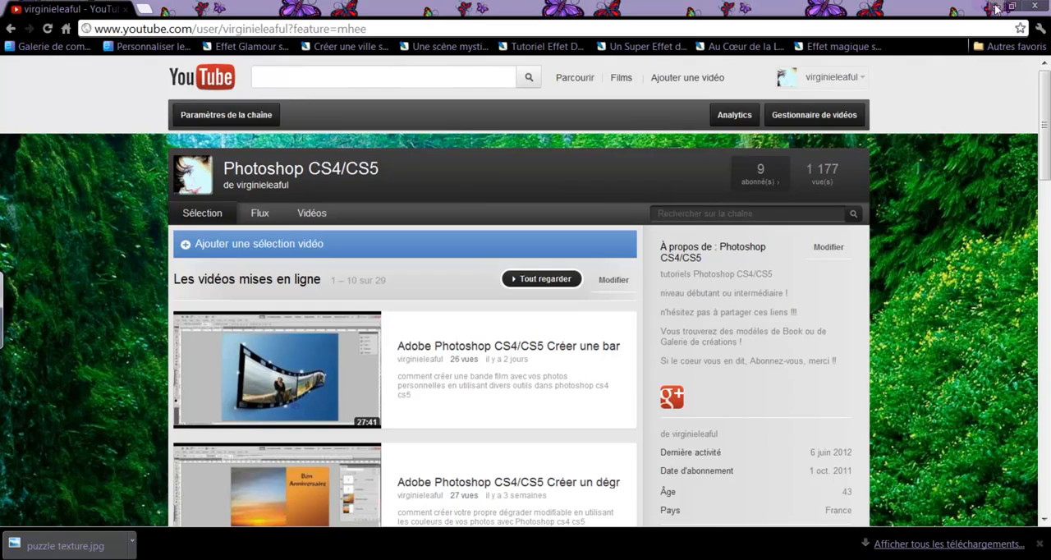
pyautogui.click(995, 8)
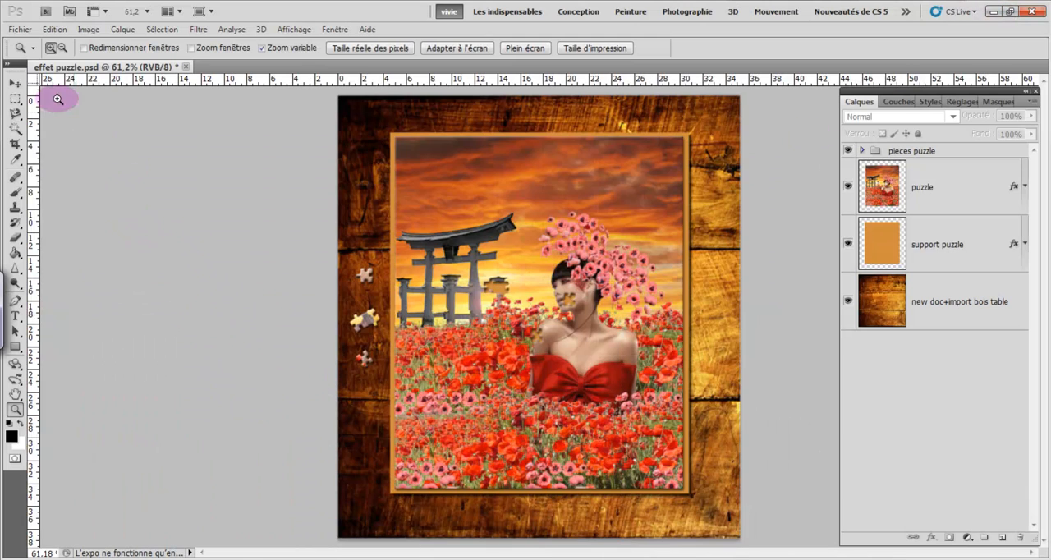
pyautogui.click(28, 33)
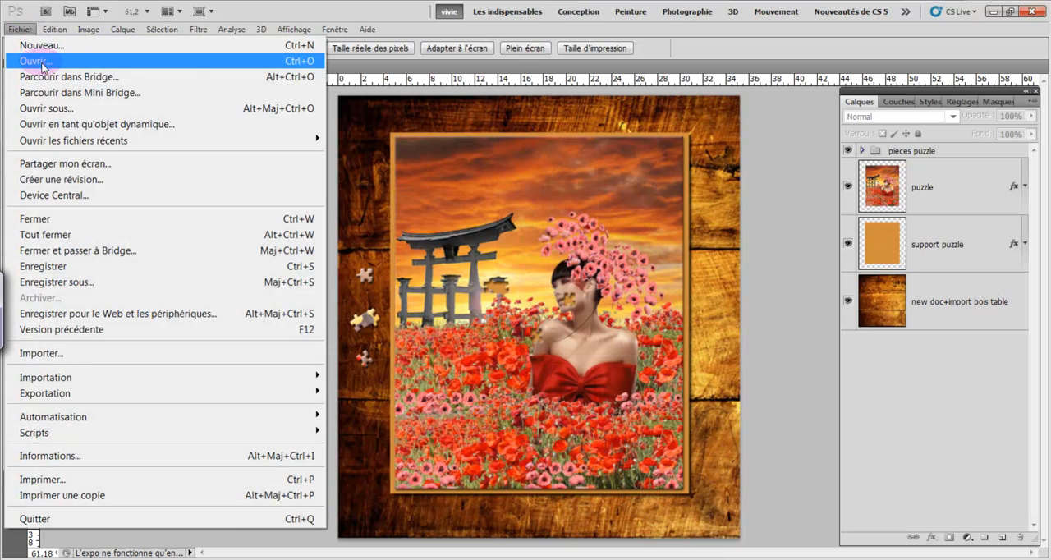
pyautogui.click(33, 65)
pyautogui.click(55, 144)
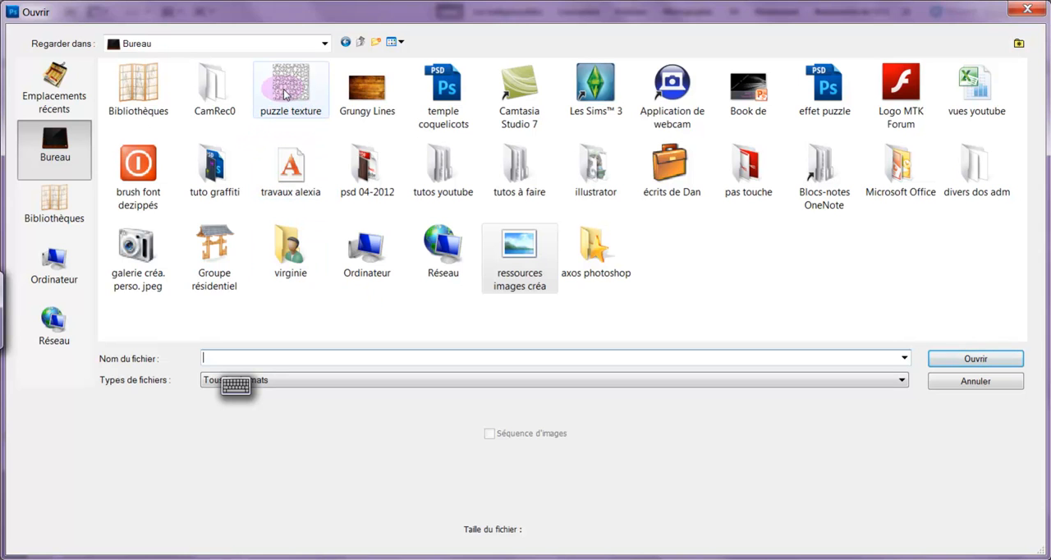
pyautogui.doubleClick(305, 124)
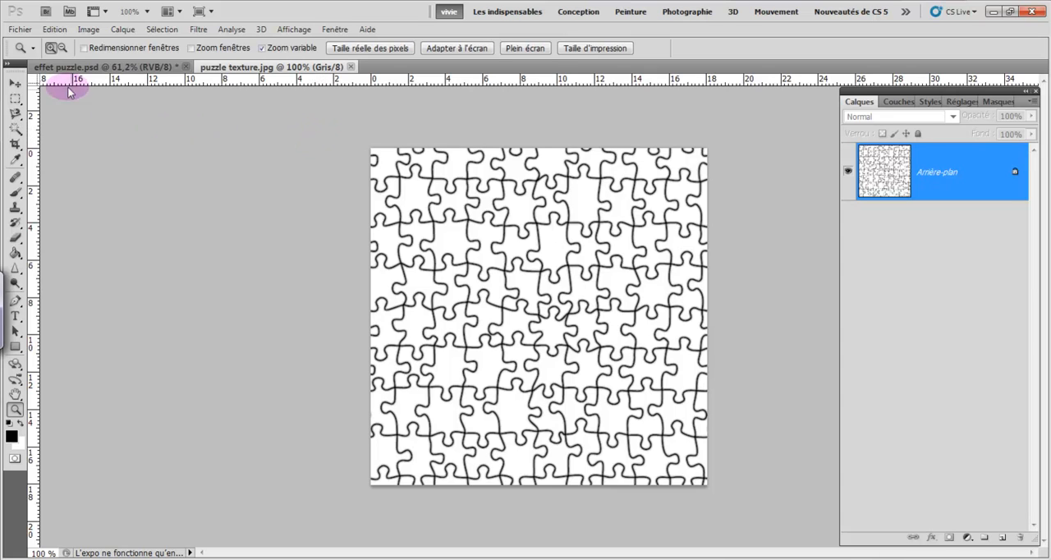
# - Save the texture on the desktop in Photoshop format as "puzzle texture.psd" and close the document
pyautogui.click(20, 29)
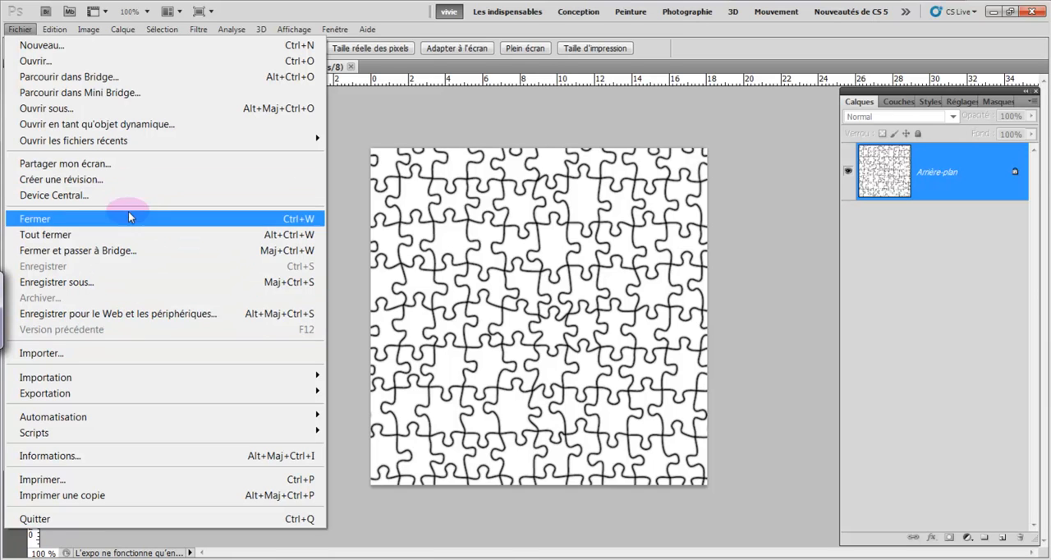
pyautogui.click(146, 287)
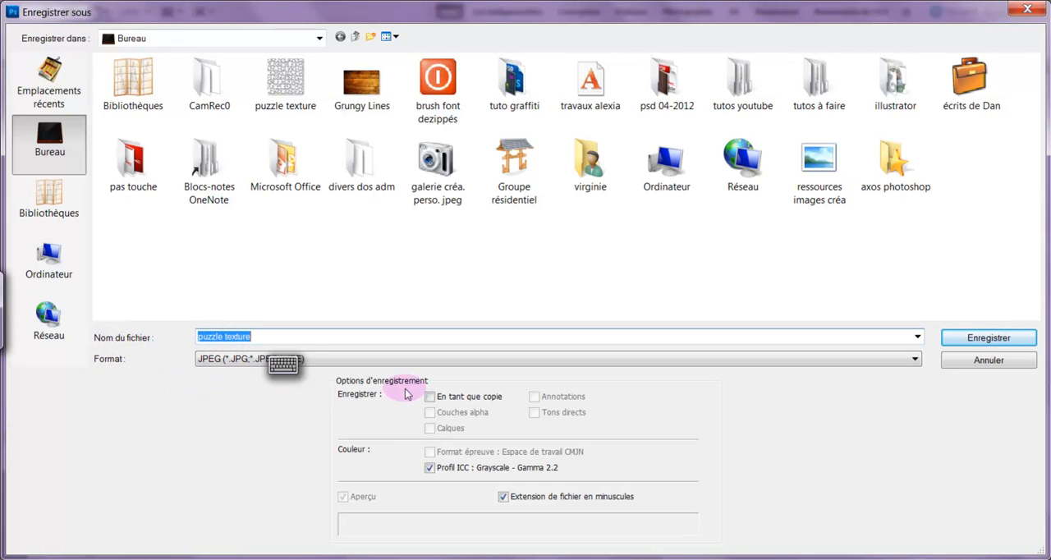
pyautogui.click(915, 360)
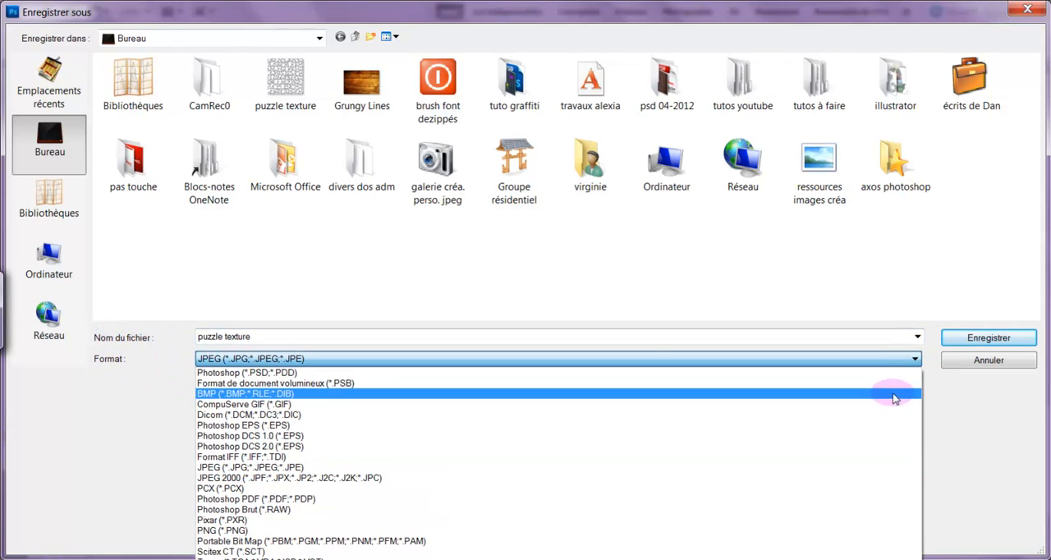
pyautogui.click(879, 374)
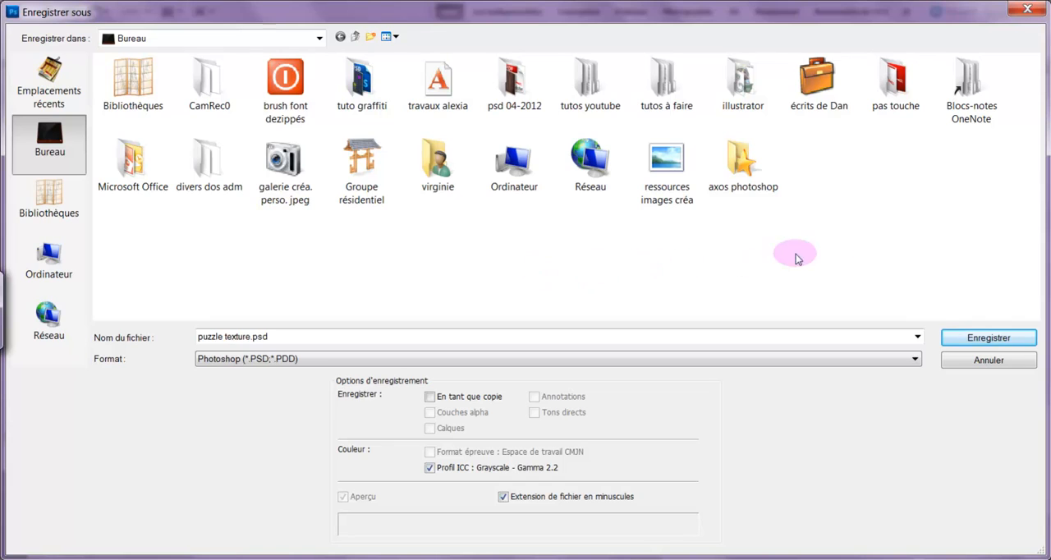
pyautogui.click(277, 337)
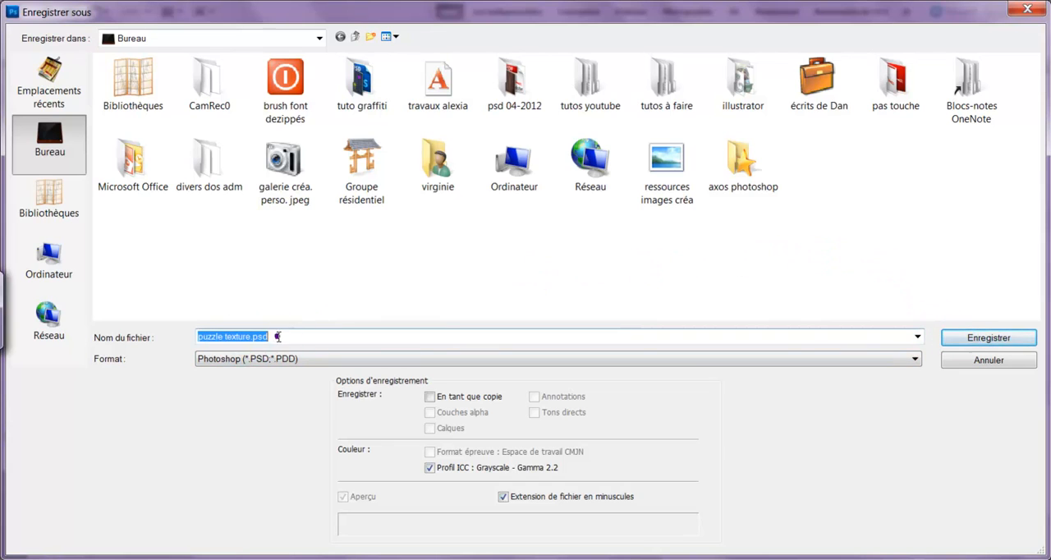
pyautogui.click(954, 340)
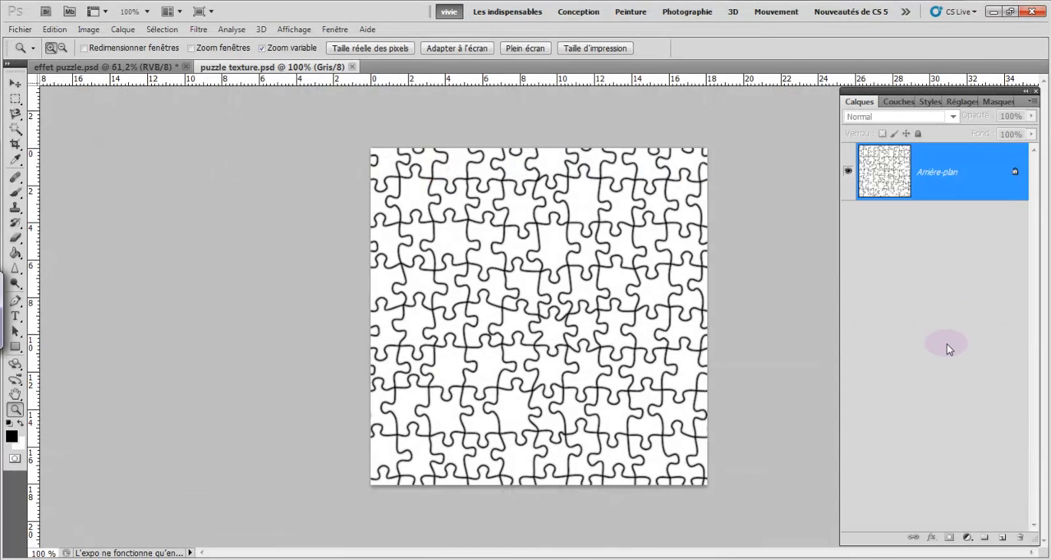
pyautogui.click(353, 67)
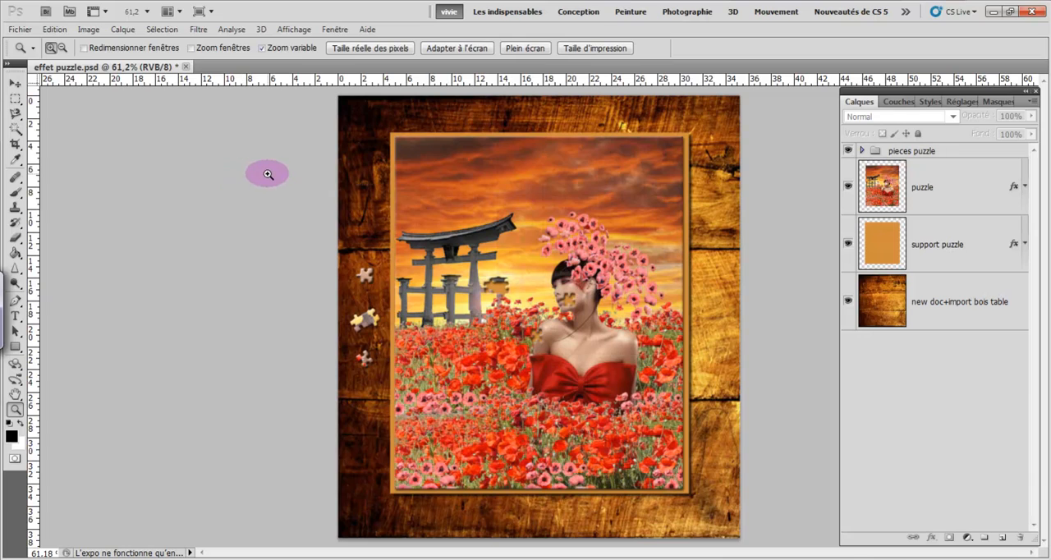
# - Examine the wood table, support and puzzle layers of the finished composition, temporarily hiding the puzzle layer to view the support
pyautogui.moveTo(268, 173); pyautogui.dragTo(256, 170)
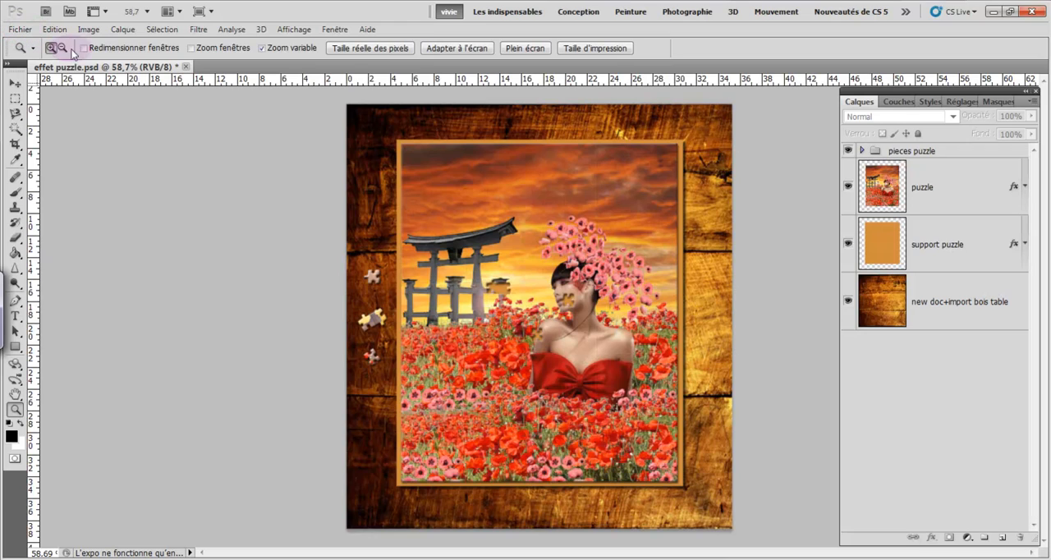
pyautogui.moveTo(367, 168); pyautogui.dragTo(369, 221)
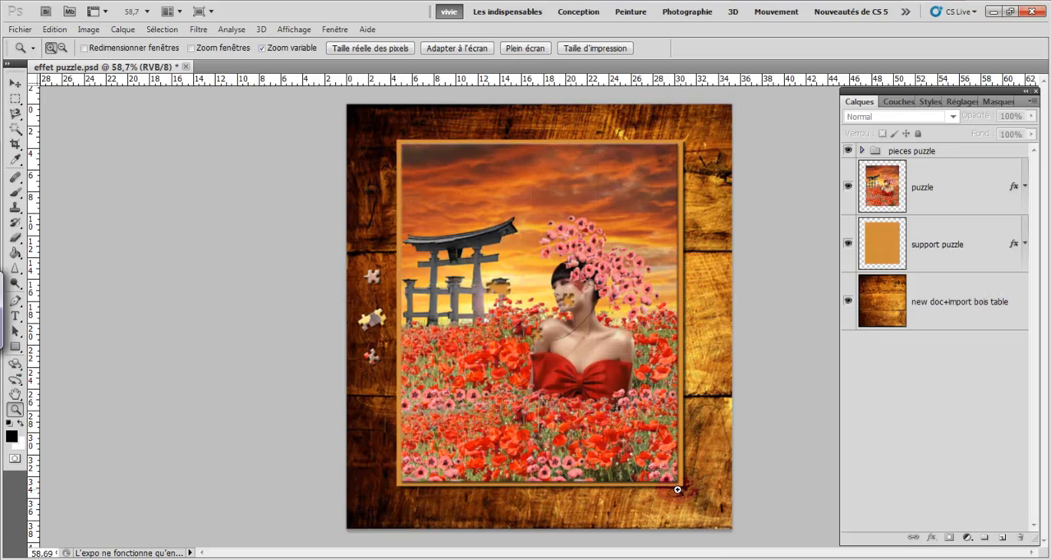
pyautogui.click(979, 252)
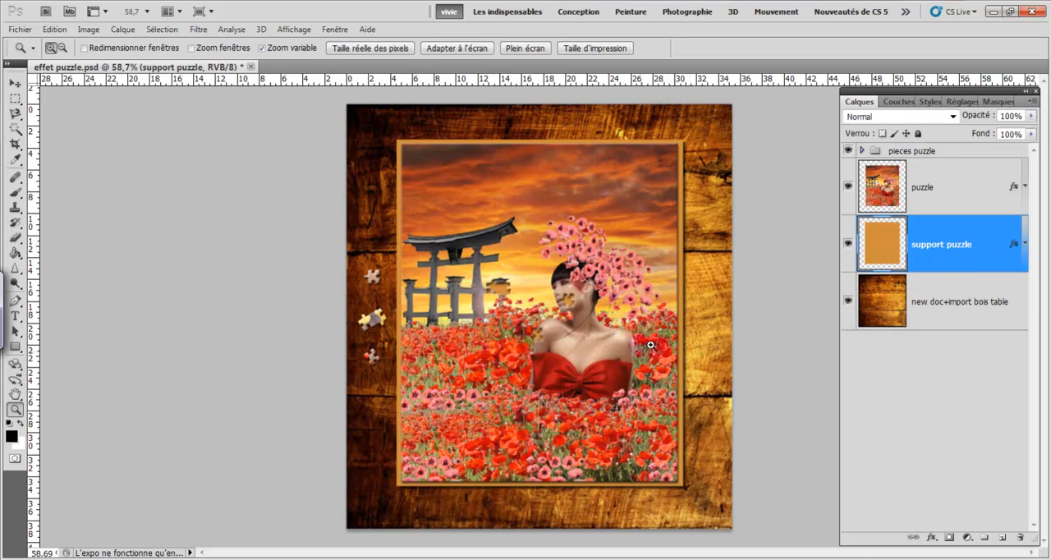
pyautogui.click(848, 187)
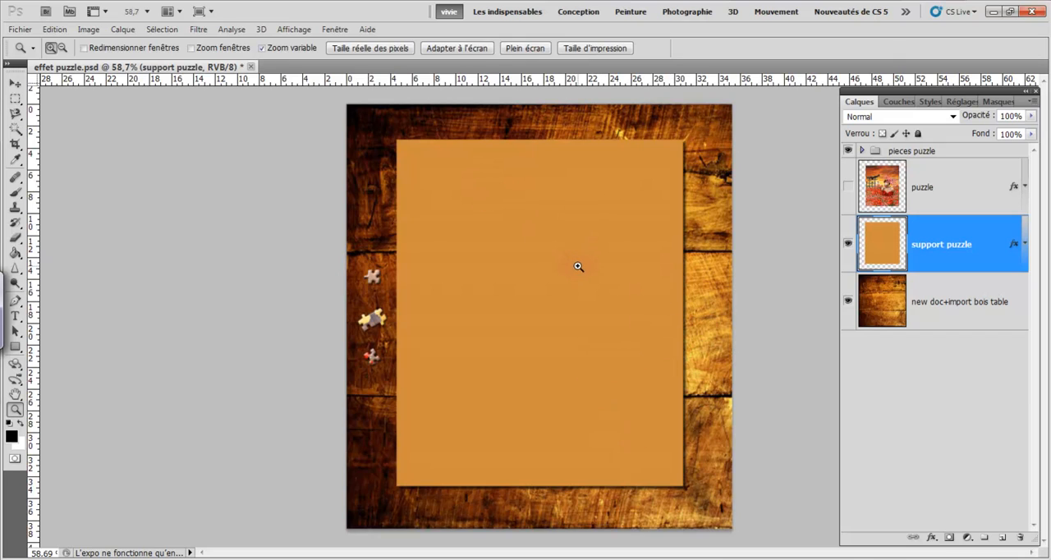
pyautogui.click(848, 188)
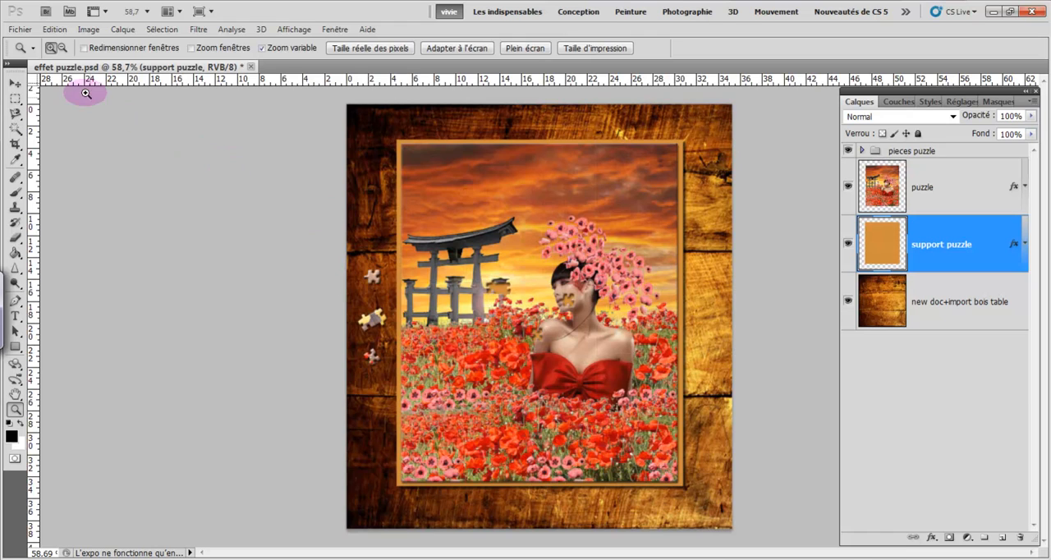
# - Create a new 1000 × 1100 pixel RGB document named "puzzle crea" at 72 pixels/inch with a transparent background
pyautogui.click(21, 30)
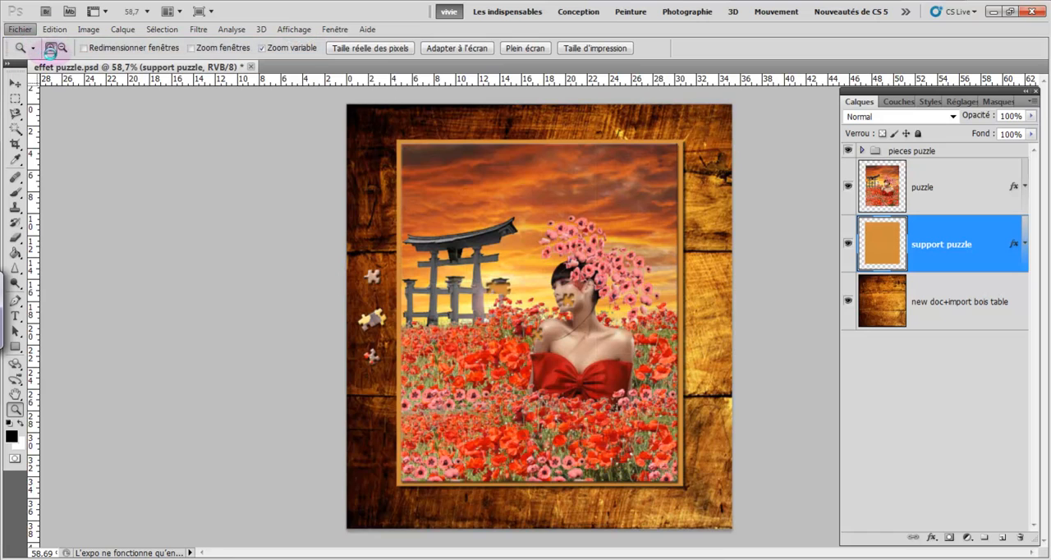
pyautogui.hotkey('ctrl', 'n')
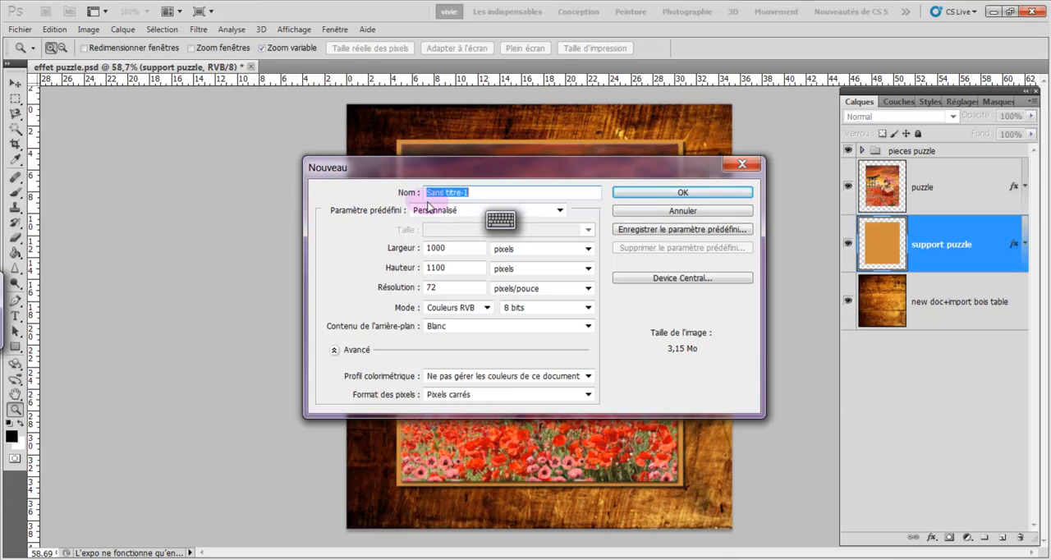
pyautogui.write('puzzle crea')
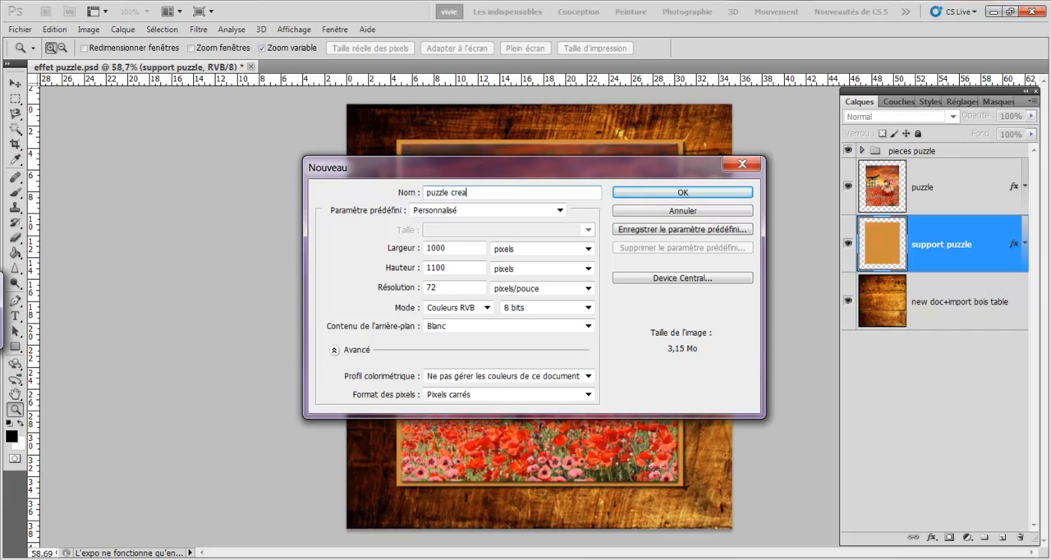
pyautogui.click(459, 268)
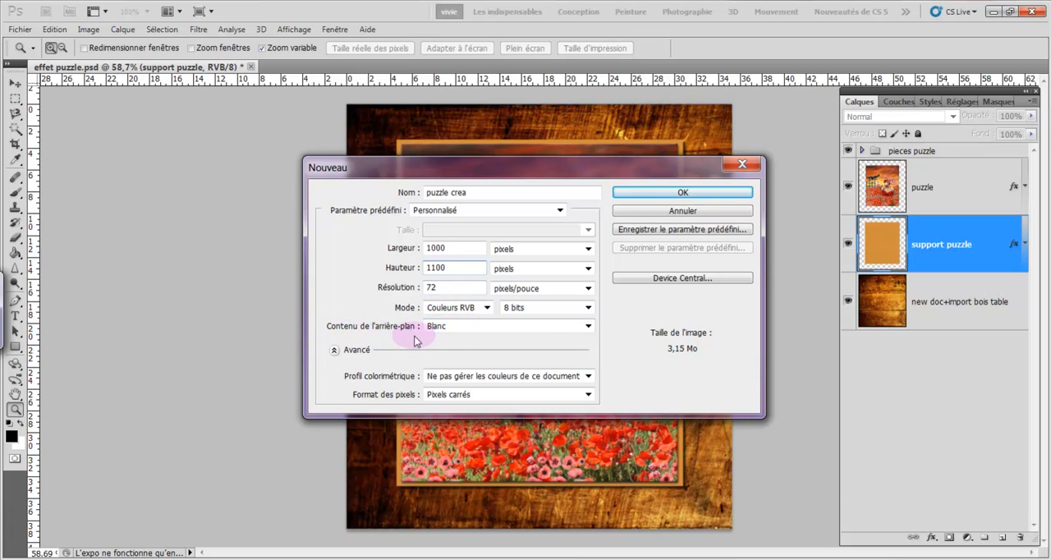
pyautogui.click(588, 326)
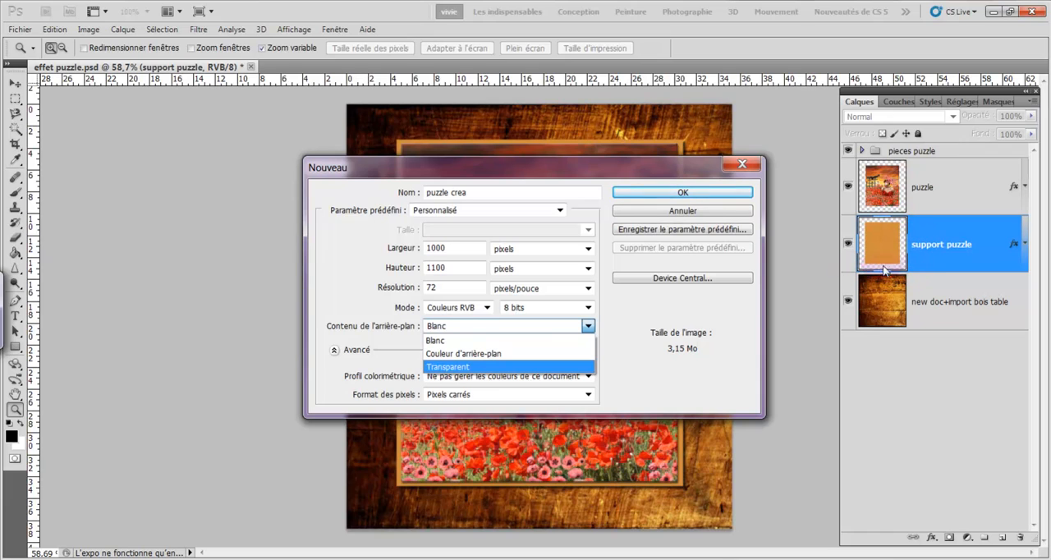
pyautogui.click(561, 366)
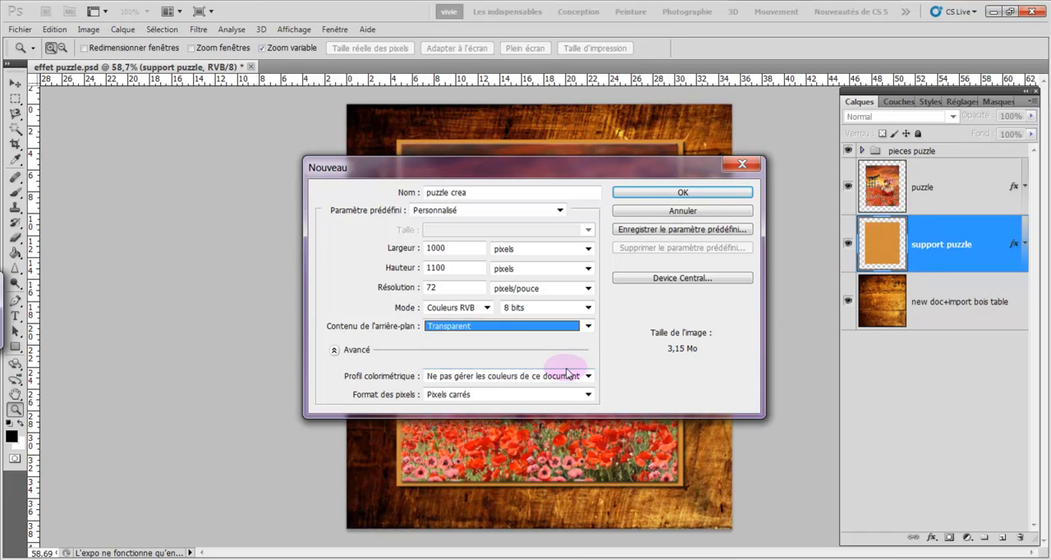
pyautogui.click(626, 197)
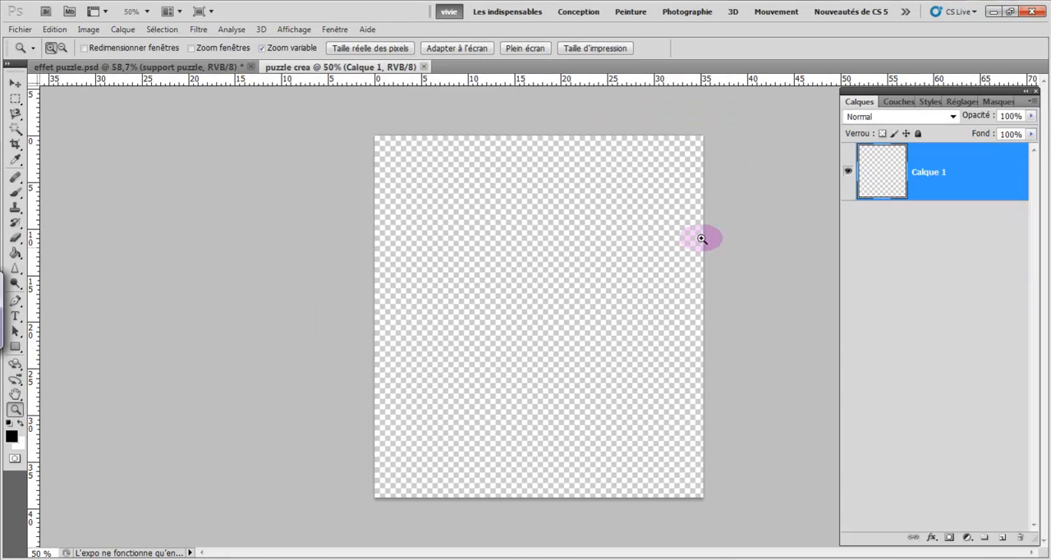
# - Place the "Grungy Lines" wood image from the desktop (Bureau) into the puzzle crea document
pyautogui.click(441, 49)
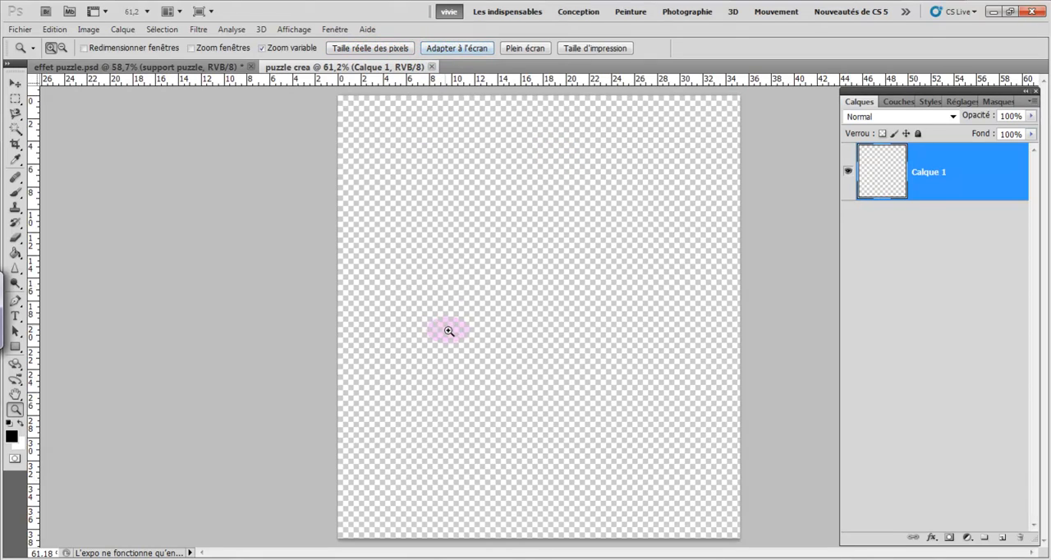
pyautogui.click(21, 31)
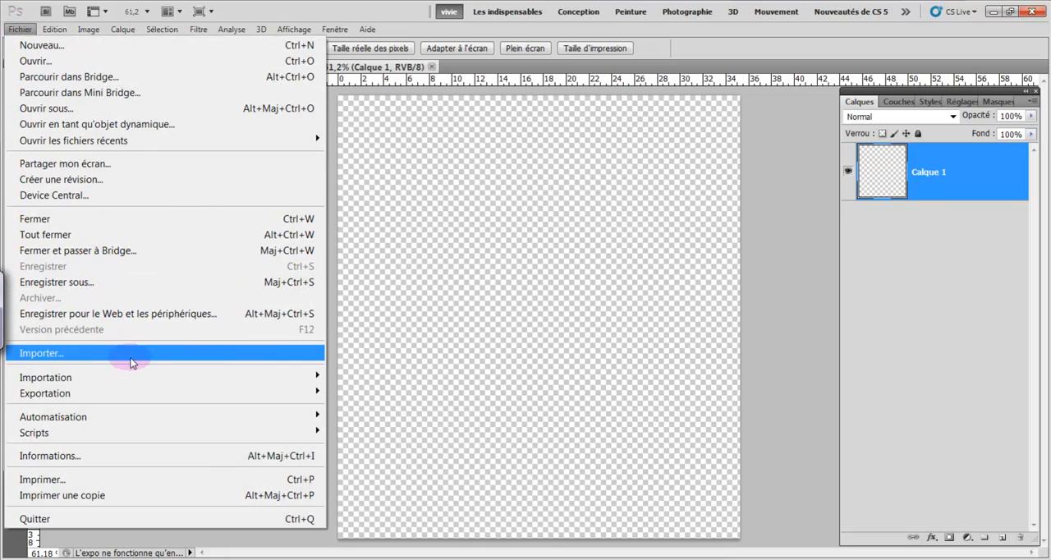
pyautogui.click(131, 360)
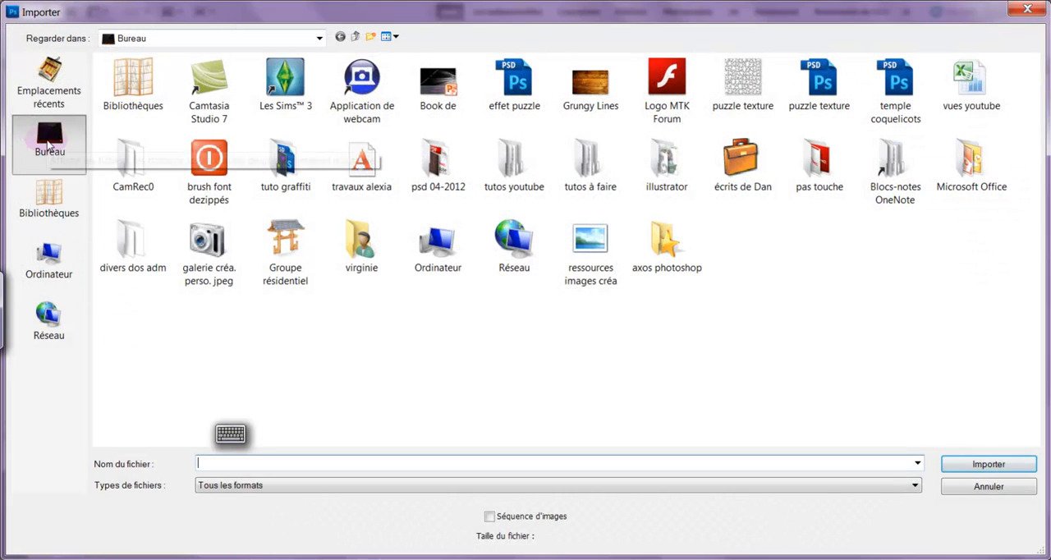
pyautogui.doubleClick(588, 89)
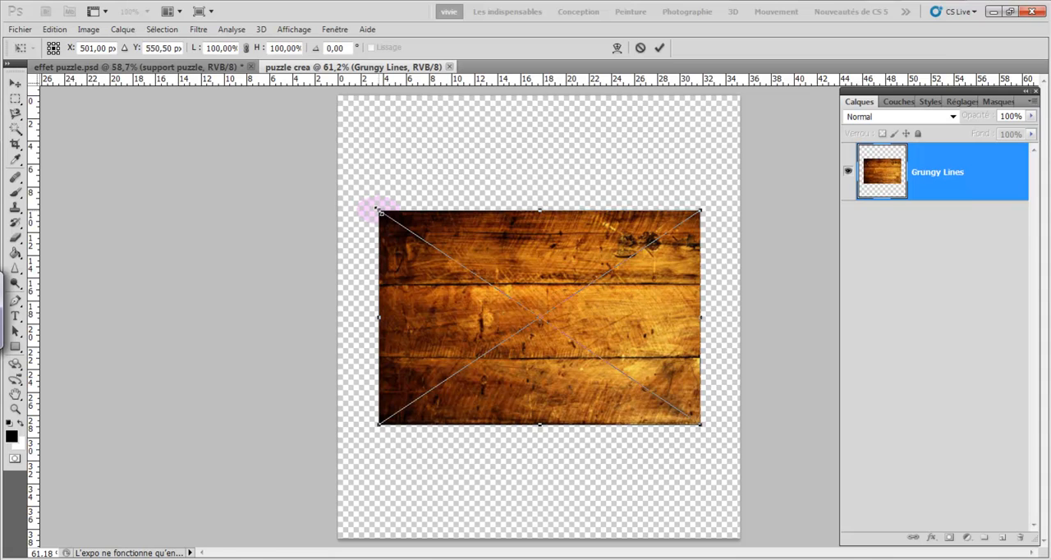
# - Stretch the placed wood image to 125% width and about 206% height so it covers the whole canvas, and commit the placement
pyautogui.moveTo(378, 210); pyautogui.dragTo(355, 159)
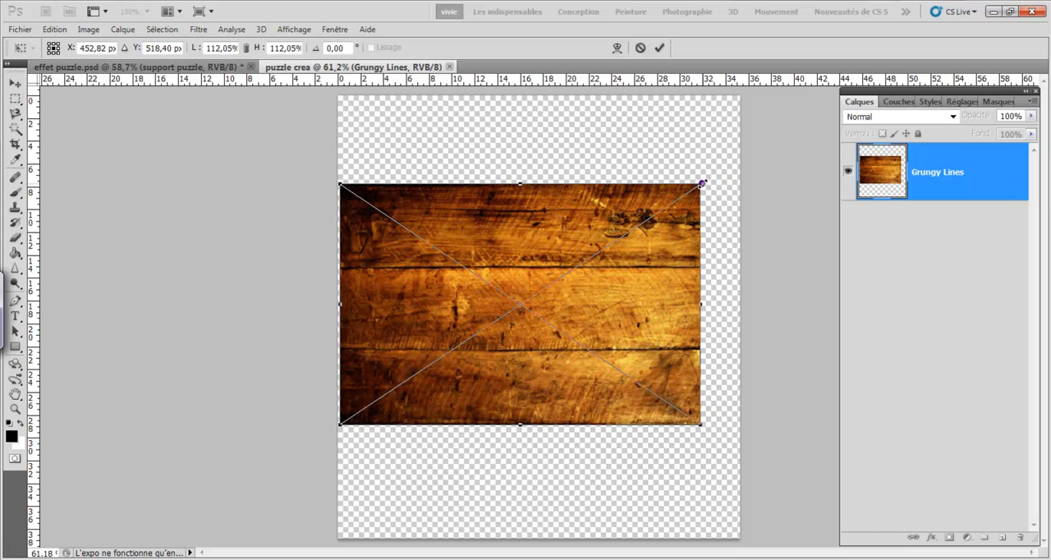
pyautogui.moveTo(700, 184); pyautogui.dragTo(765, 88)
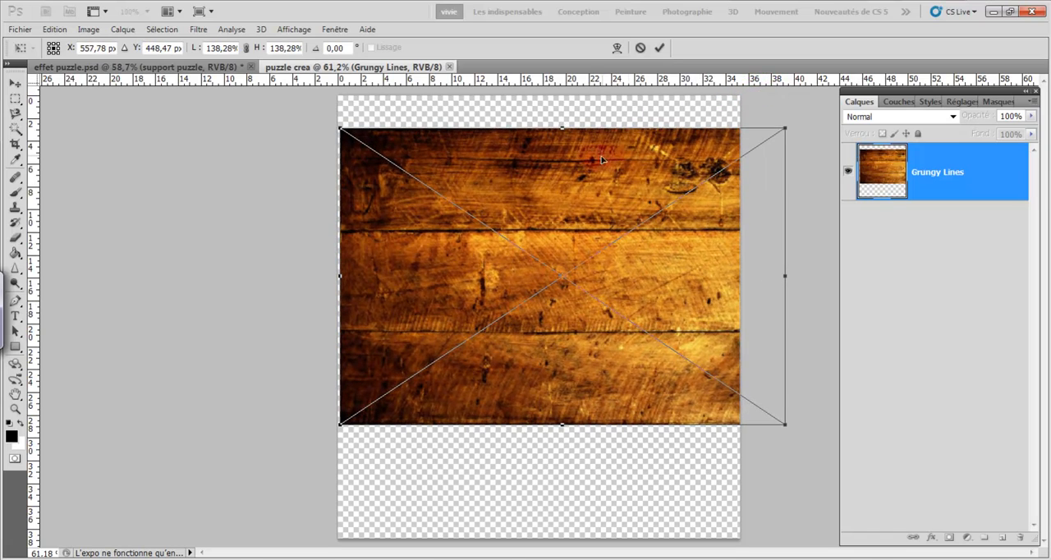
pyautogui.moveTo(562, 130); pyautogui.dragTo(561, 96)
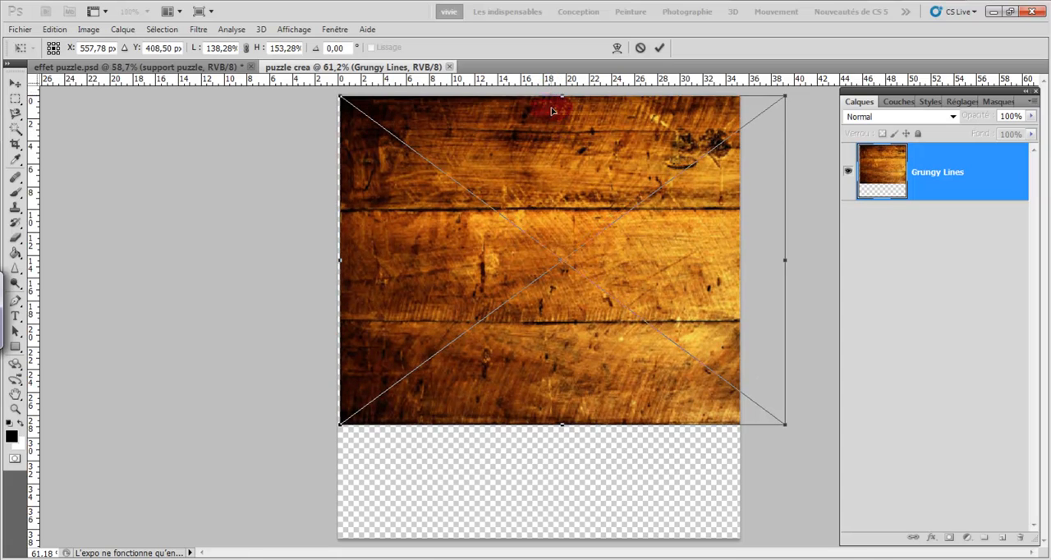
pyautogui.moveTo(562, 426); pyautogui.dragTo(570, 535)
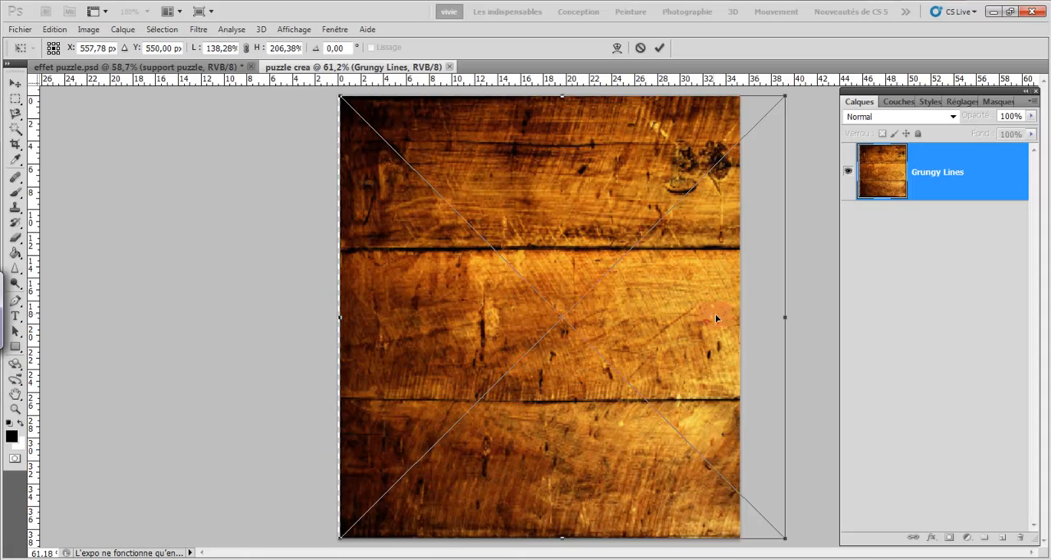
pyautogui.moveTo(785, 321); pyautogui.dragTo(737, 317)
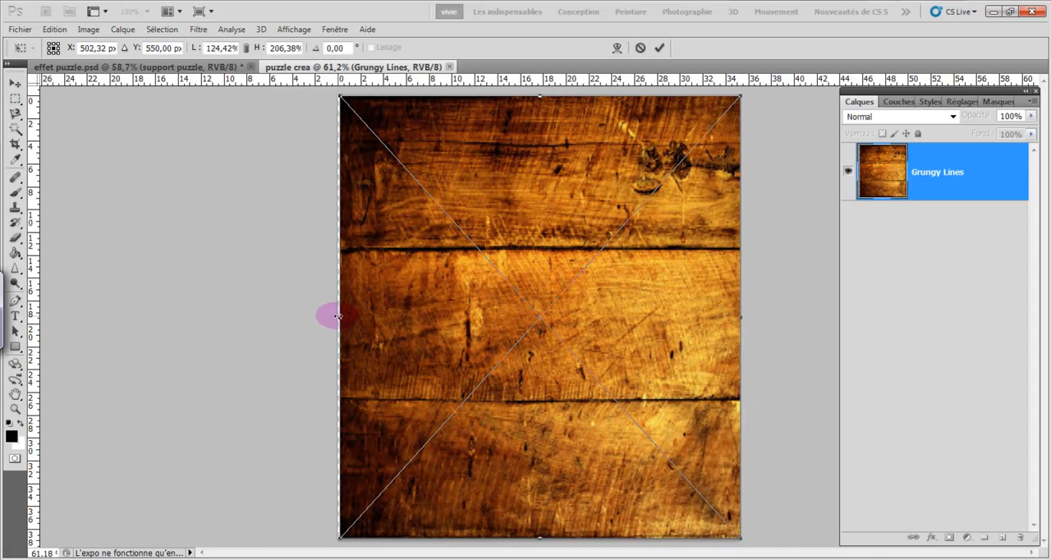
pyautogui.moveTo(341, 317); pyautogui.dragTo(339, 317)
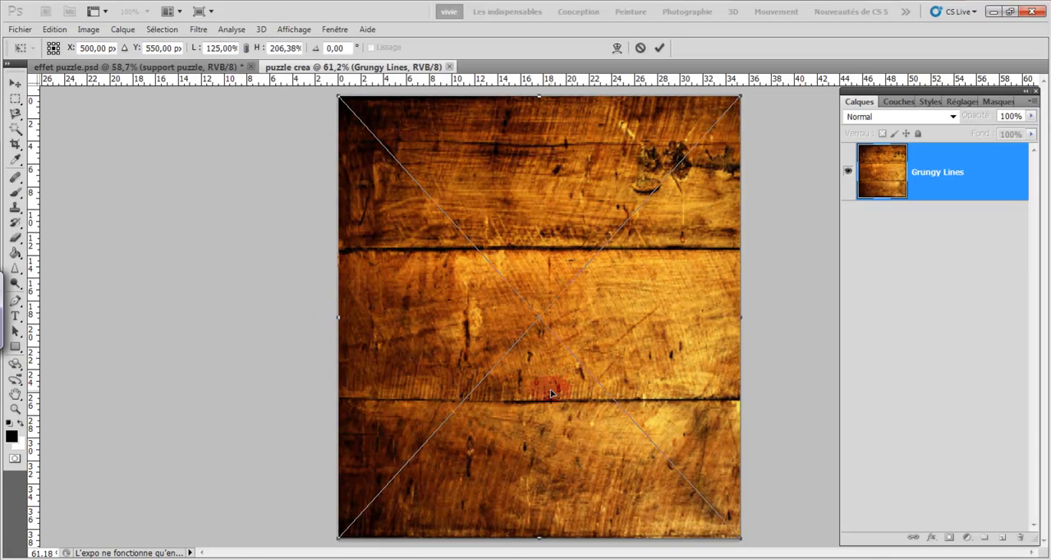
pyautogui.click(658, 49)
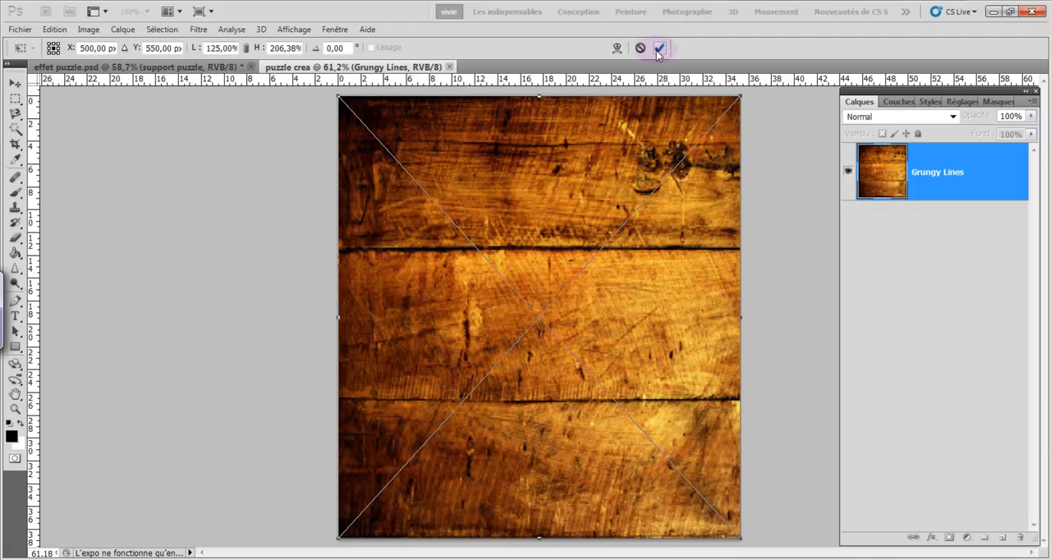
pyautogui.press('z')
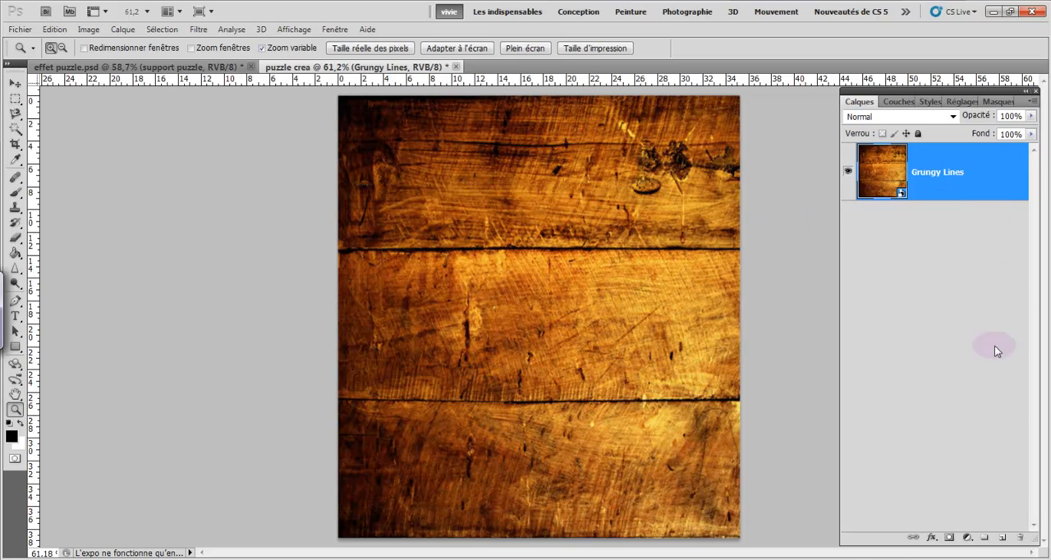
# - Add a new layer above the wood and fill it with the orange custom pattern in Normal mode at 100% opacity
pyautogui.click(1000, 542)
pyautogui.press('v')
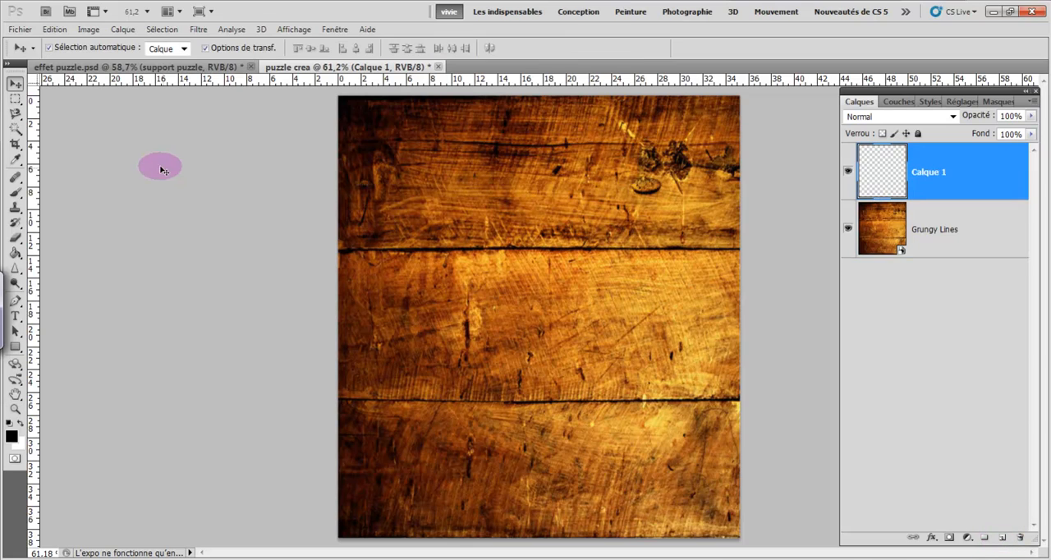
pyautogui.click(55, 30)
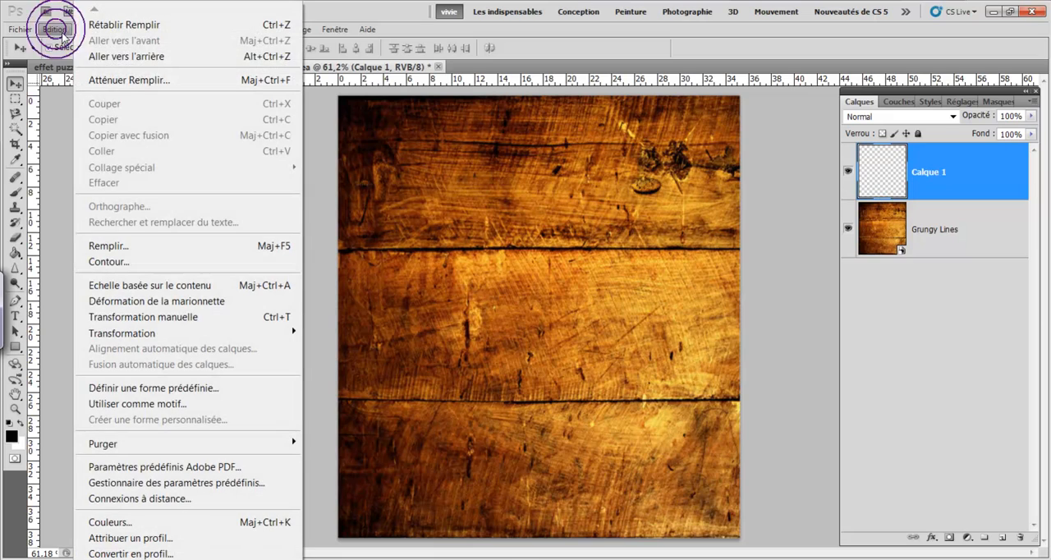
pyautogui.click(132, 244)
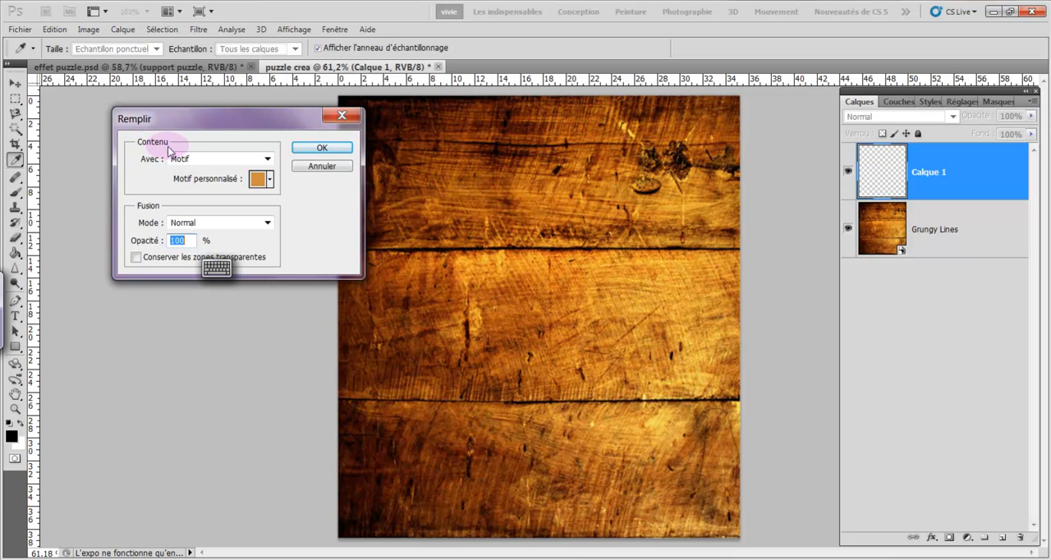
pyautogui.click(268, 160)
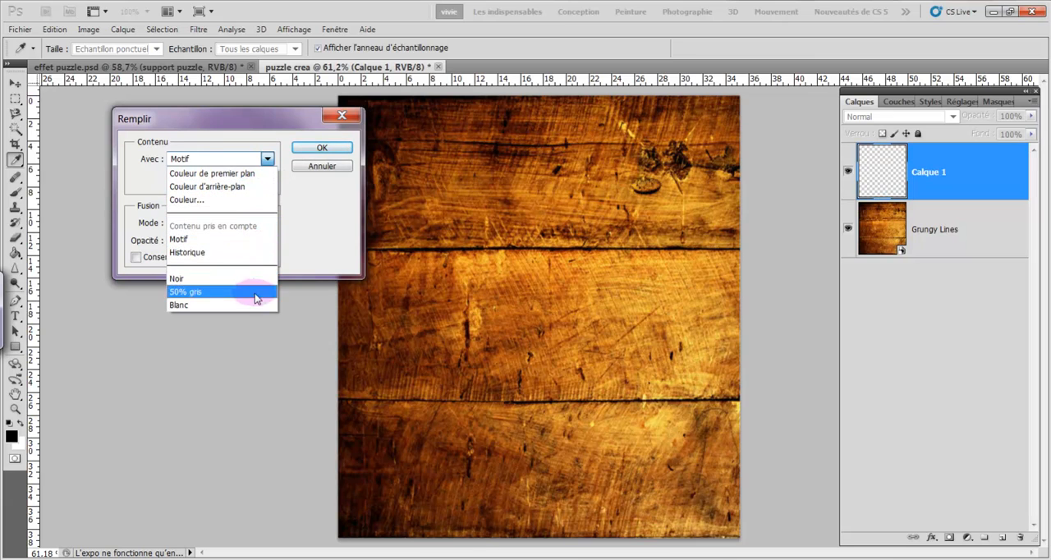
pyautogui.click(268, 160)
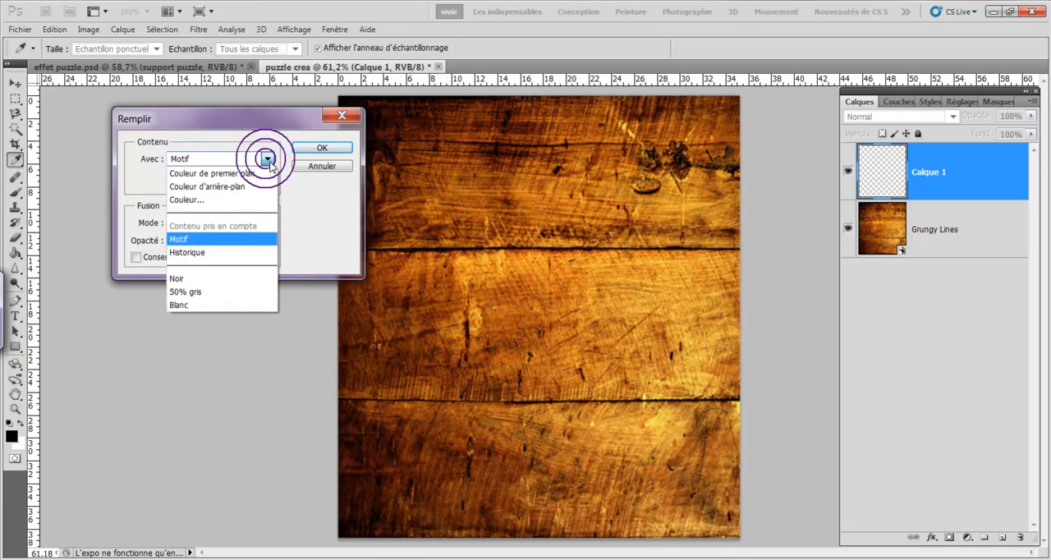
pyautogui.click(267, 159)
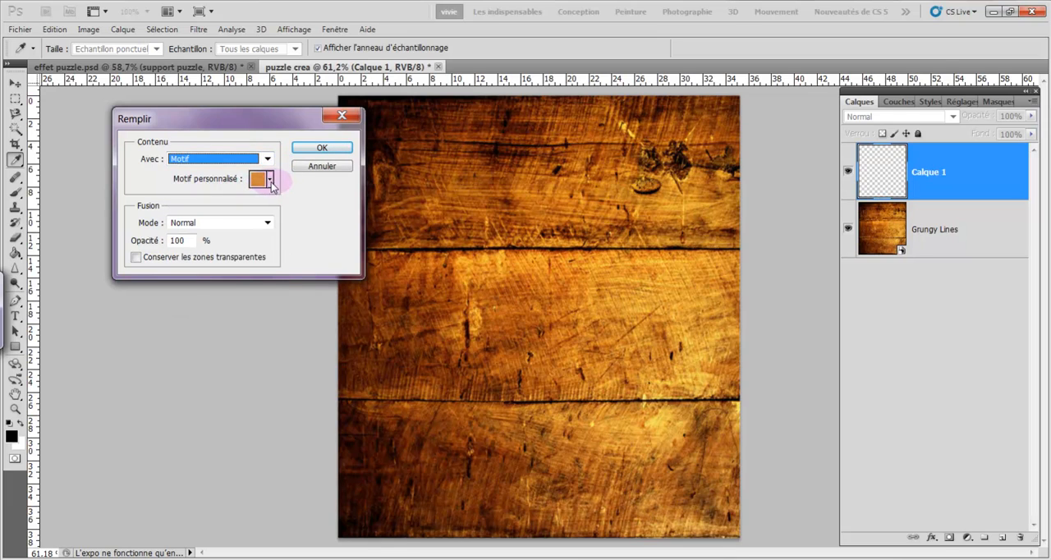
pyautogui.click(269, 179)
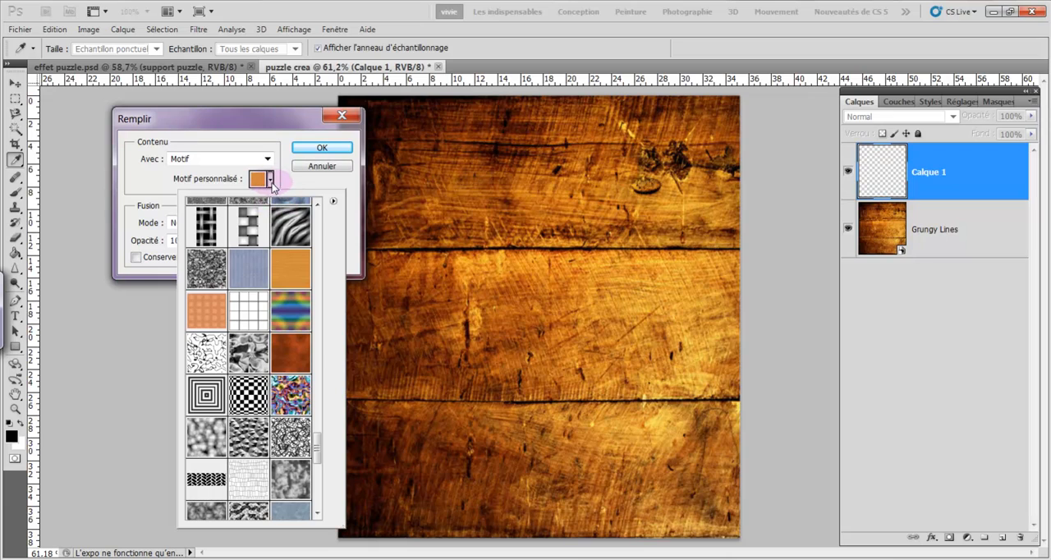
pyautogui.click(269, 179)
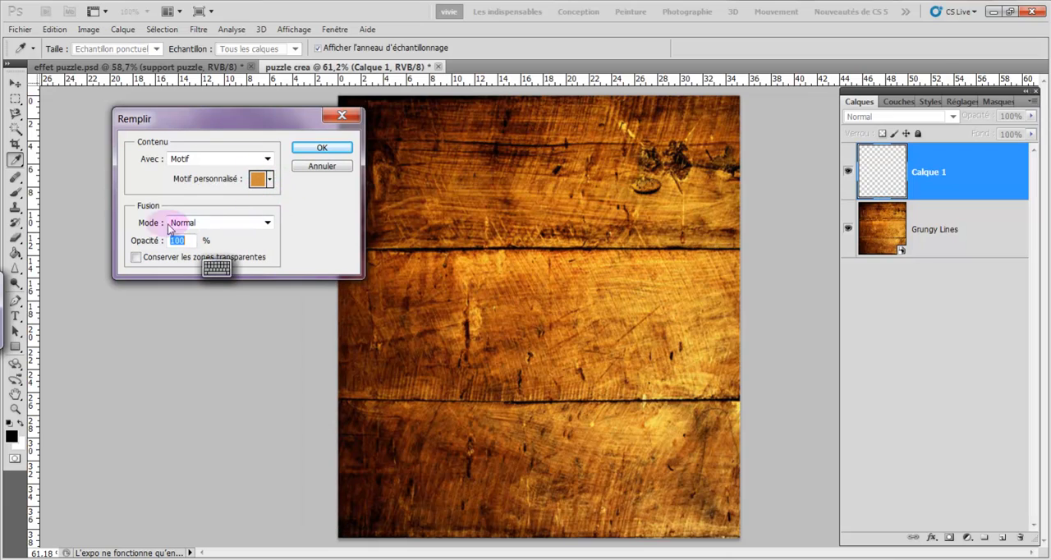
pyautogui.click(309, 152)
# - Scale the orange layer to about 79% width and 88% height, leaving a wood border all around, and commit the transformation
pyautogui.press('v')
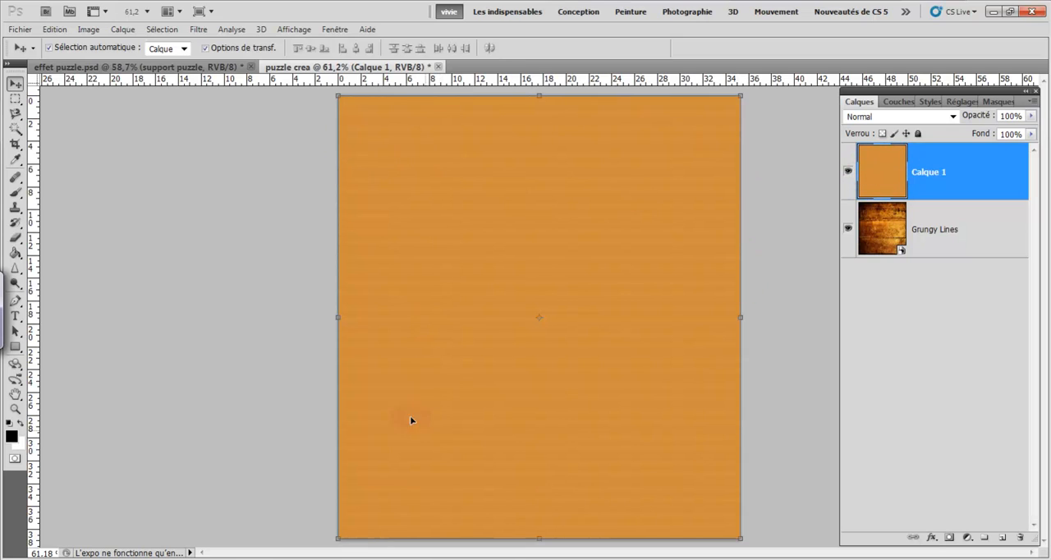
pyautogui.click(339, 99)
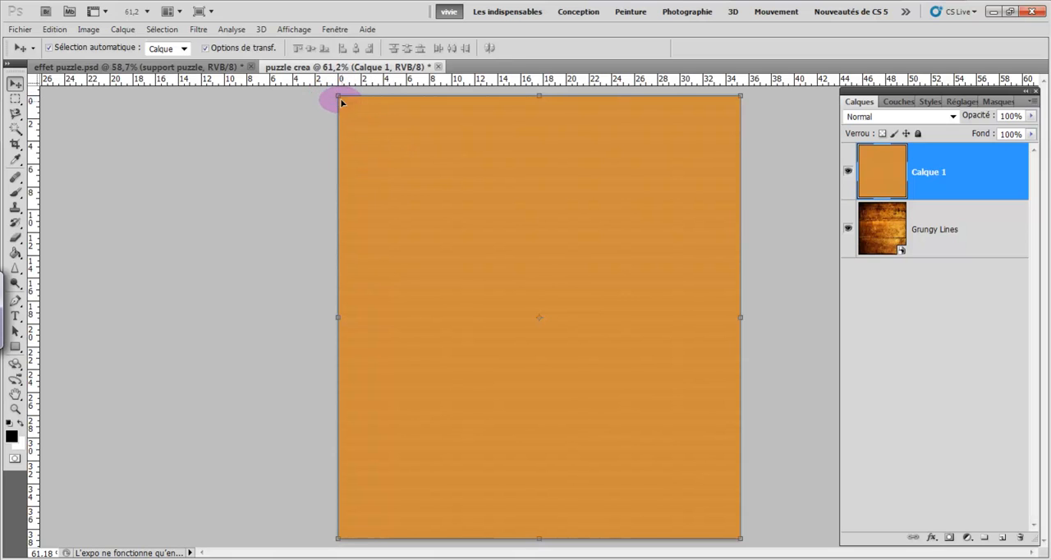
pyautogui.click(337, 97)
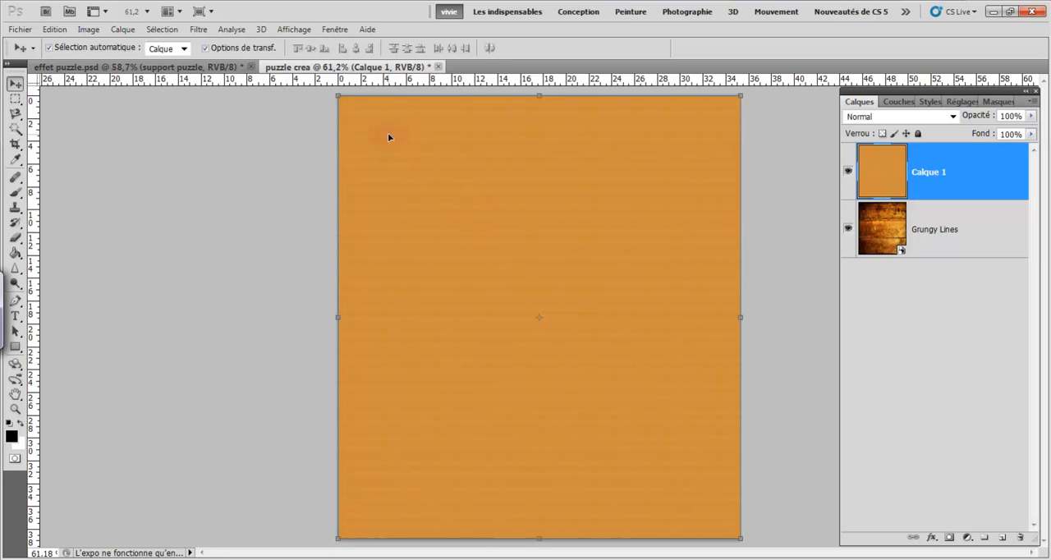
pyautogui.click(336, 95)
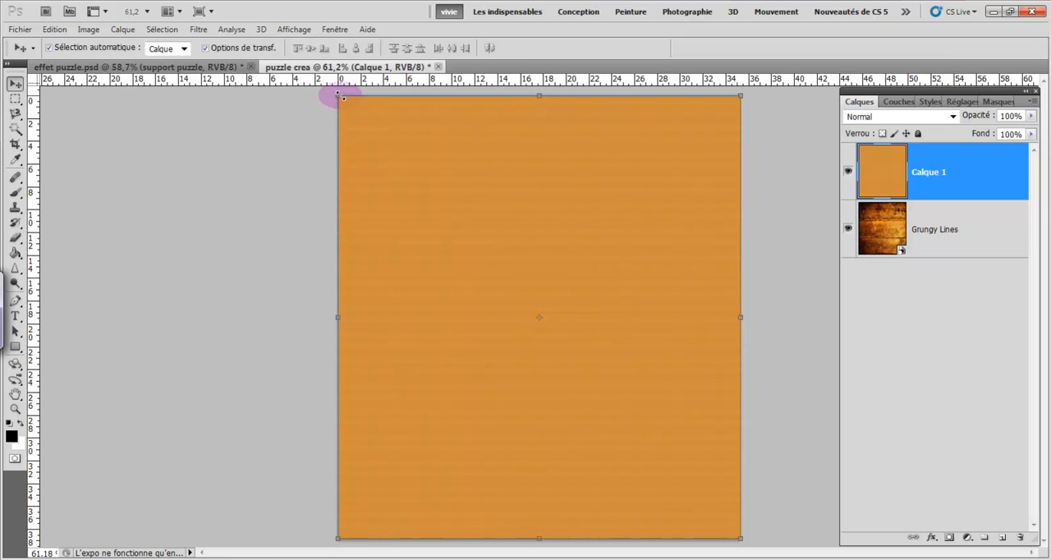
pyautogui.moveTo(338, 96); pyautogui.dragTo(387, 149)
pyautogui.moveTo(484, 238); pyautogui.dragTo(460, 216)
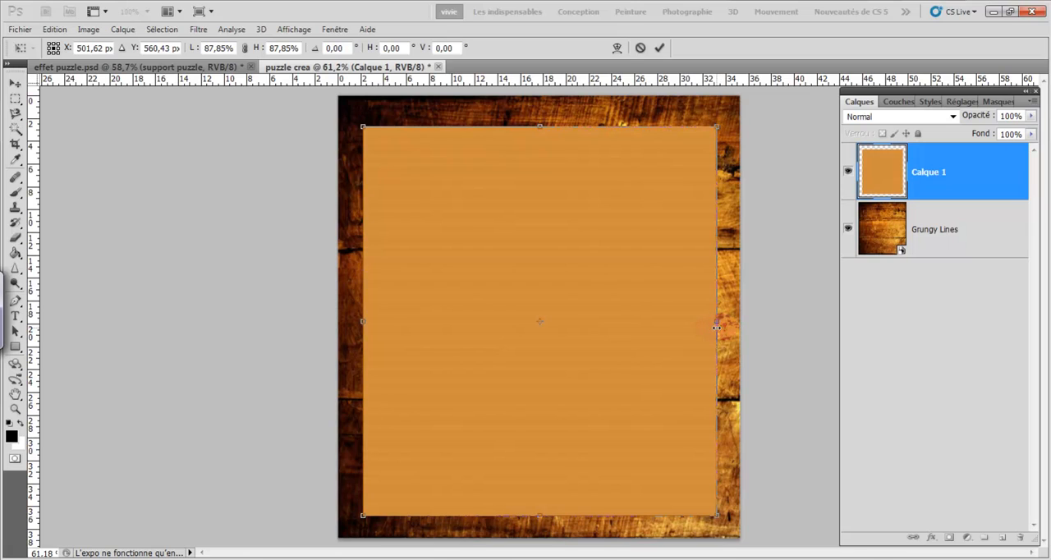
pyautogui.moveTo(716, 323)
pyautogui.mouseDown()
pyautogui.moveTo(689, 321)
pyautogui.moveTo(701, 322)
pyautogui.mouseUp()
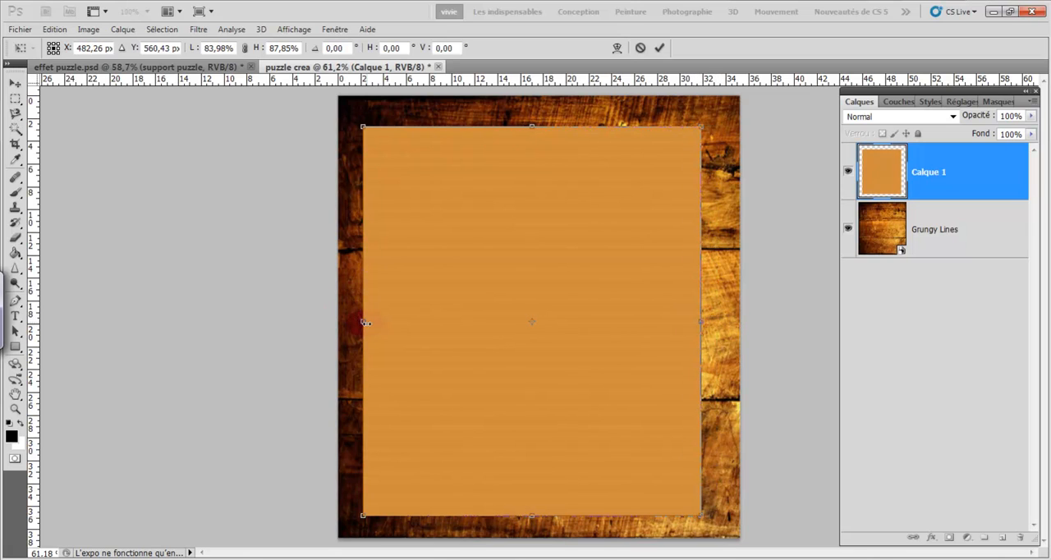
pyautogui.moveTo(362, 321); pyautogui.dragTo(383, 327)
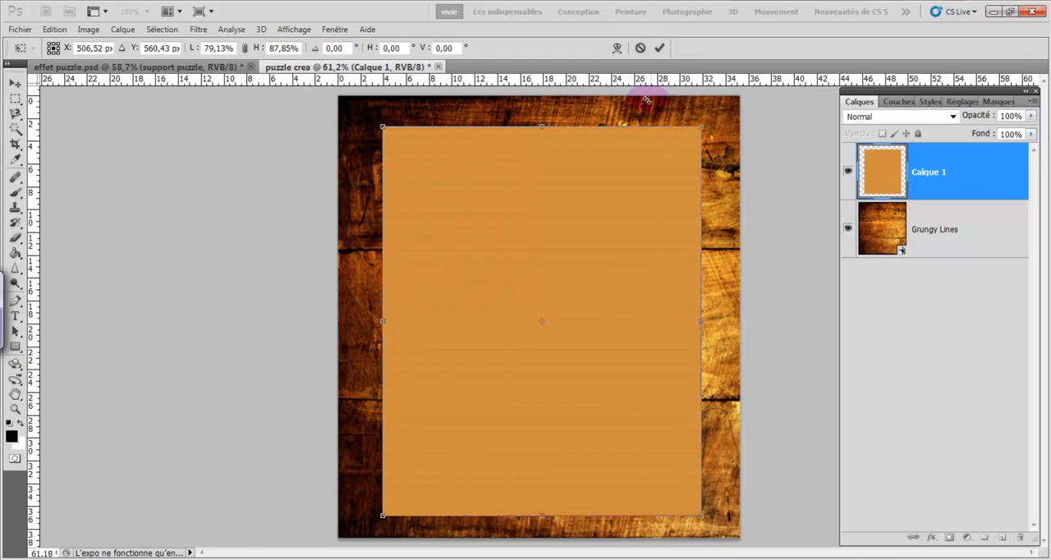
pyautogui.click(659, 49)
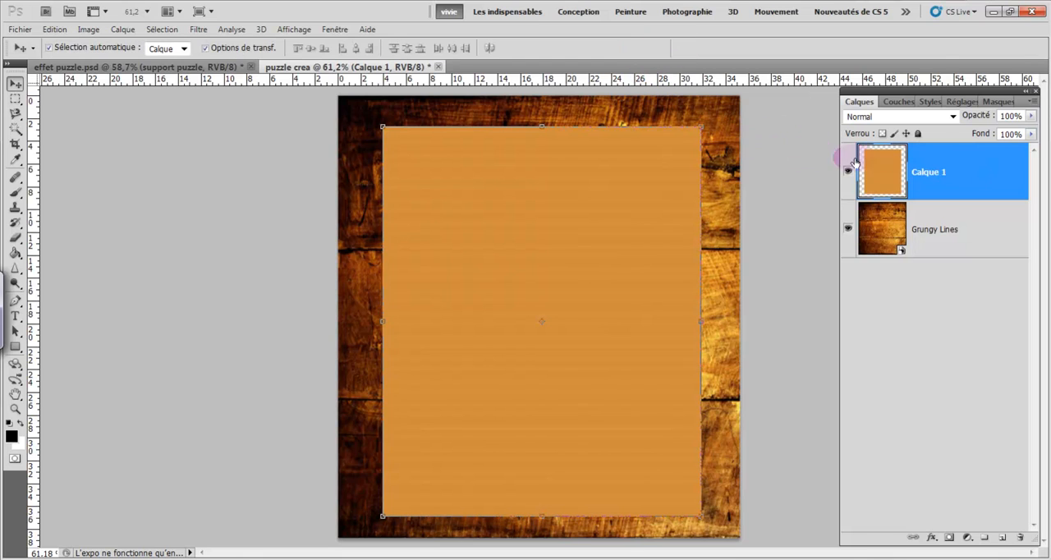
# - Add a default drop shadow and a default inner bevel (Biseautage et estampage) to the orange layer, and deselect it
pyautogui.doubleClick(965, 175)
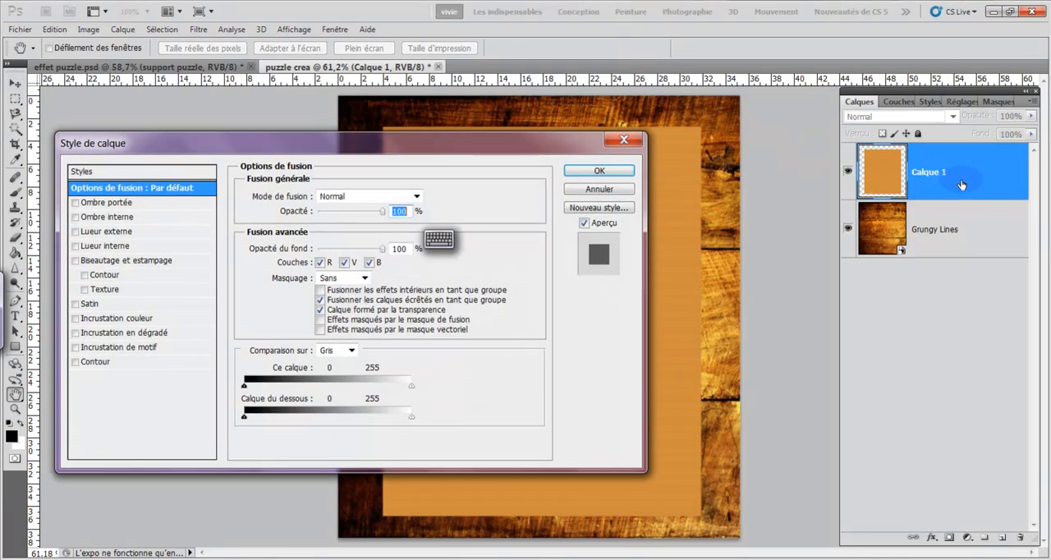
pyautogui.click(76, 203)
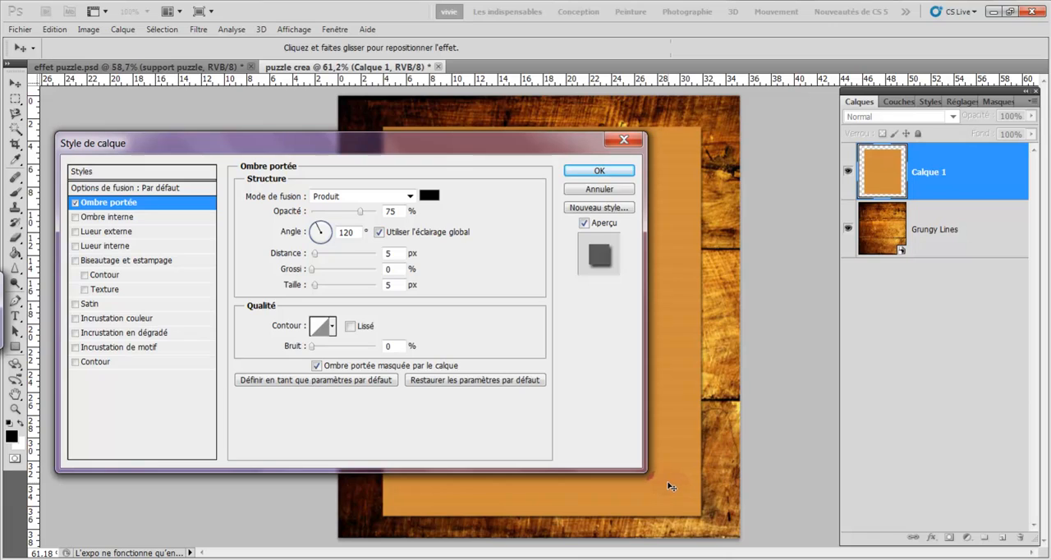
pyautogui.click(97, 262)
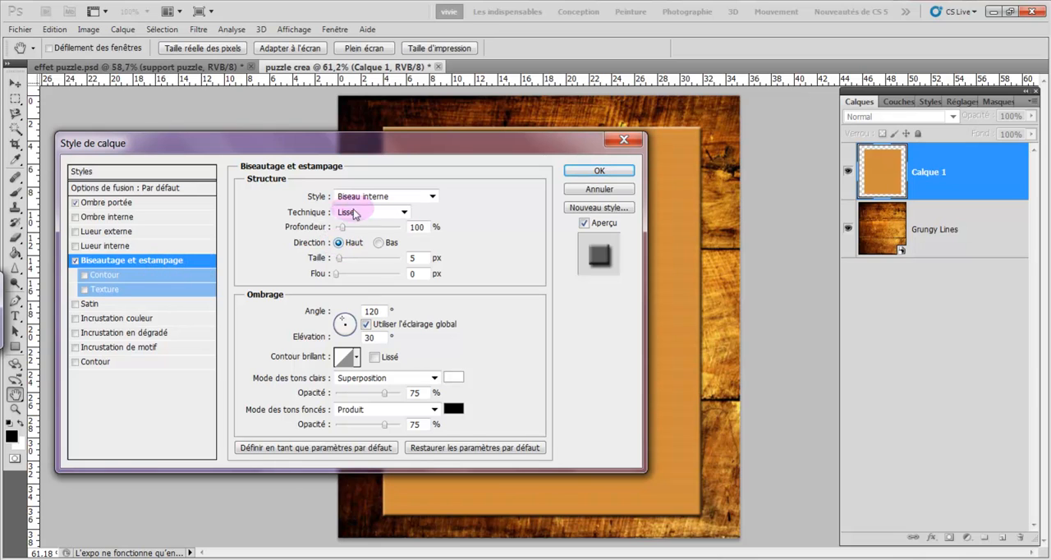
pyautogui.click(575, 172)
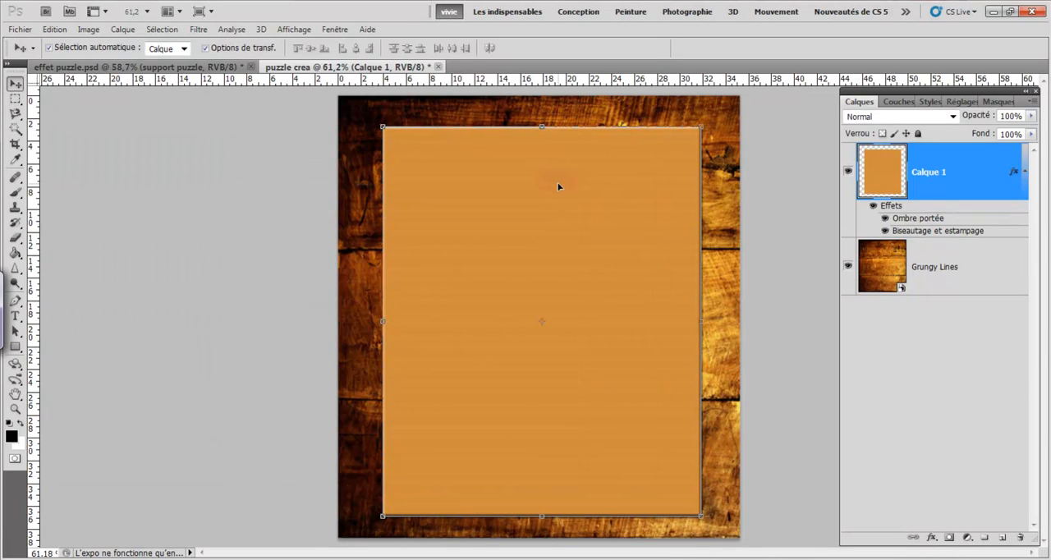
pyautogui.click(188, 183)
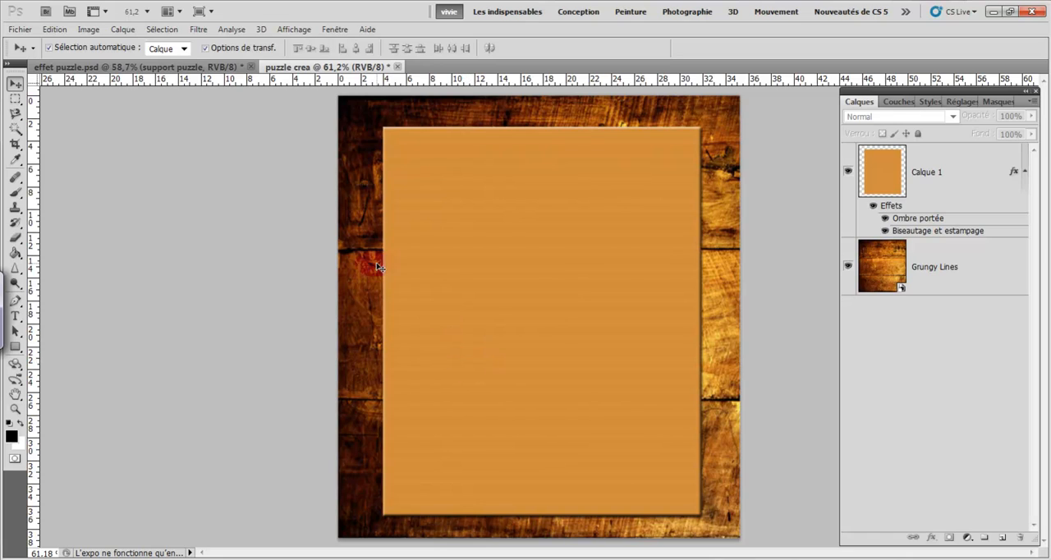
# - Place the "temple coquelicots" image from the "creas totales" folder inside "galerie créa. perso. jpeg" on the desktop
pyautogui.click(29, 33)
pyautogui.click(164, 351)
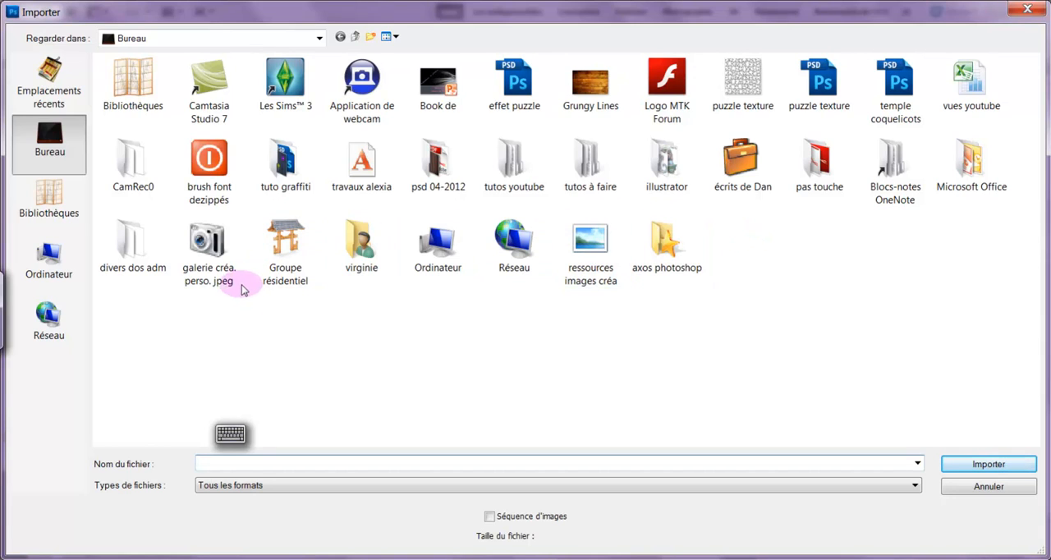
pyautogui.click(212, 248)
pyautogui.doubleClick(211, 248)
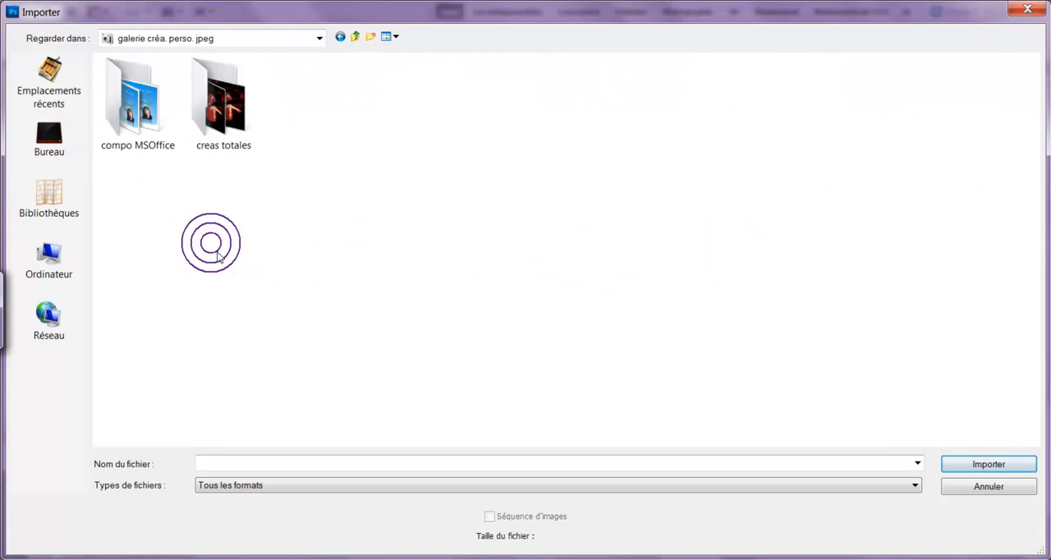
pyautogui.doubleClick(211, 131)
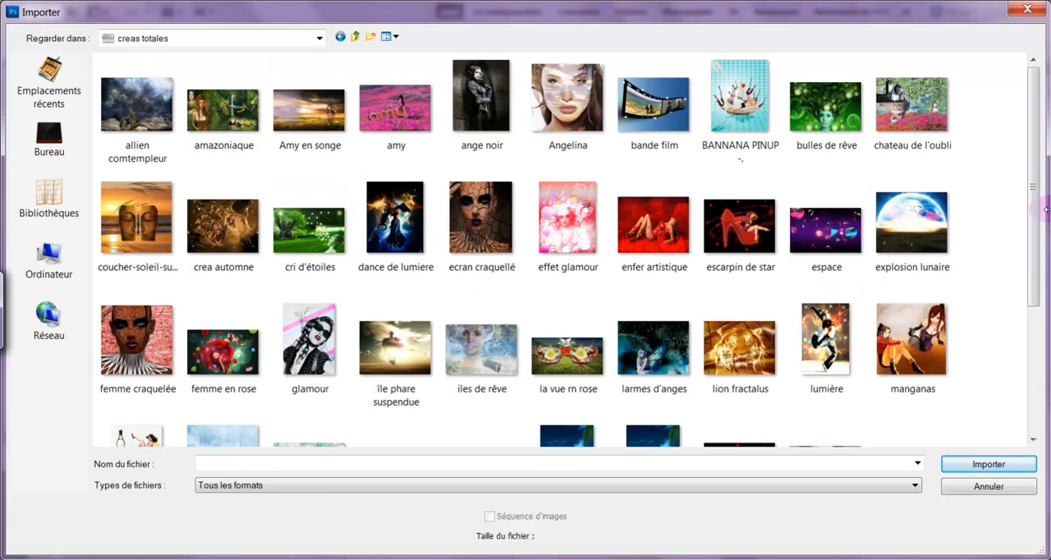
pyautogui.moveTo(1032, 237); pyautogui.dragTo(961, 365)
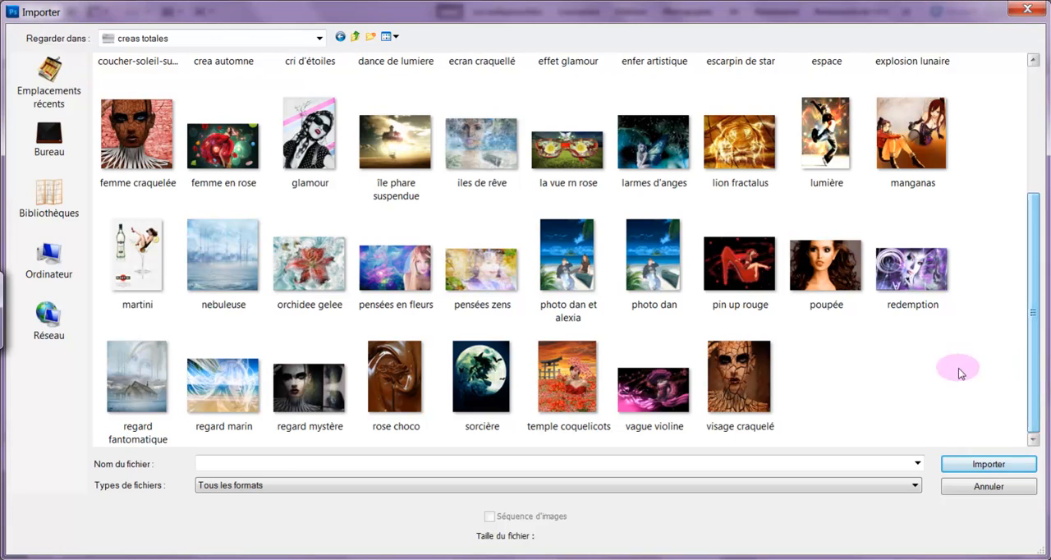
pyautogui.doubleClick(572, 394)
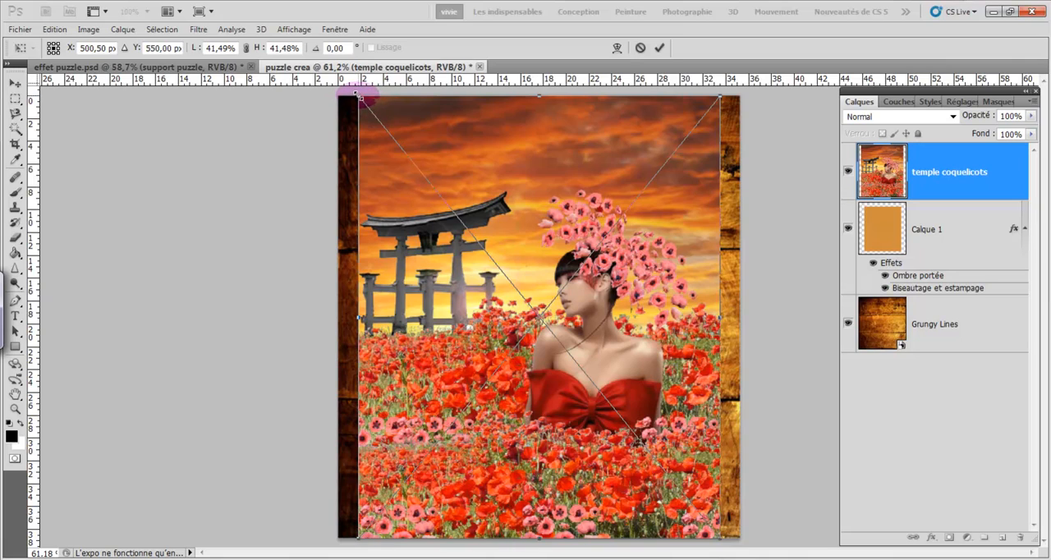
# - Scale the placed temple coquelicots image to about 35%, commit it, and center it on the orange support with an even border
pyautogui.moveTo(358, 96); pyautogui.dragTo(409, 175)
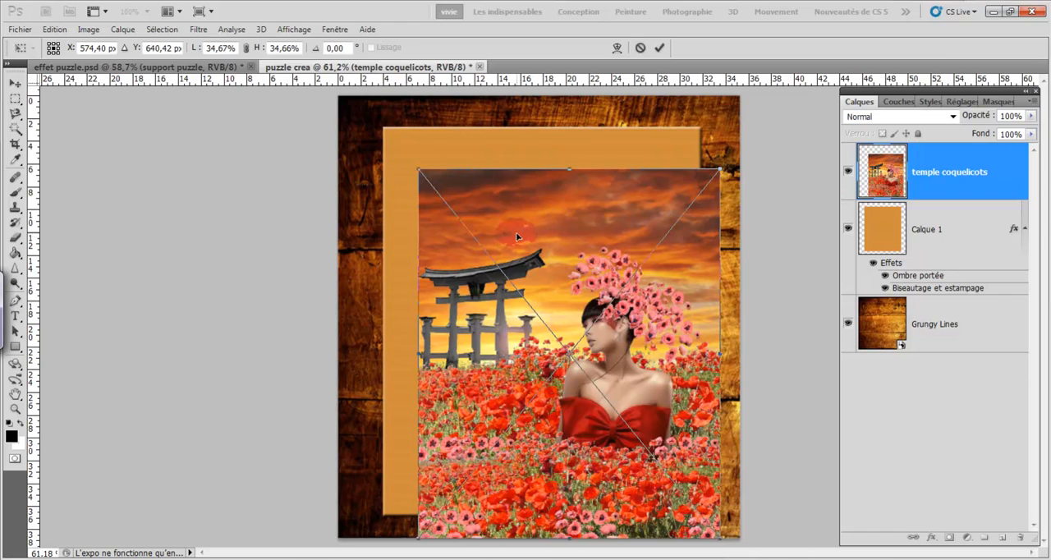
pyautogui.doubleClick(516, 236)
pyautogui.moveTo(498, 218); pyautogui.dragTo(476, 182)
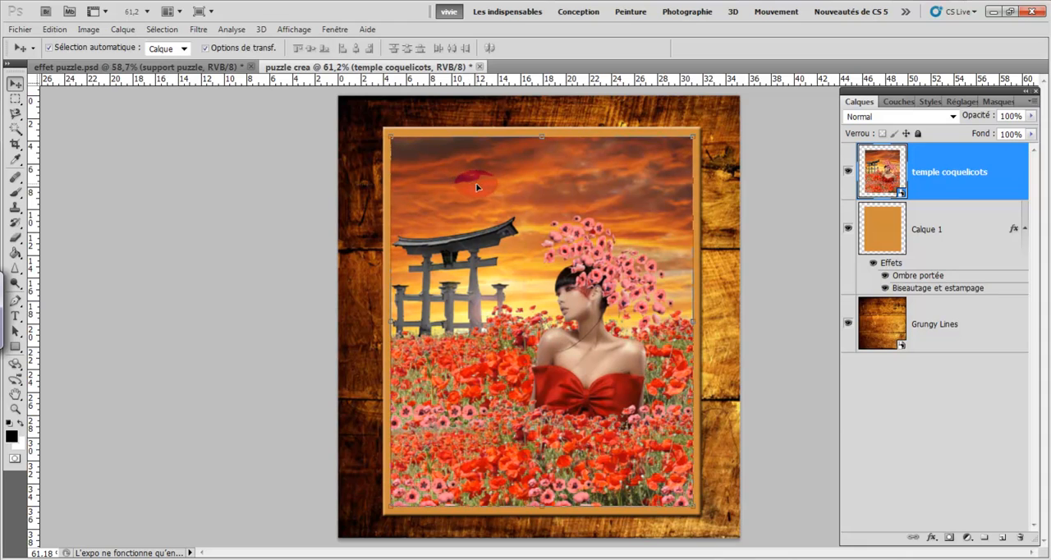
# - Give the temple coquelicots layer a drop shadow and a bevel and emboss effect with default settings, and deselect it
pyautogui.doubleClick(982, 183)
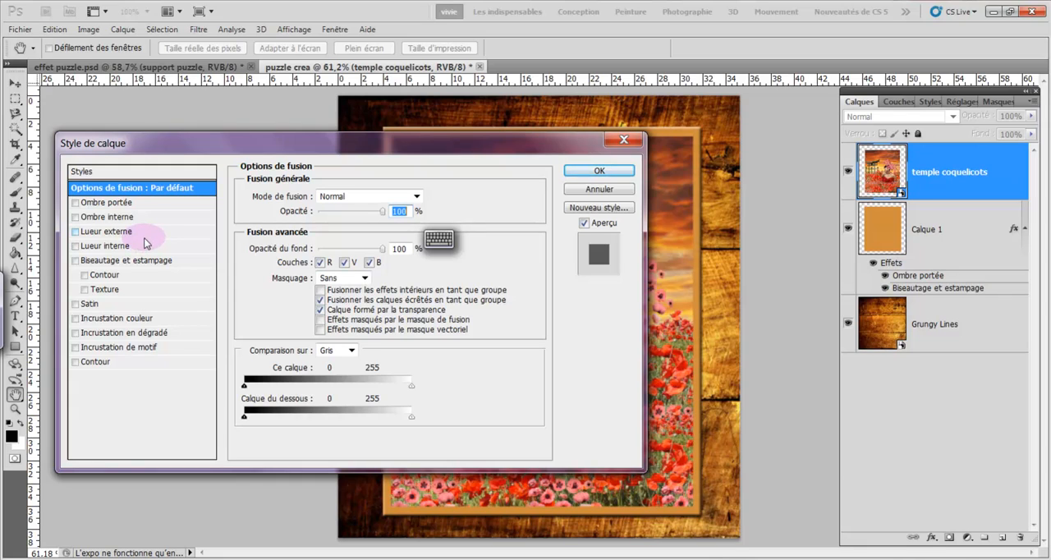
pyautogui.click(93, 203)
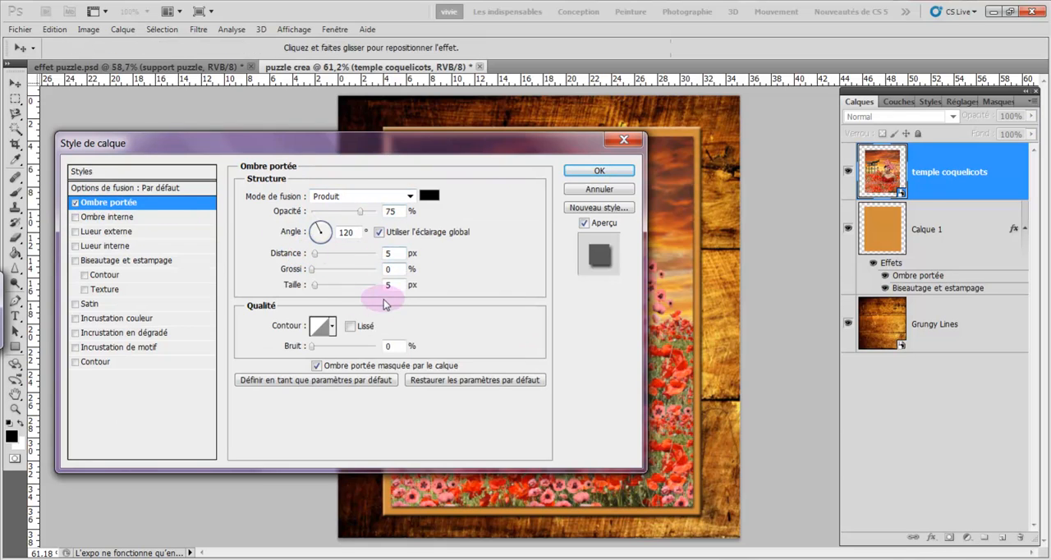
pyautogui.click(75, 261)
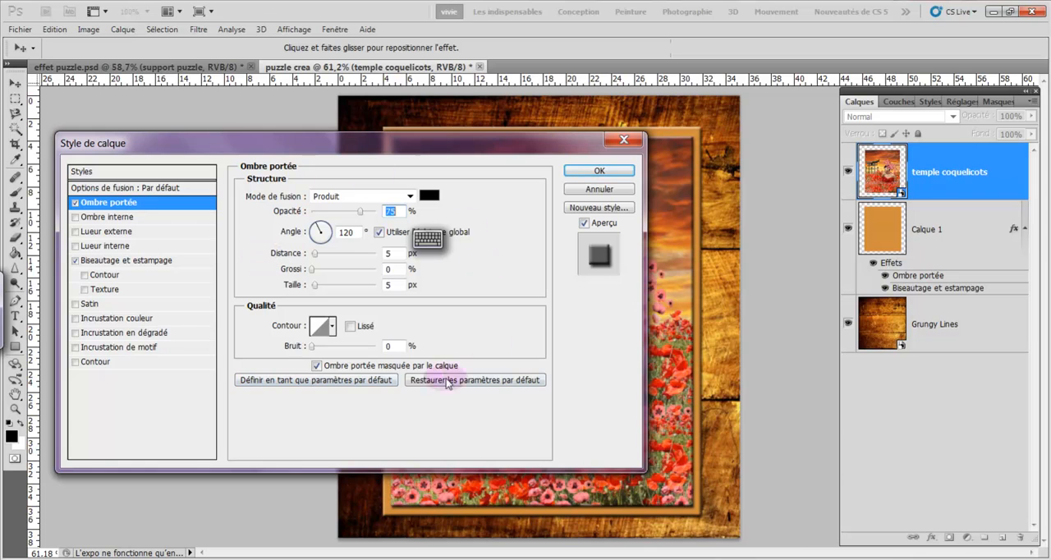
pyautogui.click(575, 171)
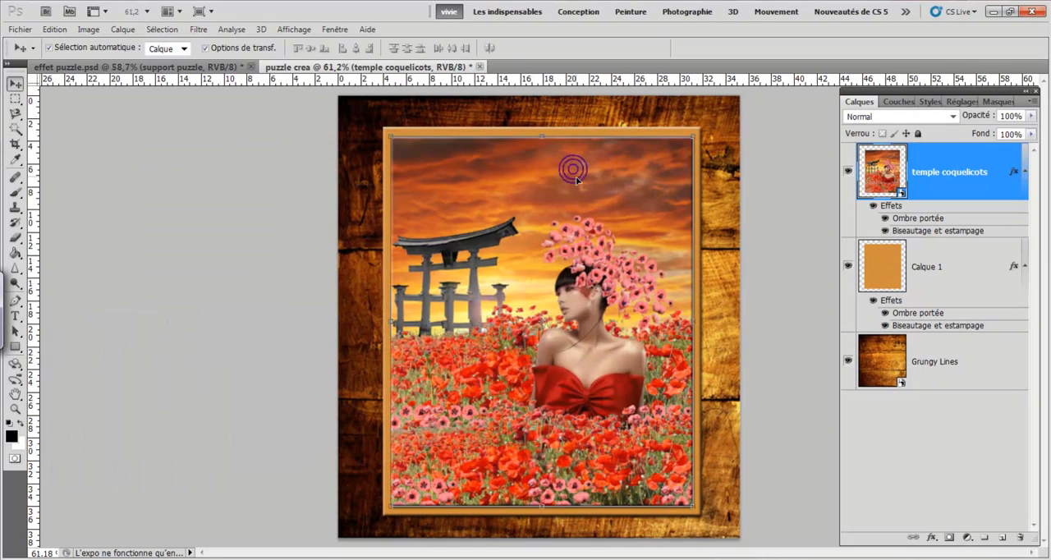
pyautogui.click(144, 160)
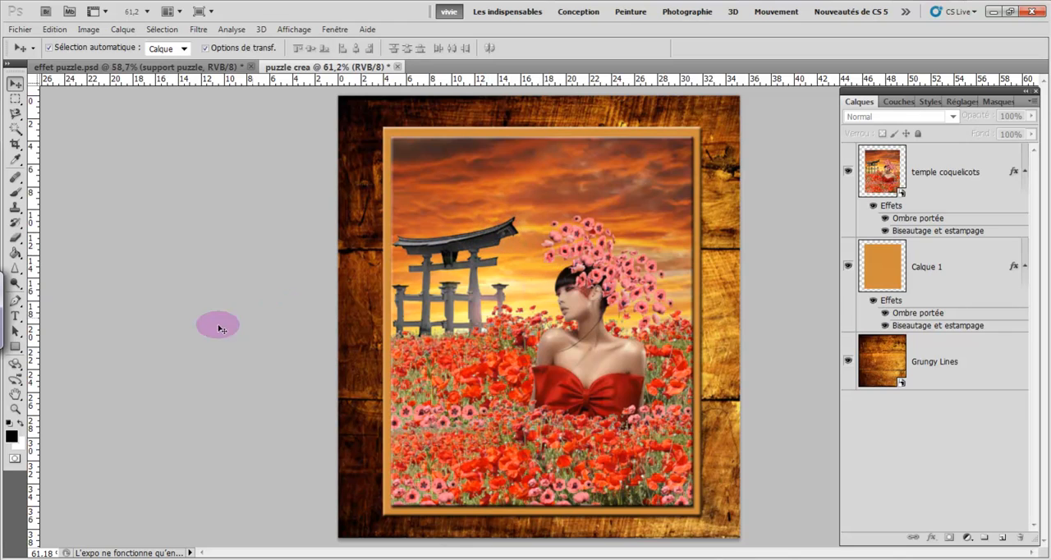
# - View the document at 100% and open the Texturizer filter (Placage de texture) for the temple coquelicots layer
pyautogui.click(15, 409)
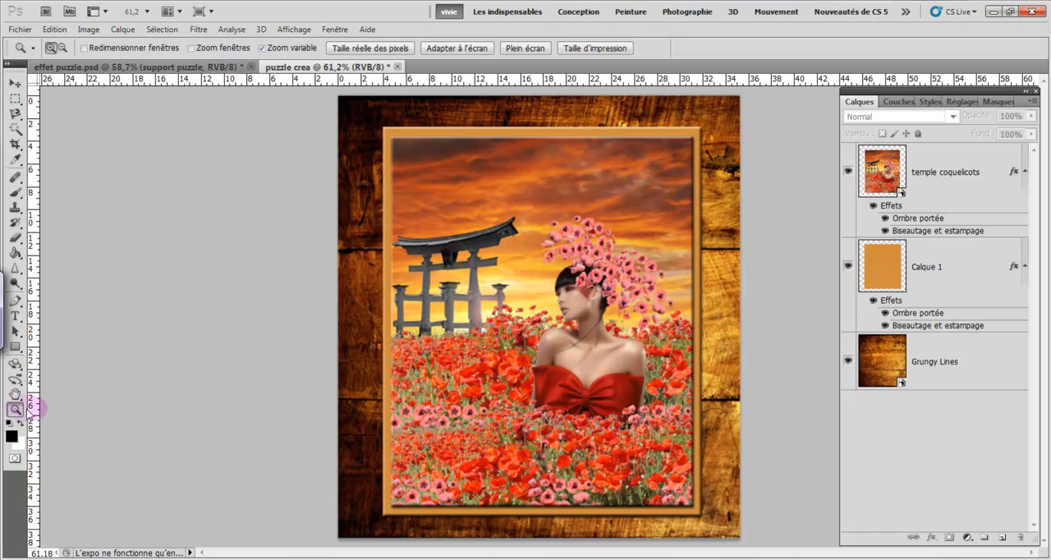
pyautogui.click(368, 49)
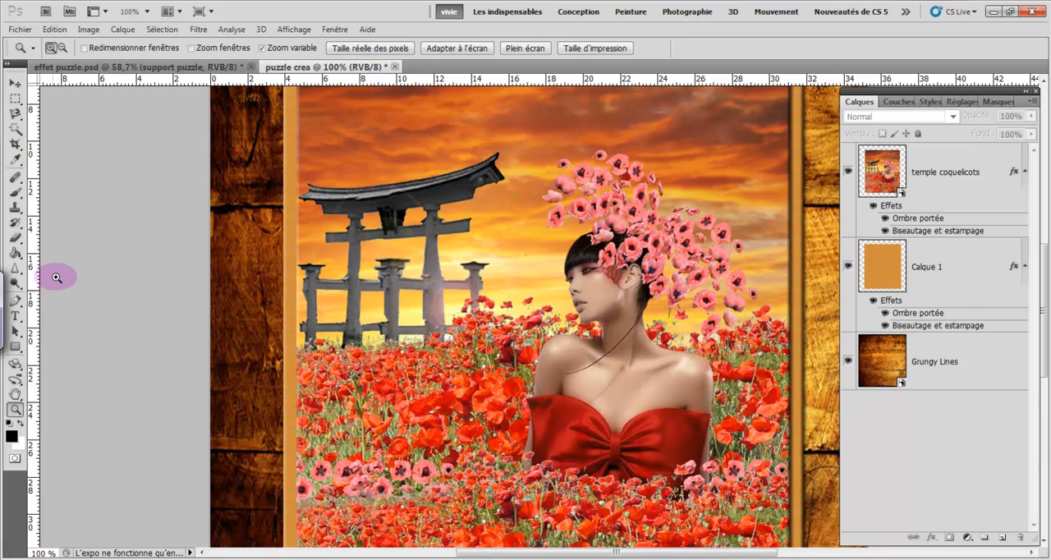
pyautogui.click(934, 174)
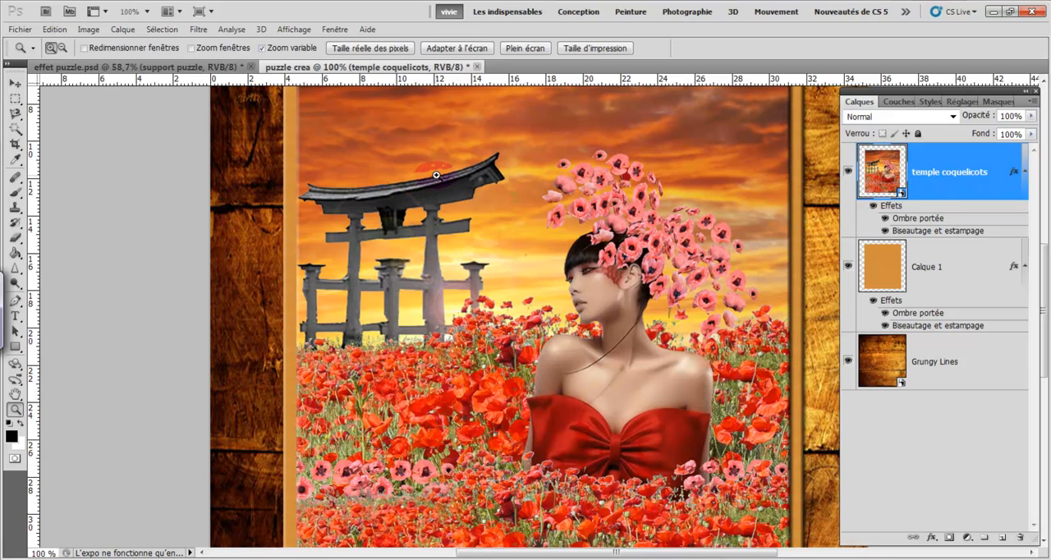
pyautogui.click(198, 30)
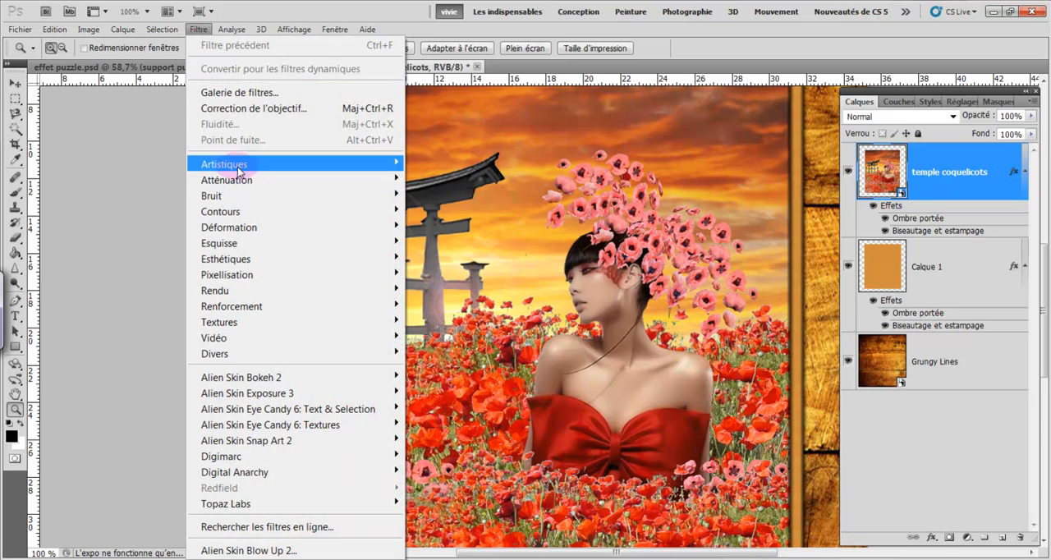
pyautogui.moveTo(246, 180)
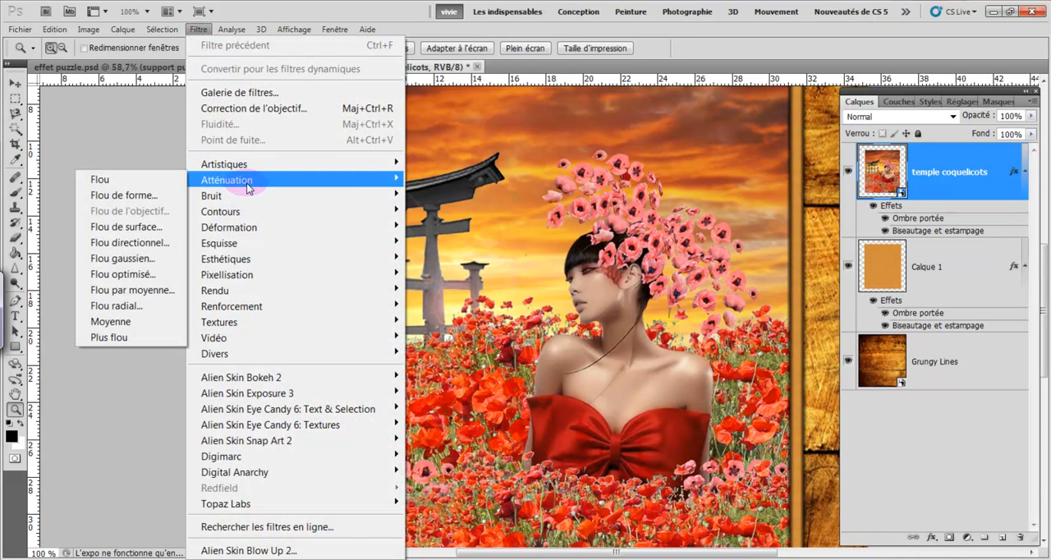
pyautogui.moveTo(251, 325)
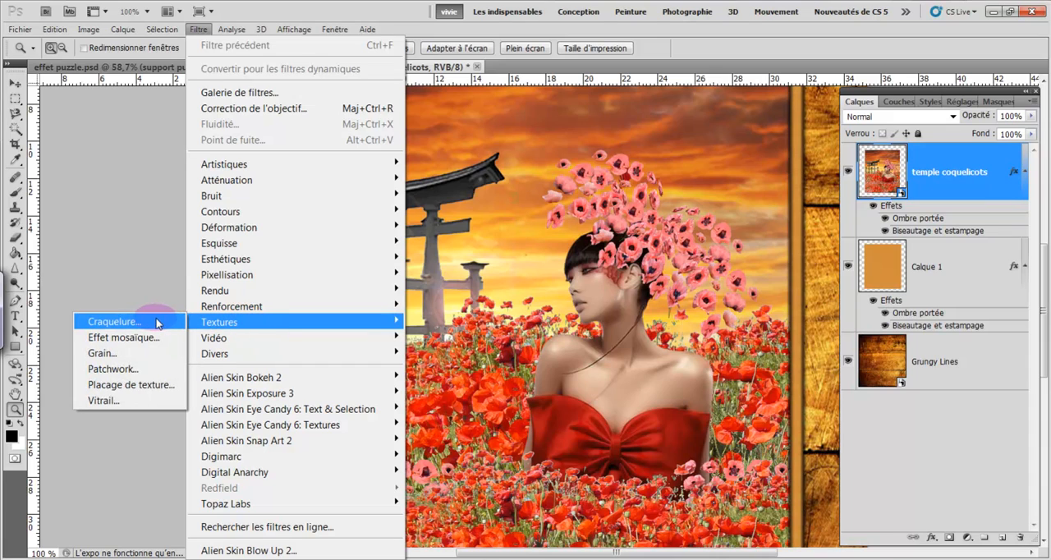
pyautogui.click(168, 386)
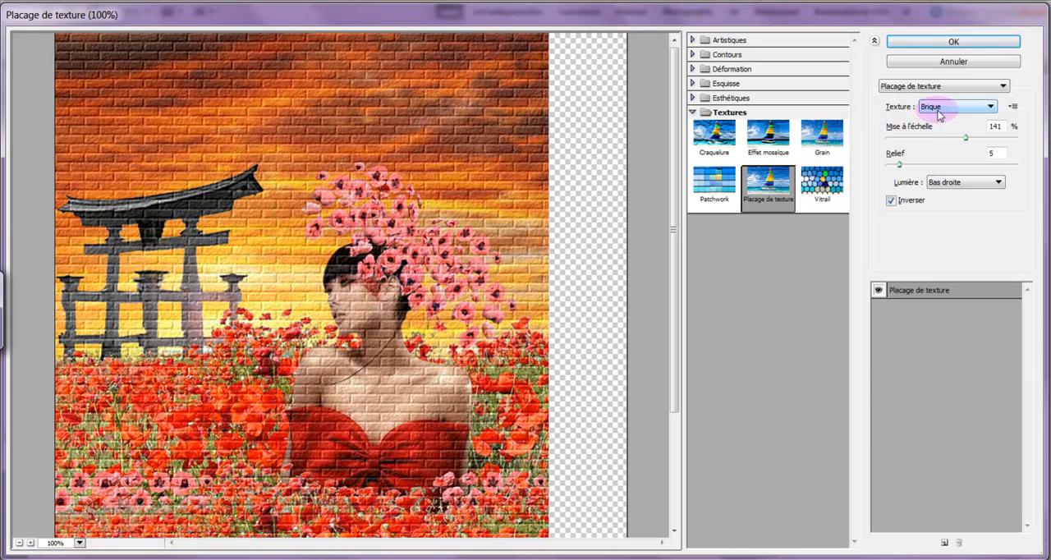
# - Try the Sac, Toile and Grès textures in turn on the temple coquelicots image
pyautogui.click(991, 106)
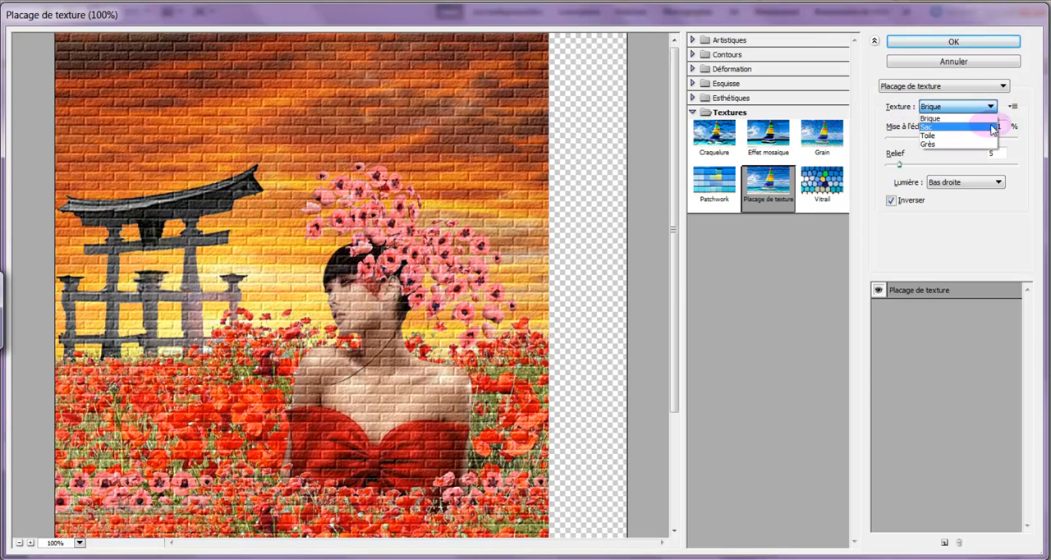
pyautogui.click(989, 126)
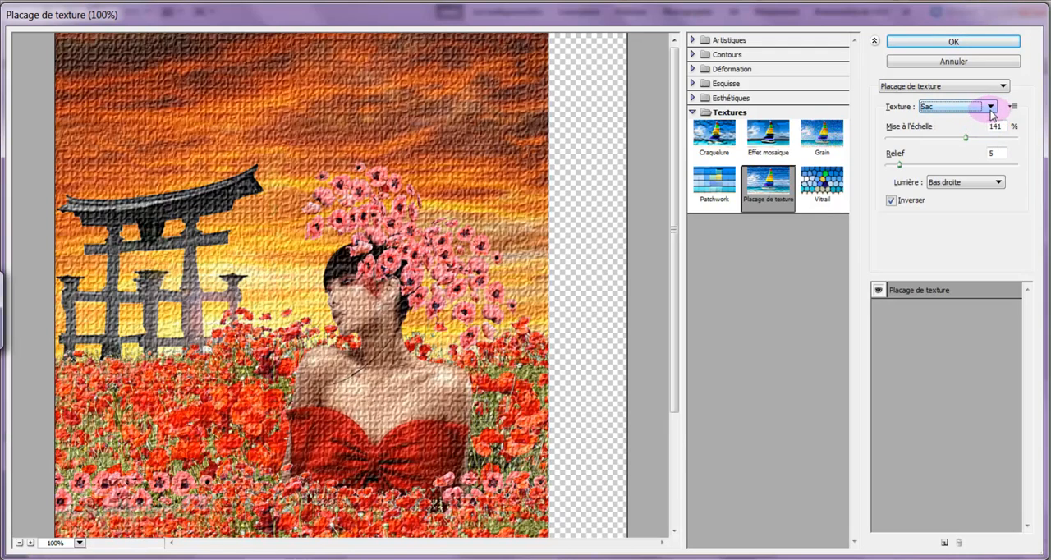
pyautogui.click(991, 107)
pyautogui.click(995, 135)
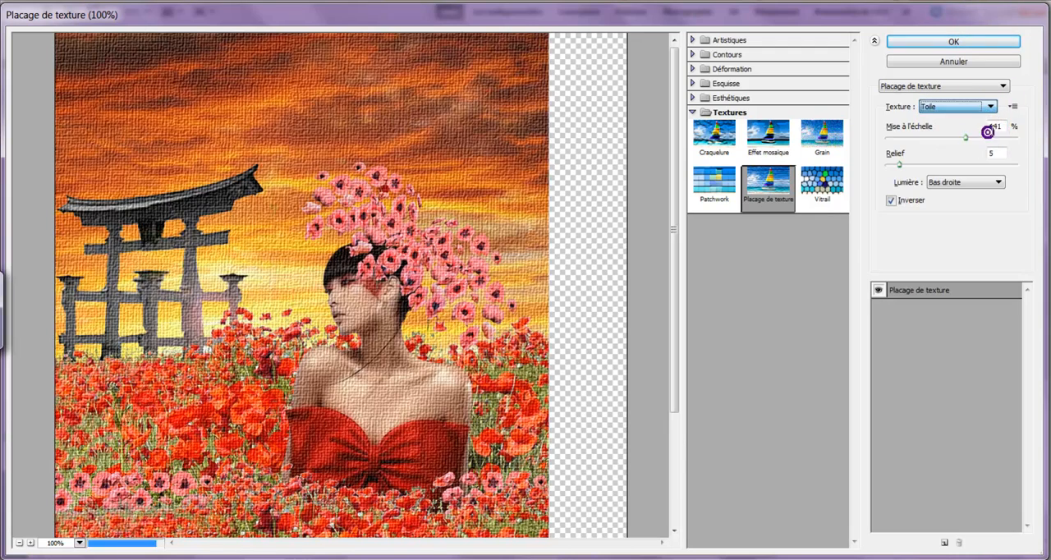
pyautogui.click(992, 107)
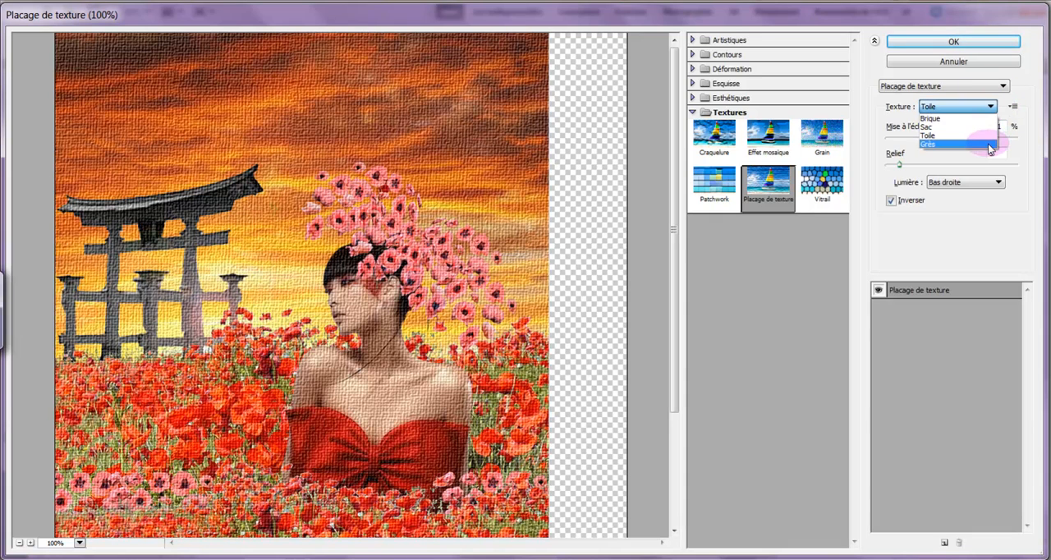
pyautogui.click(988, 143)
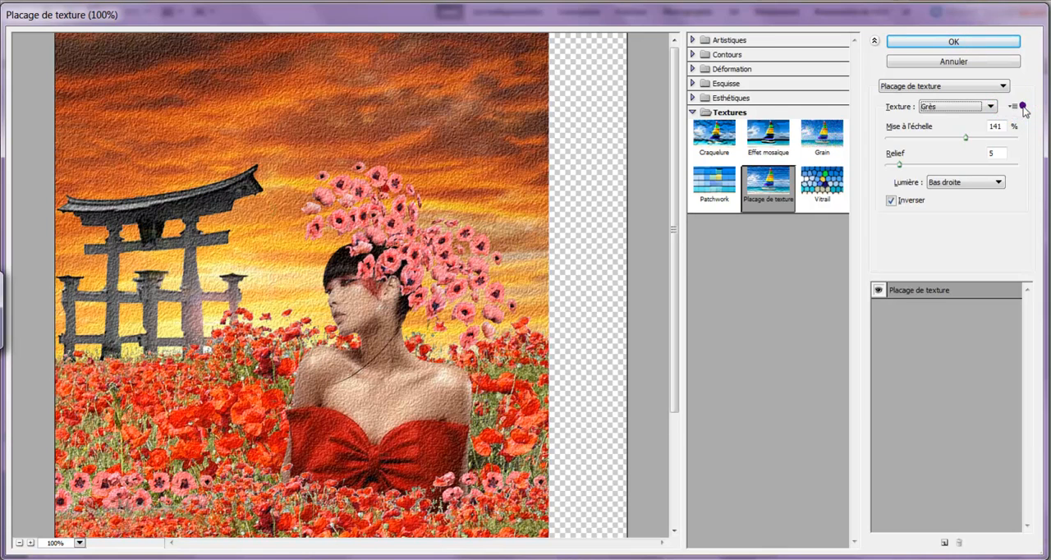
# - Load the custom Puzzle_Texture PSD from the "plaquage textures" folder as the filter's texture
pyautogui.click(1014, 107)
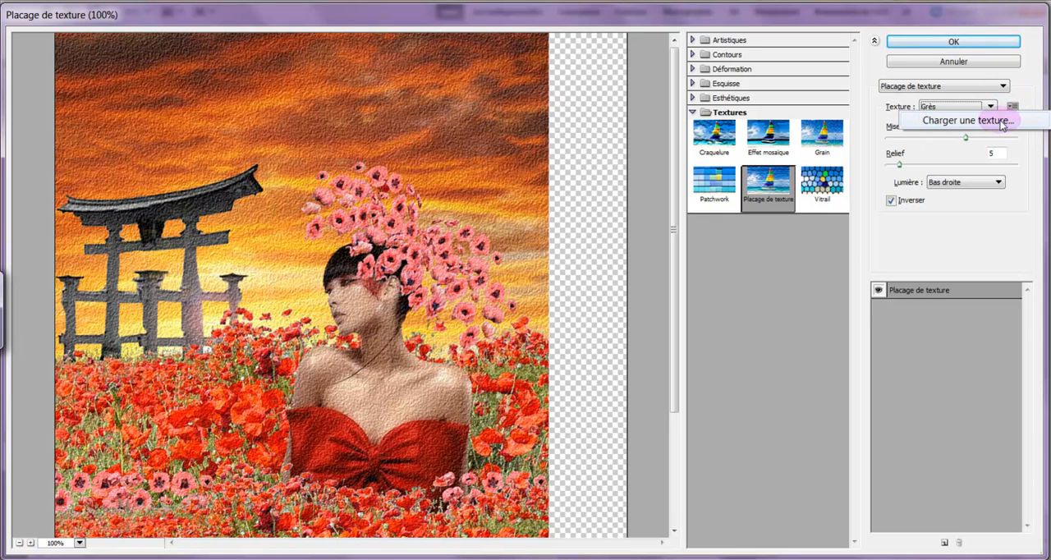
pyautogui.click(1001, 121)
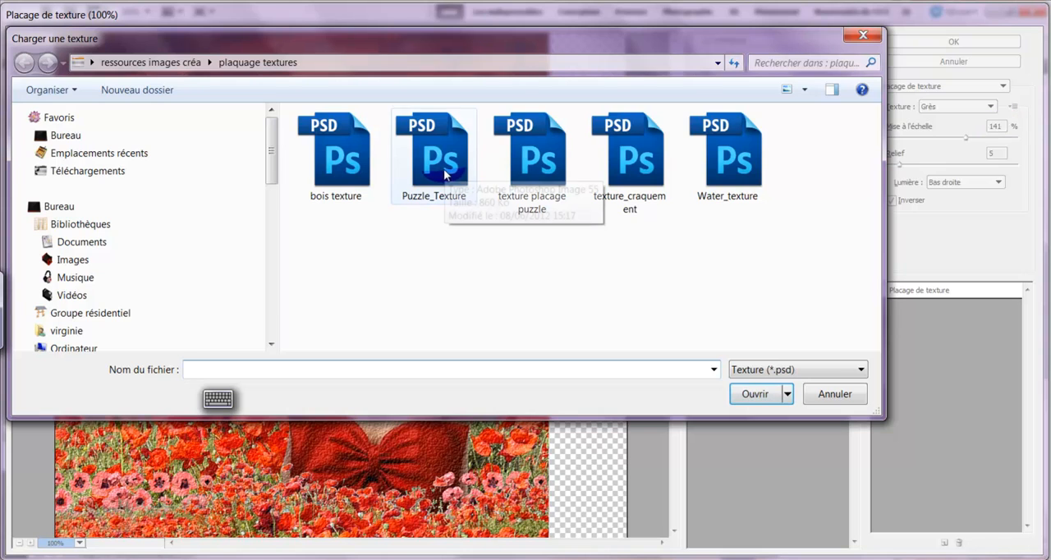
pyautogui.doubleClick(444, 170)
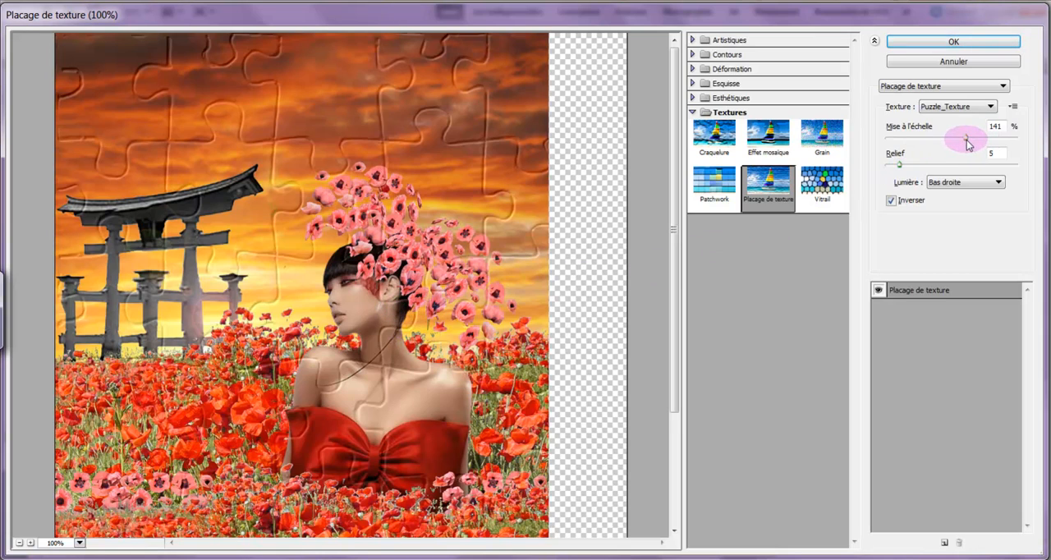
# - Set the puzzle texture's scale to 50%, its relief to 11 and its light direction to Bas gauche
pyautogui.moveTo(966, 141); pyautogui.dragTo(886, 152)
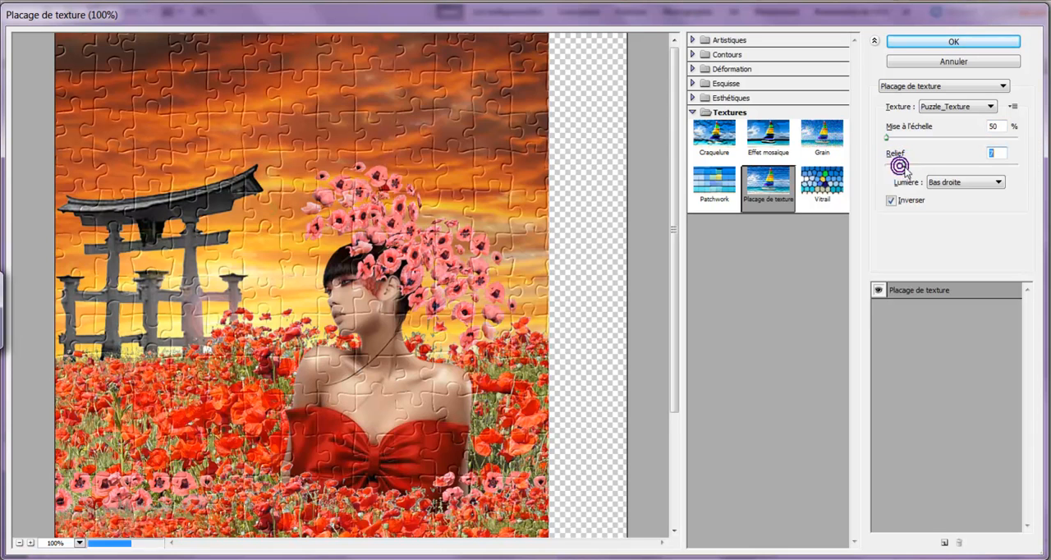
pyautogui.moveTo(899, 170); pyautogui.dragTo(926, 168)
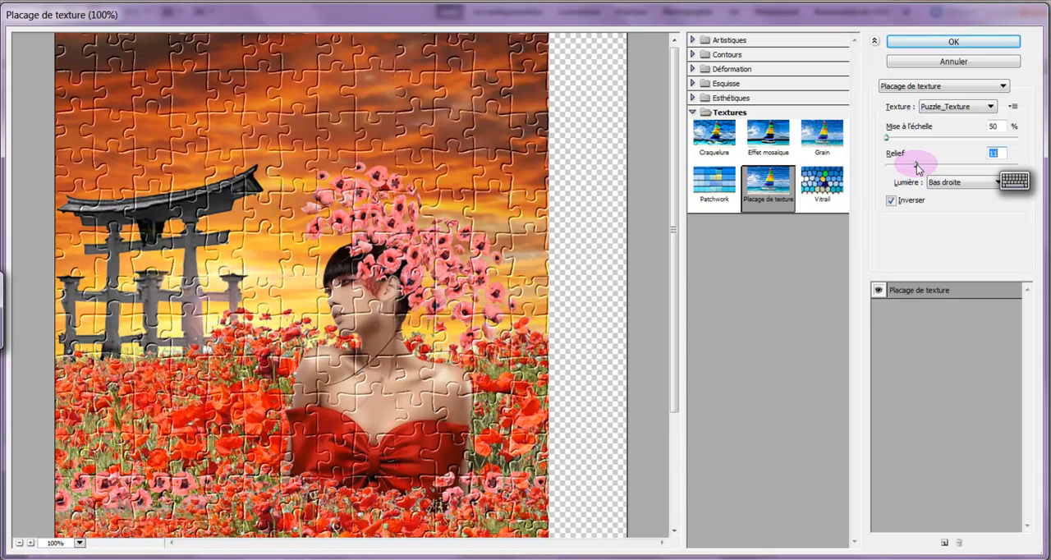
pyautogui.click(990, 184)
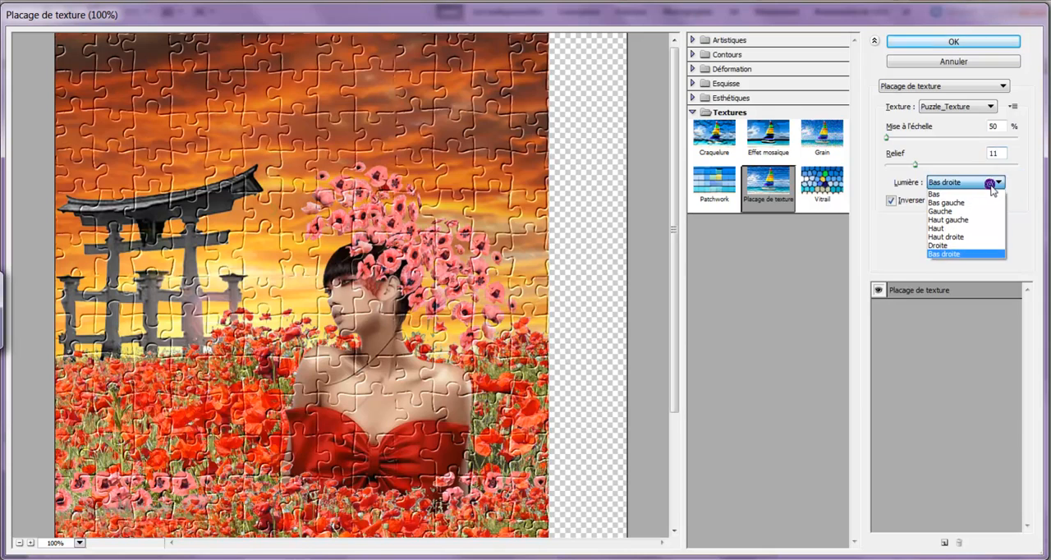
pyautogui.click(998, 238)
pyautogui.click(998, 182)
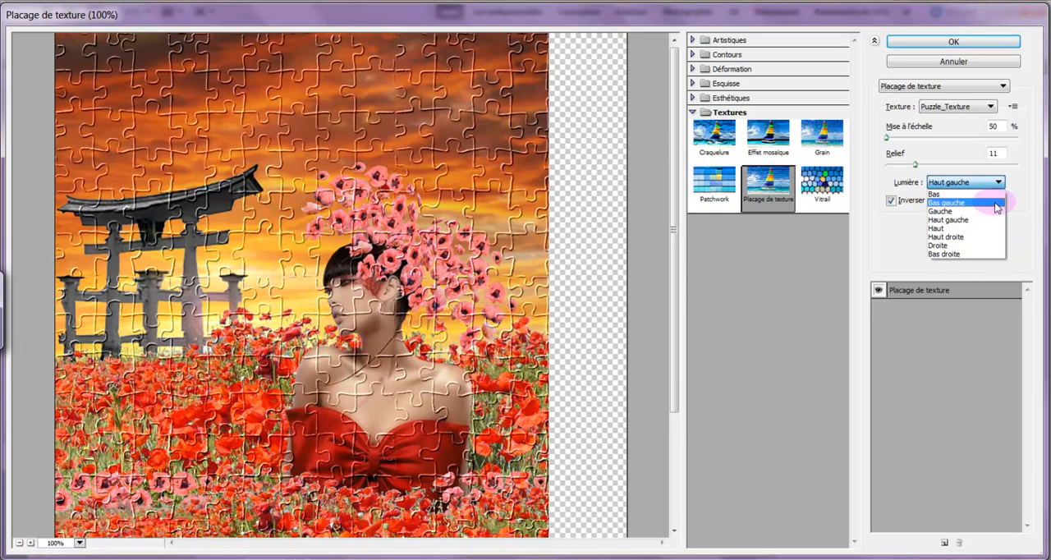
pyautogui.click(995, 203)
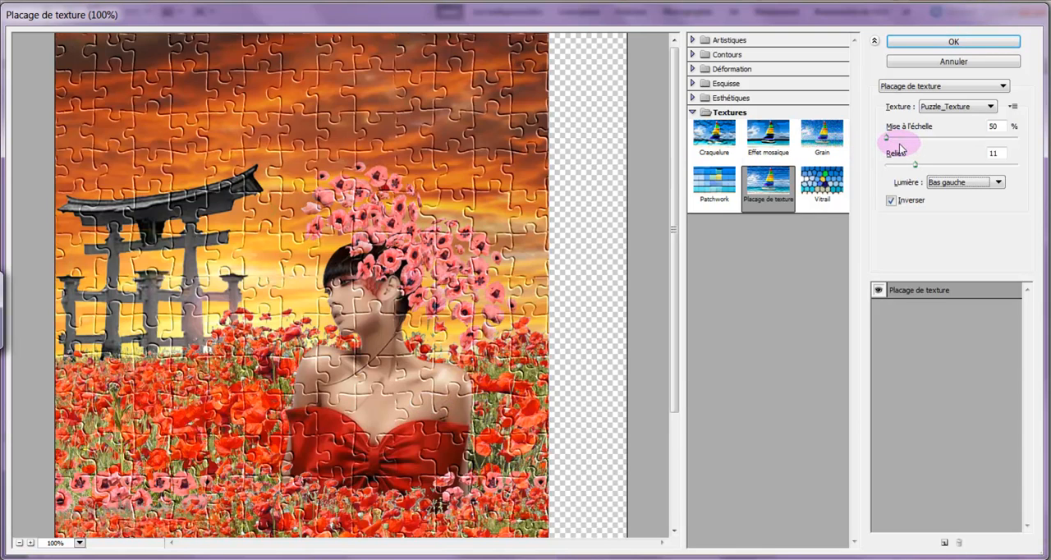
# - Try the puzzle texture with the Inverser option switched off, and switch it back on
pyautogui.click(988, 106)
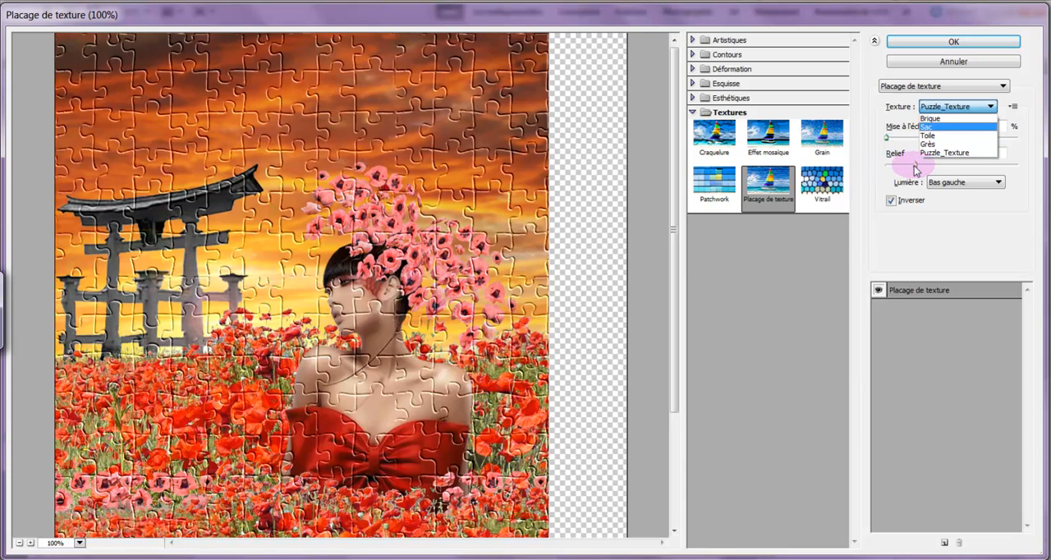
pyautogui.click(891, 202)
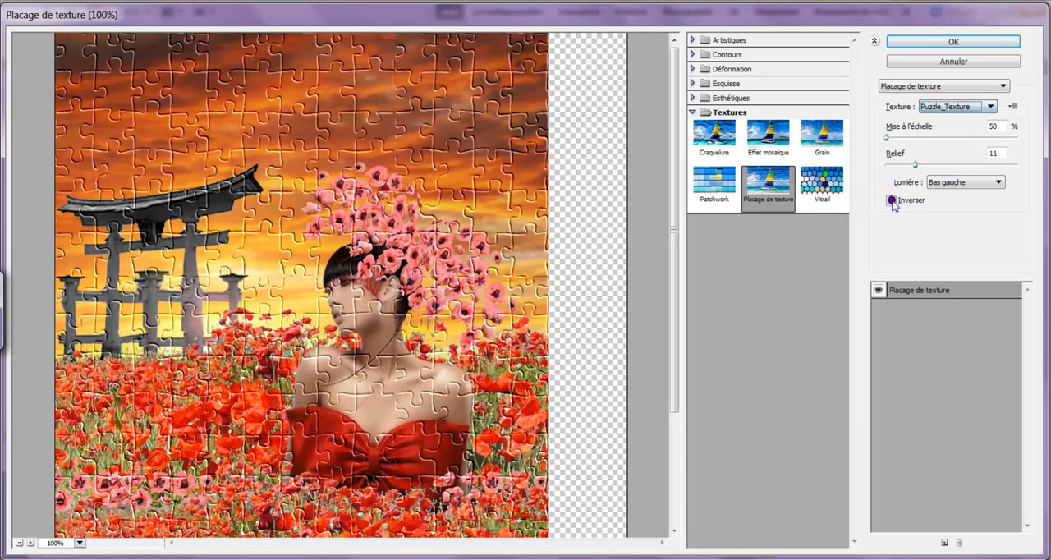
pyautogui.doubleClick(895, 203)
pyautogui.click(896, 202)
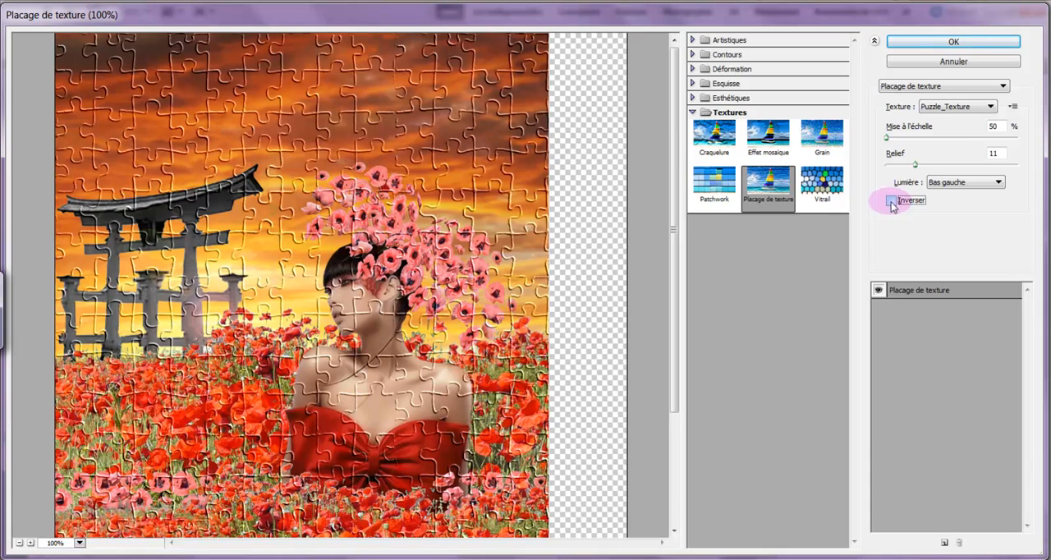
pyautogui.click(892, 203)
# - Set the puzzle texture's relief to 16 and apply the Placage de texture filter
pyautogui.moveTo(915, 164); pyautogui.dragTo(928, 164)
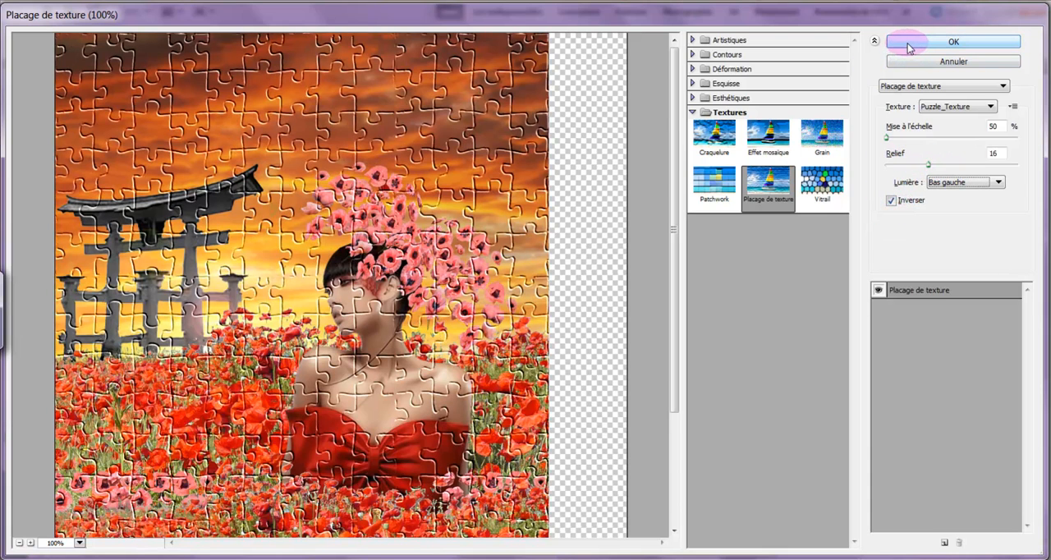
pyautogui.click(908, 45)
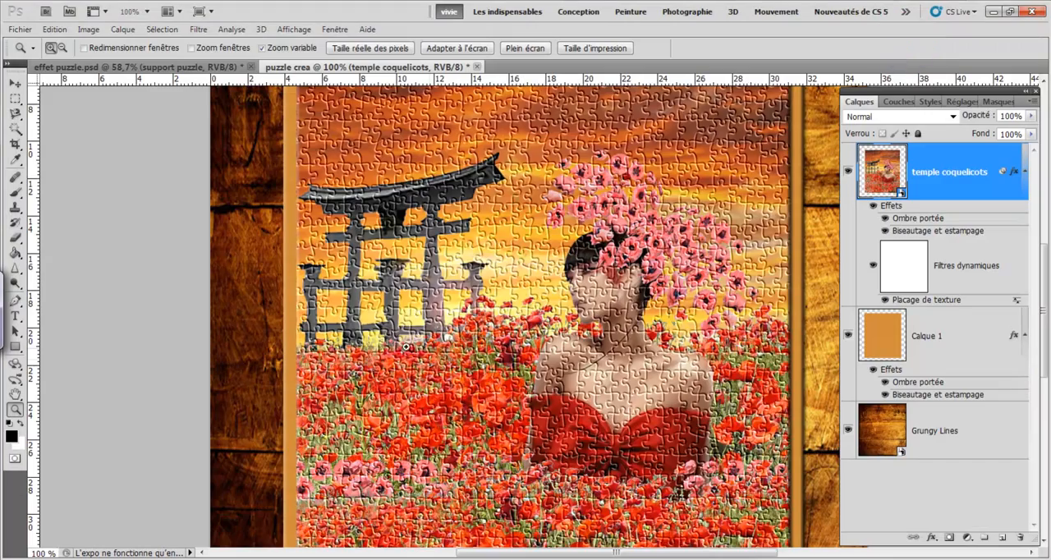
# - Lasso one puzzle piece in the sky between the temple and the pink flowers and cut it onto its own layer
pyautogui.click(353, 179)
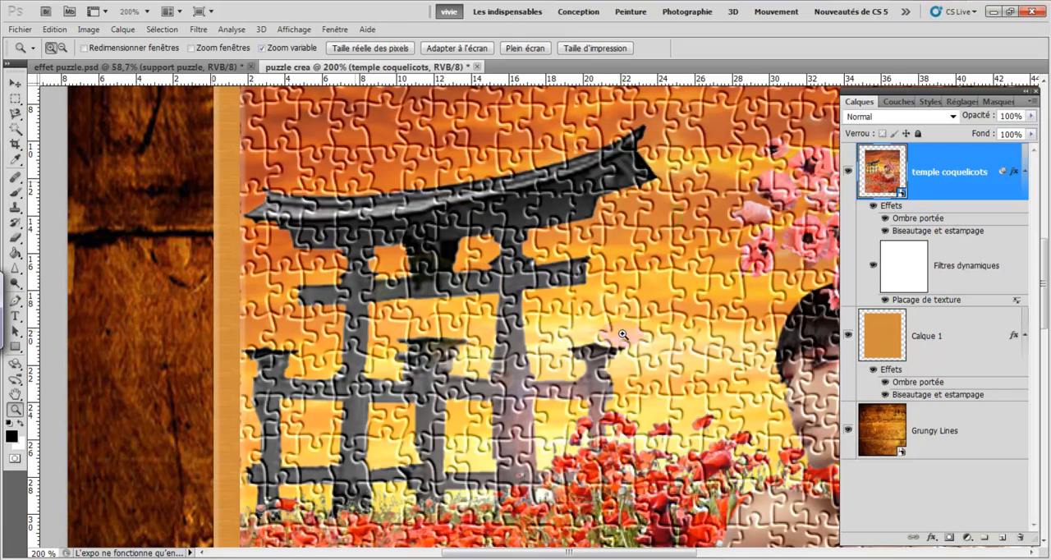
pyautogui.moveTo(605, 554)
pyautogui.mouseDown()
pyautogui.moveTo(718, 539)
pyautogui.moveTo(604, 546)
pyautogui.mouseUp()
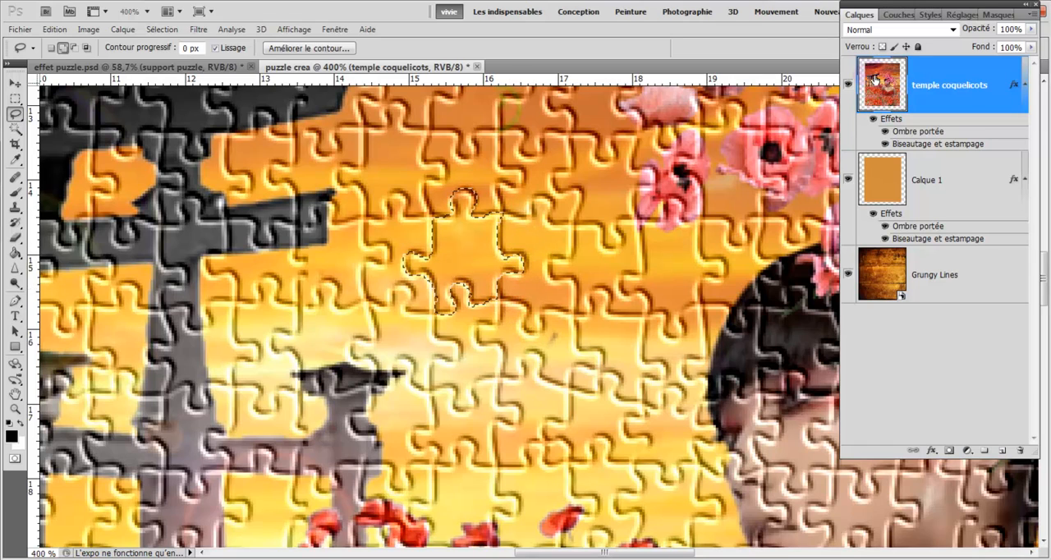
pyautogui.rightClick(462, 253)
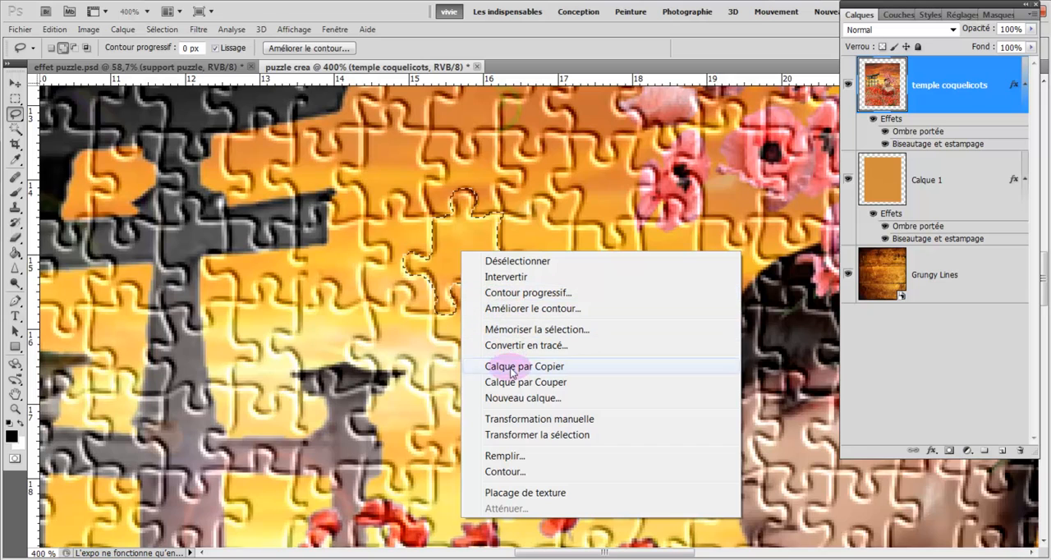
pyautogui.click(509, 382)
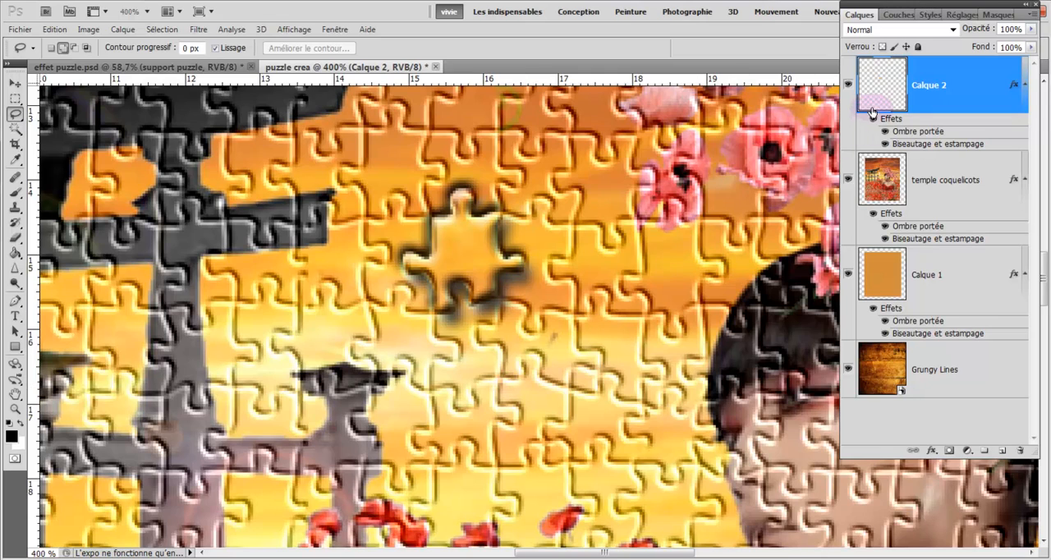
# - Move the cut-out yellow puzzle piece onto the wooden table to the left of the orange support and deselect it
pyautogui.click(15, 85)
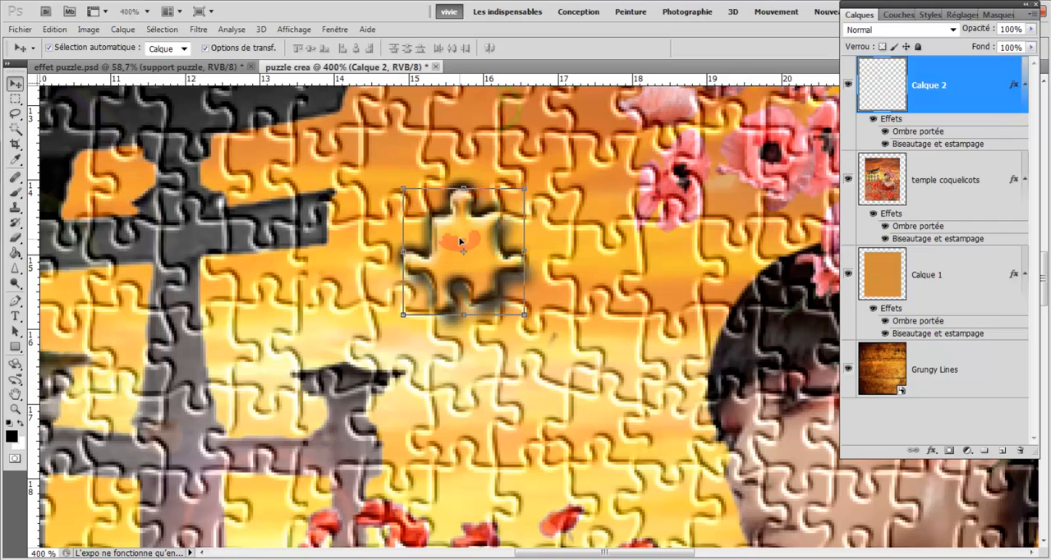
pyautogui.moveTo(456, 235); pyautogui.dragTo(560, 283)
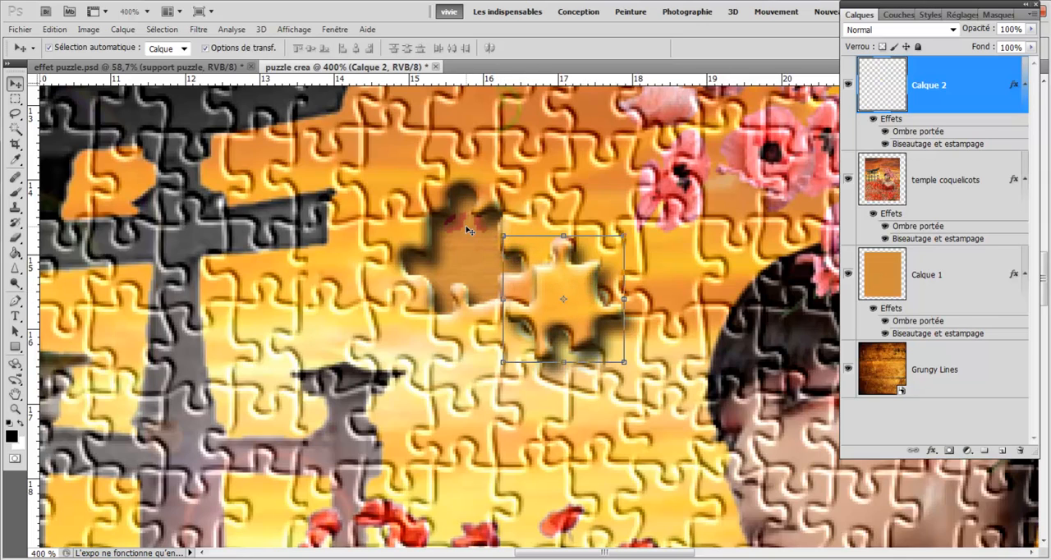
pyautogui.hotkey('ctrl', '-')
pyautogui.hotkey('ctrl', '-')
pyautogui.hotkey('ctrl', '-')
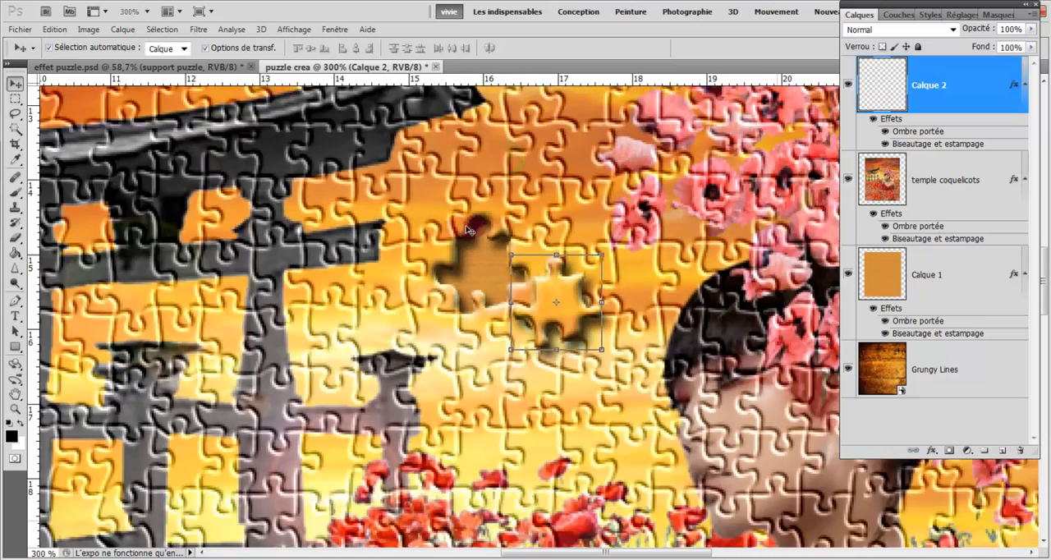
pyautogui.moveTo(545, 314); pyautogui.dragTo(262, 232)
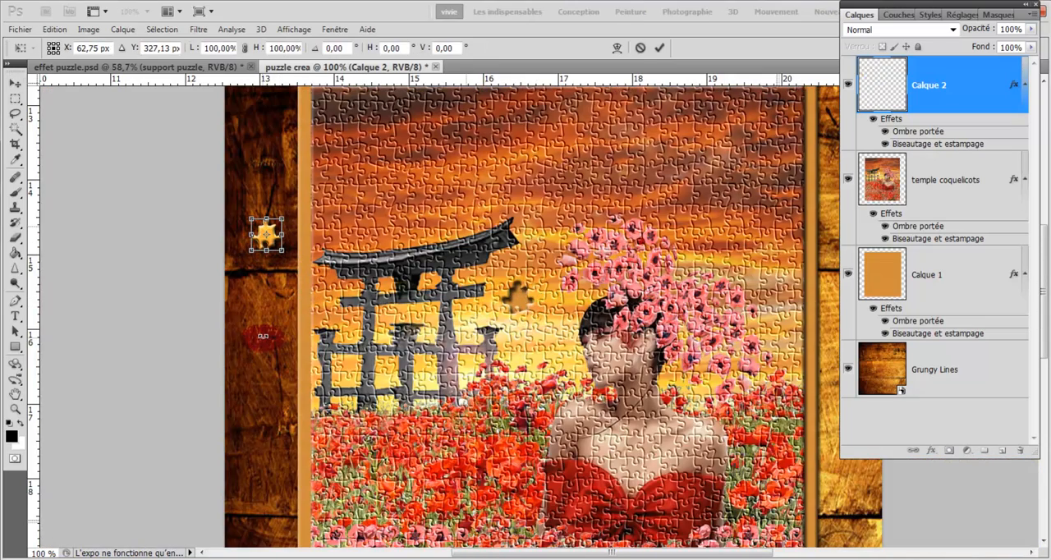
pyautogui.click(659, 48)
pyautogui.click(158, 313)
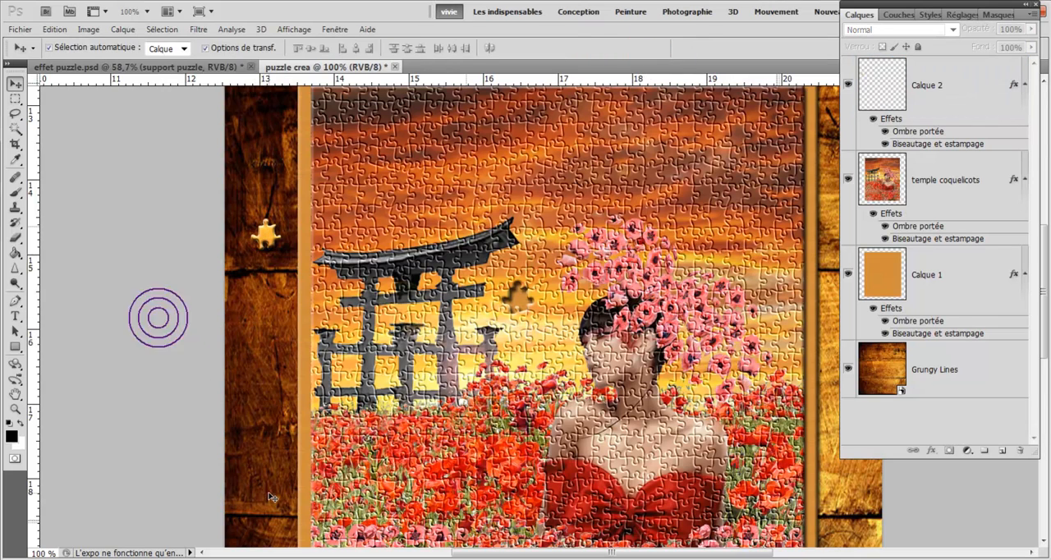
pyautogui.moveTo(269, 476); pyautogui.dragTo(527, 303)
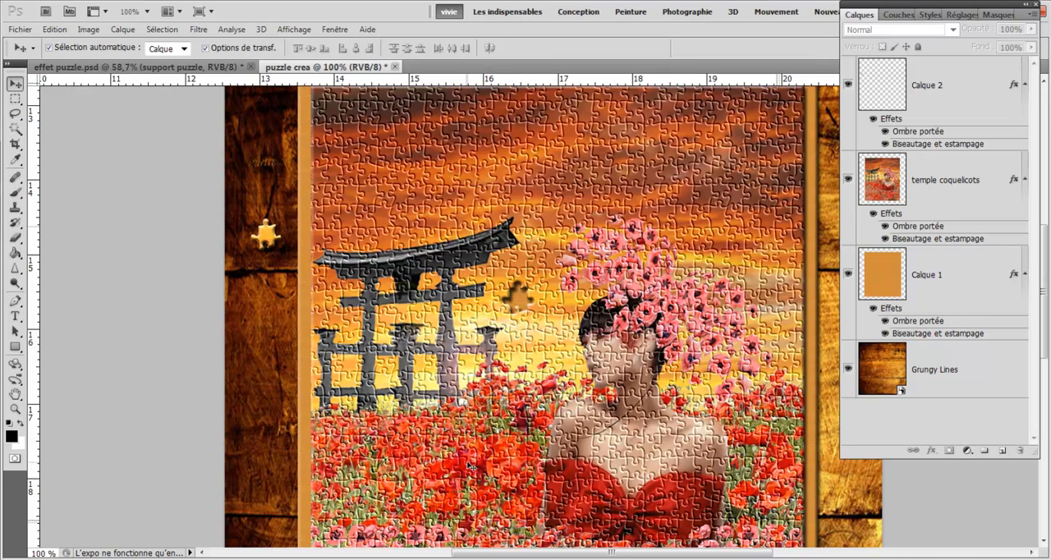
# - Lasso a puzzle piece in the sky above the temple roof and cut it from the temple coquelicots layer onto a new layer
pyautogui.click(15, 117)
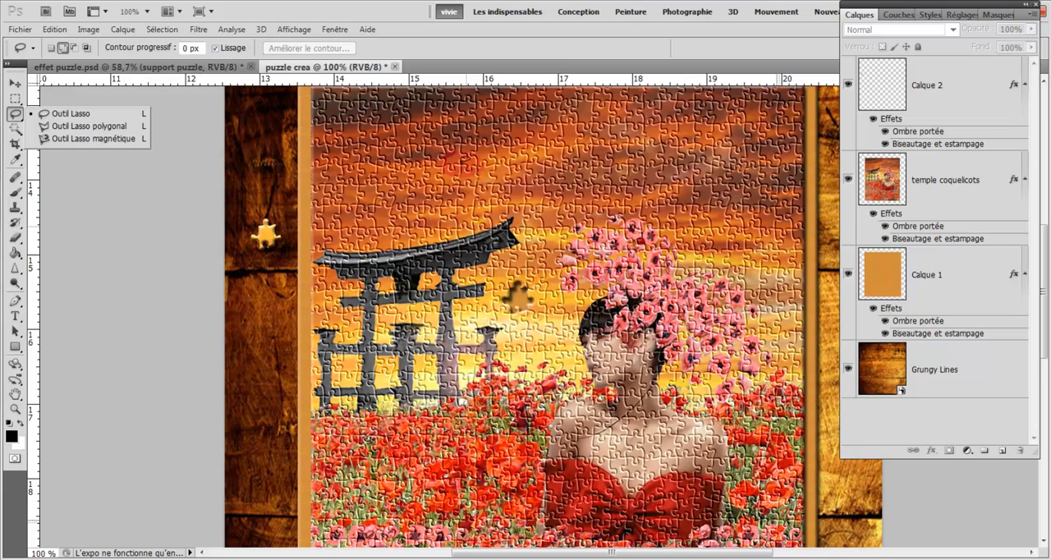
pyautogui.click(459, 163)
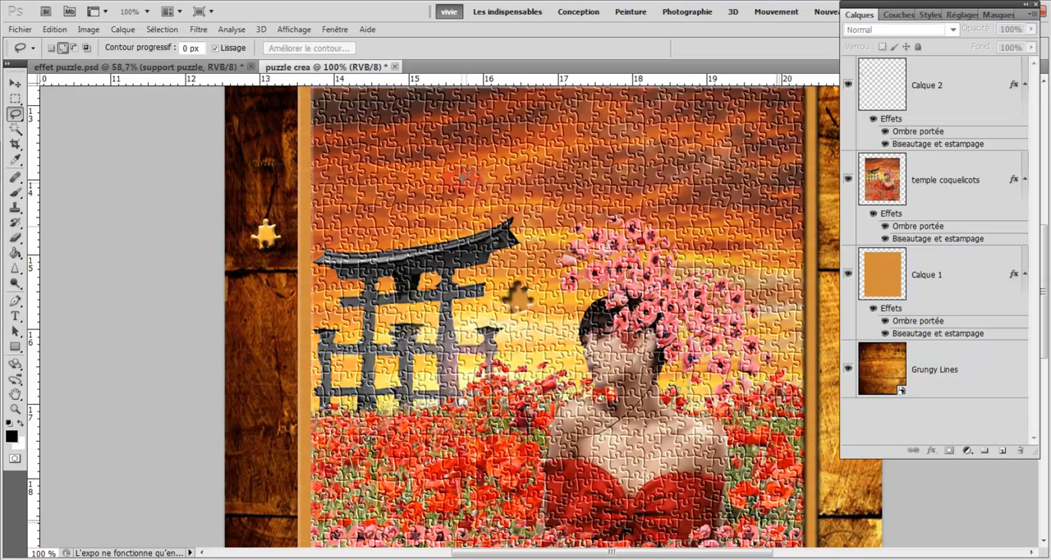
pyautogui.click(929, 187)
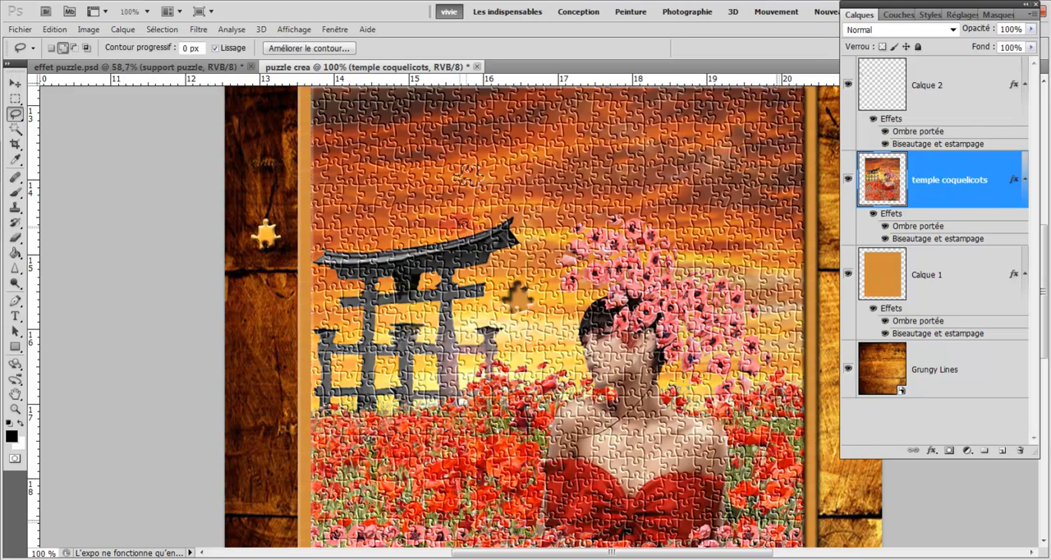
pyautogui.rightClick(469, 172)
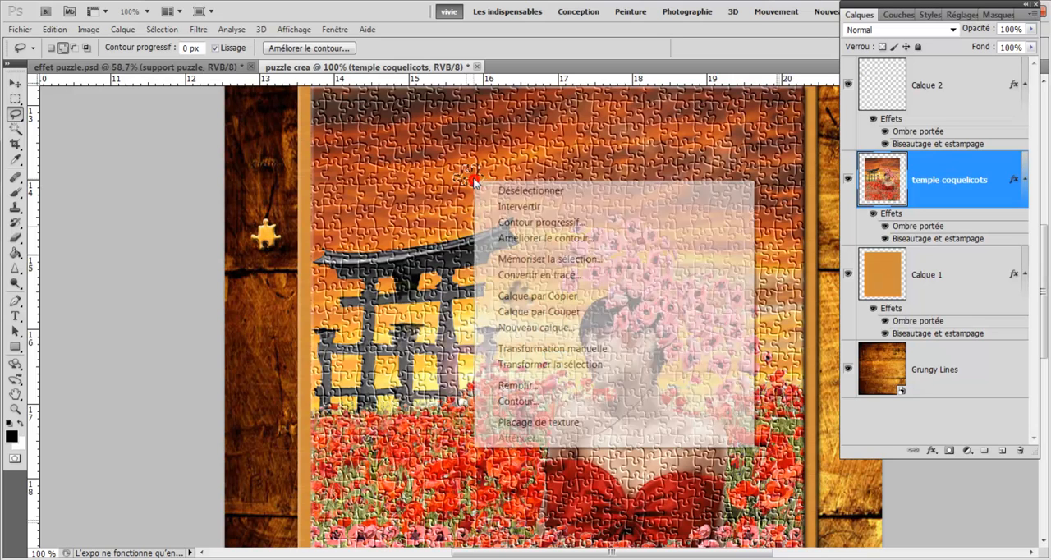
pyautogui.click(526, 316)
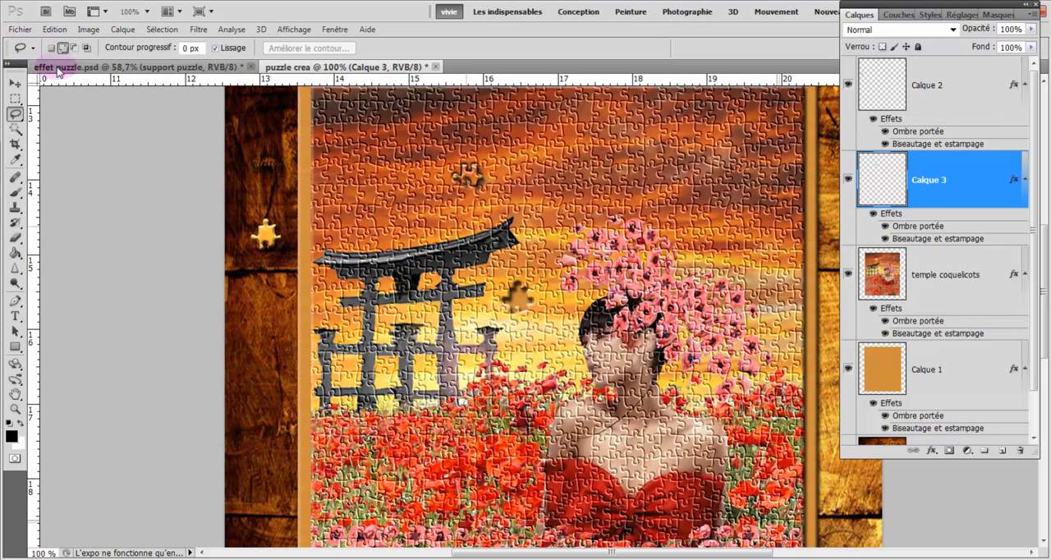
# - Move the second cut-out piece onto the wooden table just above the first loose piece and commit the transformation
pyautogui.click(16, 84)
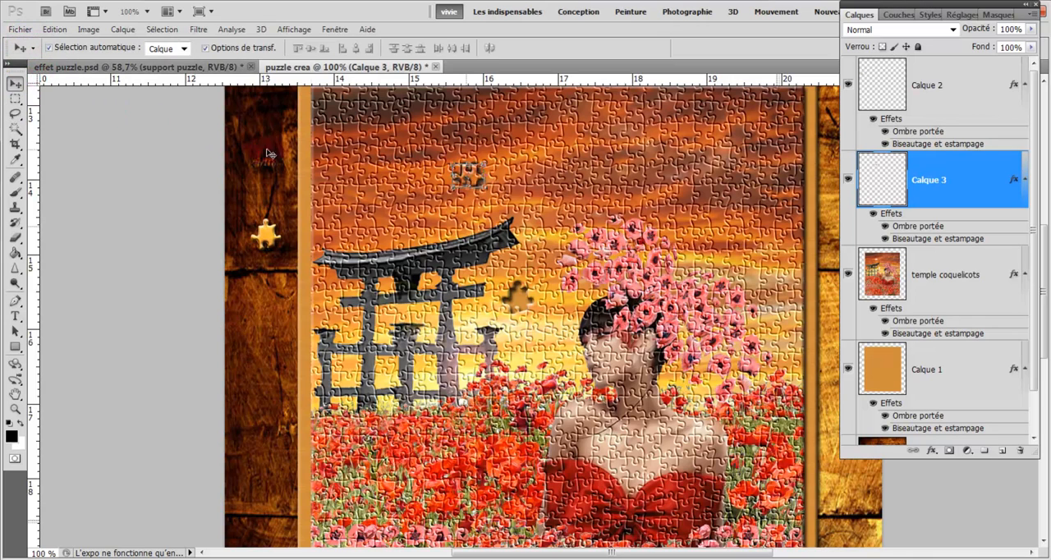
pyautogui.moveTo(475, 174); pyautogui.dragTo(460, 175)
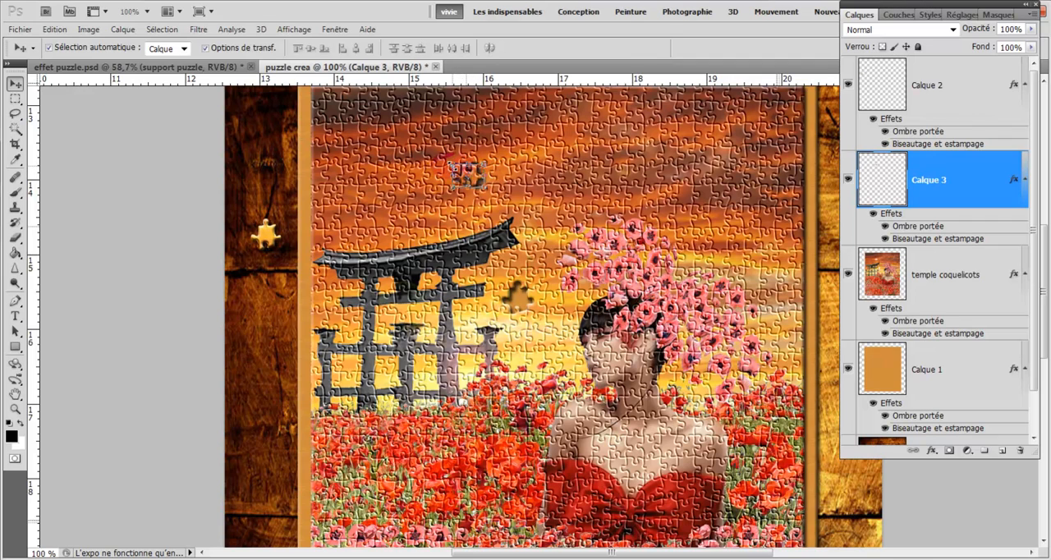
pyautogui.click(449, 160)
pyautogui.moveTo(466, 176); pyautogui.dragTo(279, 186)
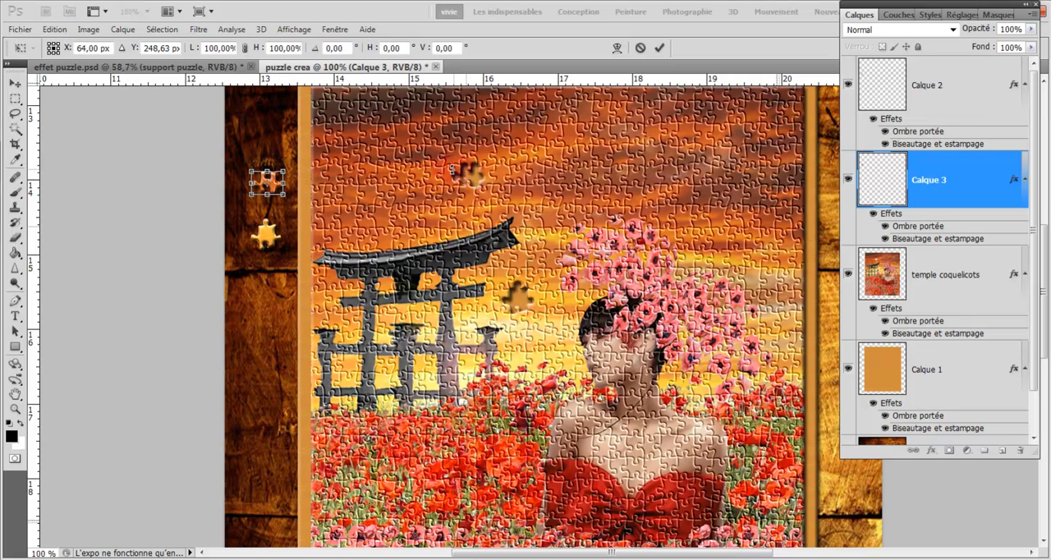
pyautogui.hotkey('ctrl', '+')
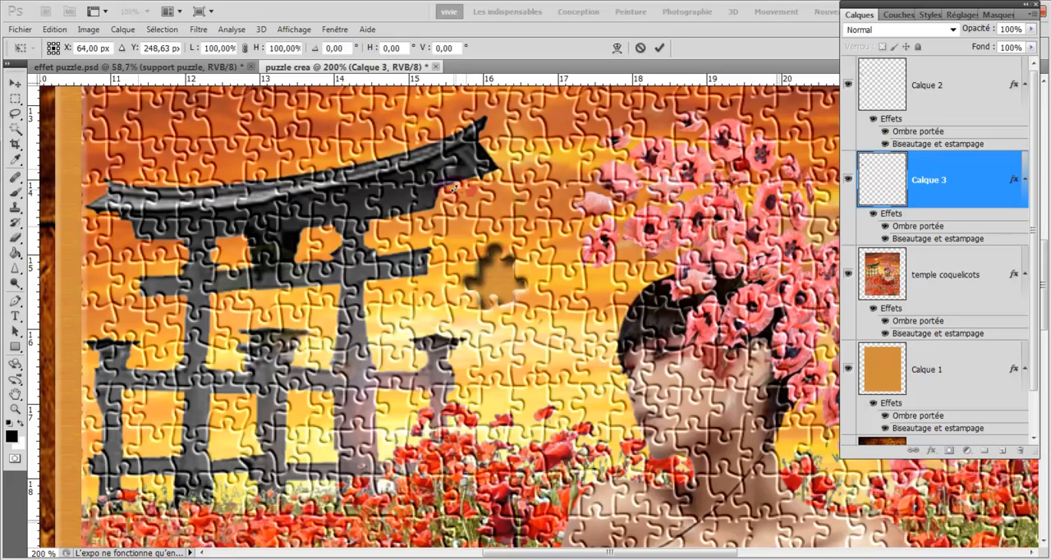
pyautogui.hotkey('ctrl', '-')
pyautogui.scroll(5, 425, 267)
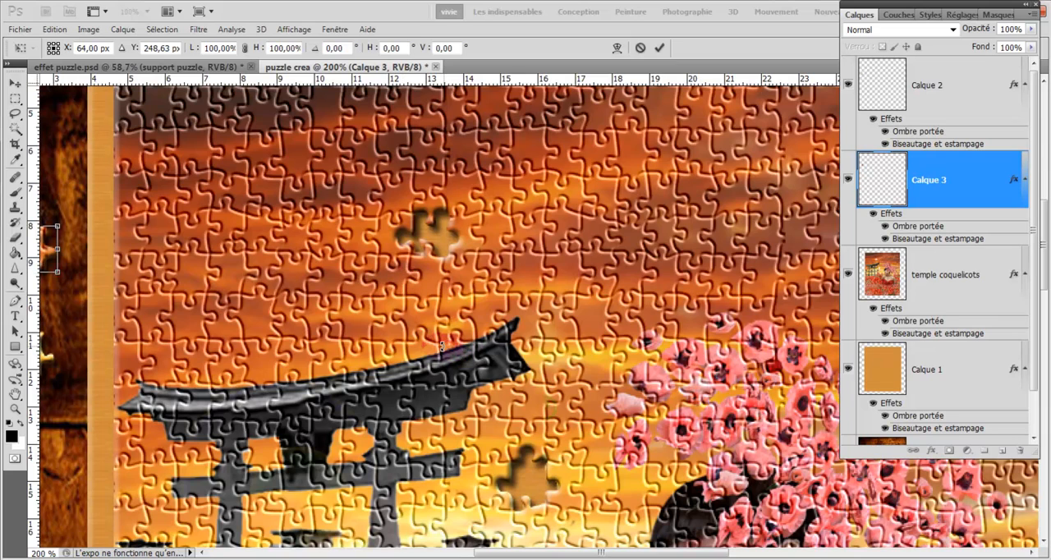
pyautogui.click(659, 48)
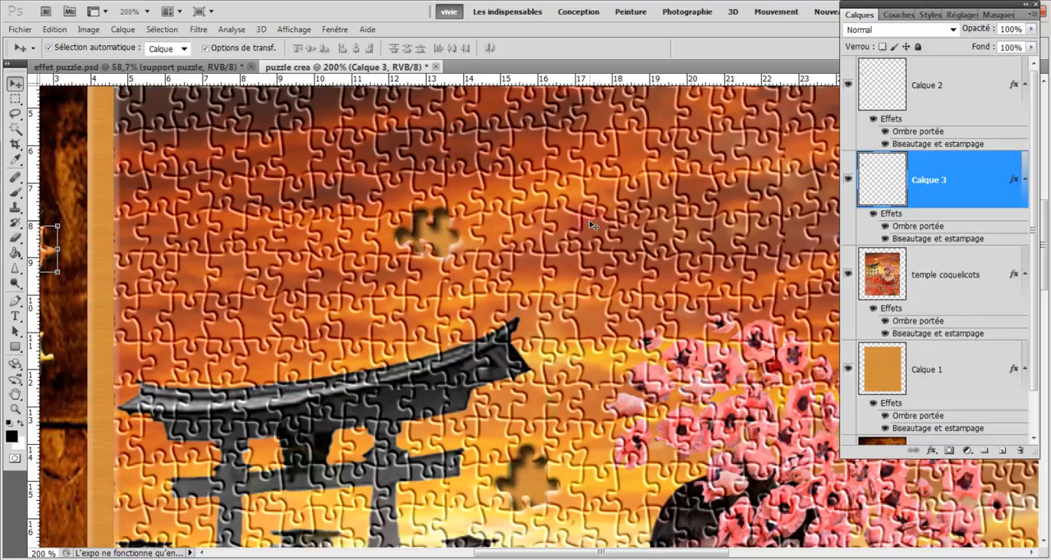
# - Lasso a puzzle piece straddling the temple roof's upper edge and cut it from the temple coquelicots layer onto a new layer
pyautogui.hotkey('ctrl', '-')
pyautogui.click(267, 177)
pyautogui.rightClick(16, 115)
pyautogui.click(61, 127)
pyautogui.hotkey('ctrl', '+')
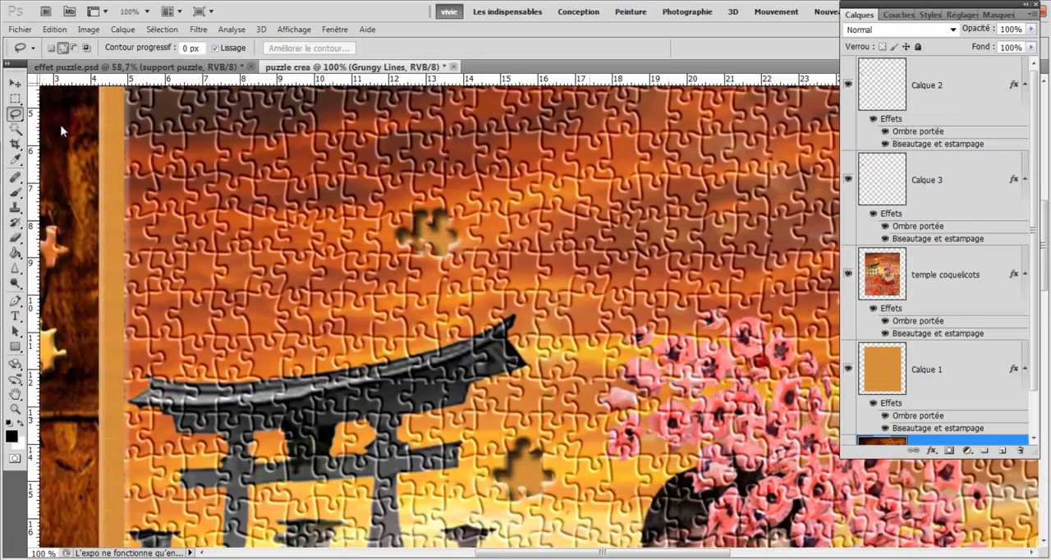
pyautogui.hotkey('ctrl', '+')
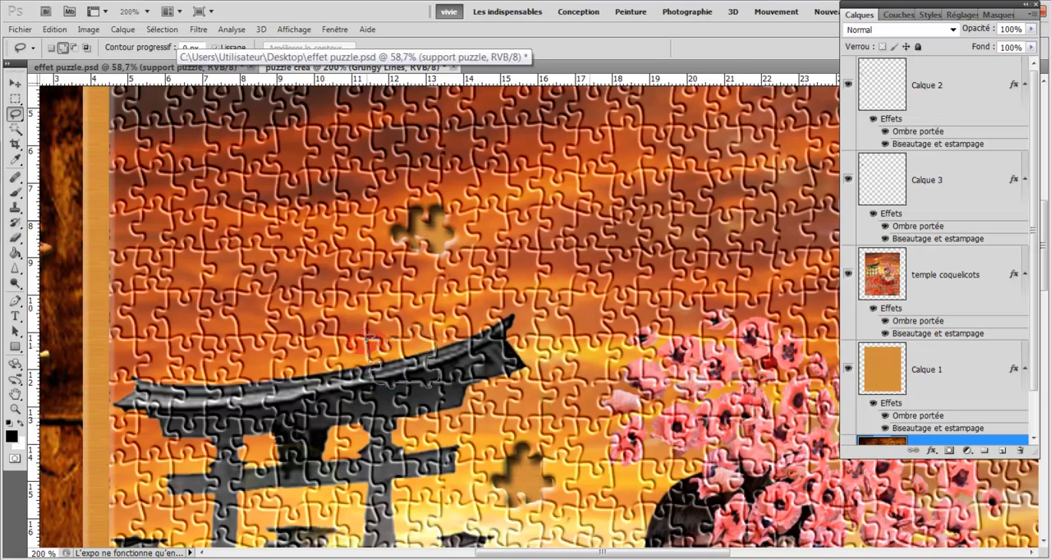
pyautogui.moveTo(379, 337)
pyautogui.mouseDown()
pyautogui.moveTo(431, 353)
pyautogui.moveTo(379, 388)
pyautogui.mouseUp()
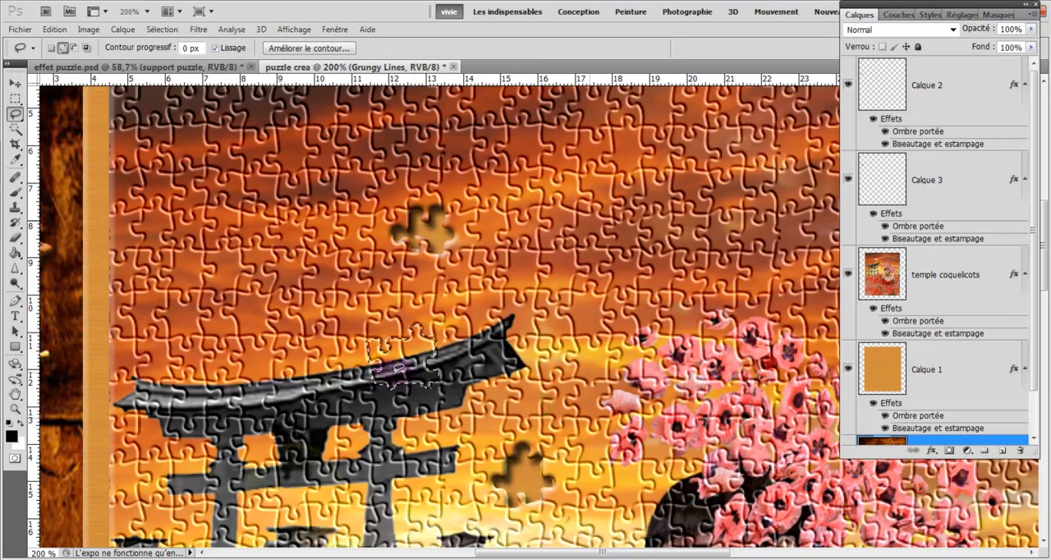
pyautogui.click(951, 285)
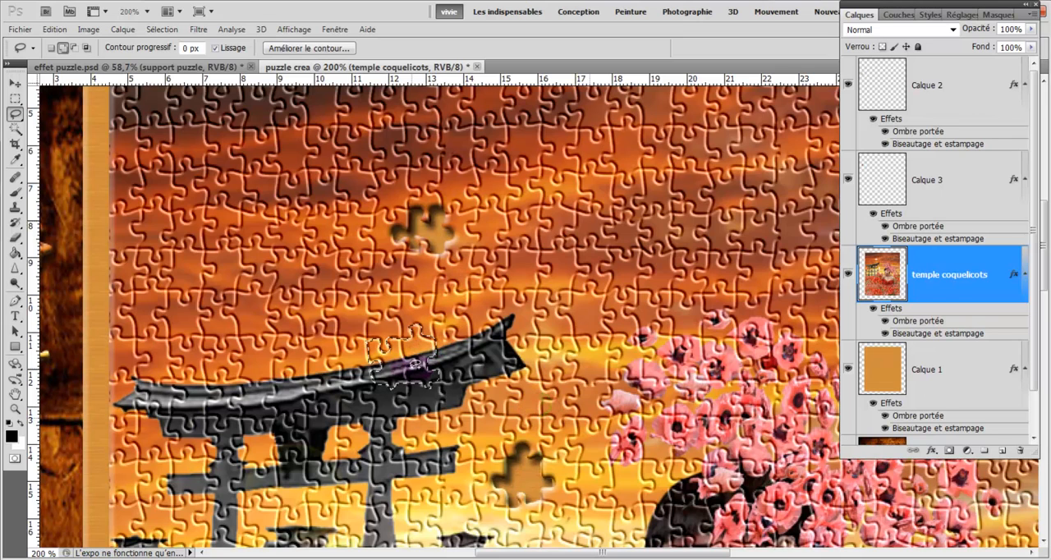
pyautogui.rightClick(402, 361)
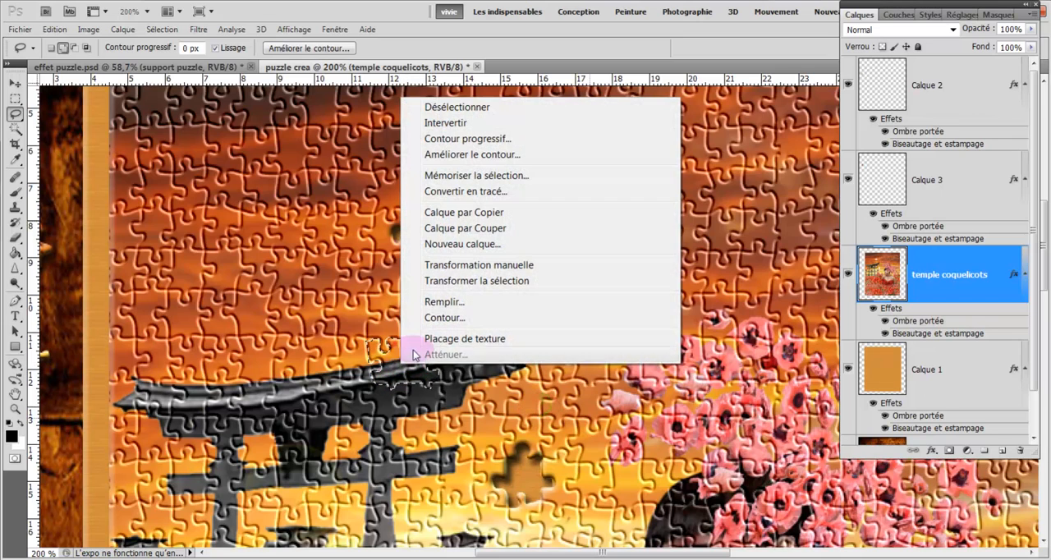
pyautogui.click(441, 232)
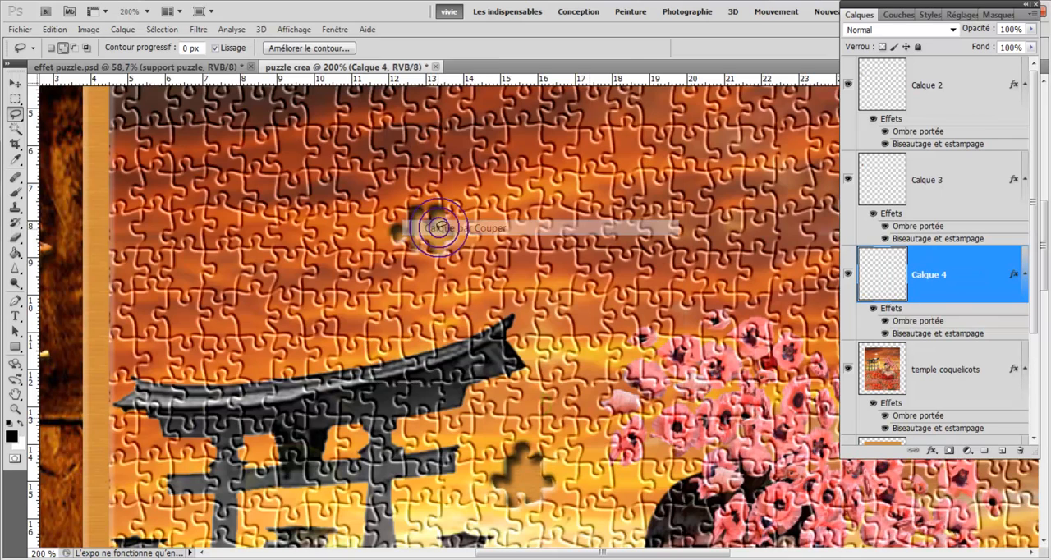
# - Move the roof piece onto the wooden table beside the orange support, place the yellow piece above the other loose pieces, and deselect
pyautogui.click(14, 84)
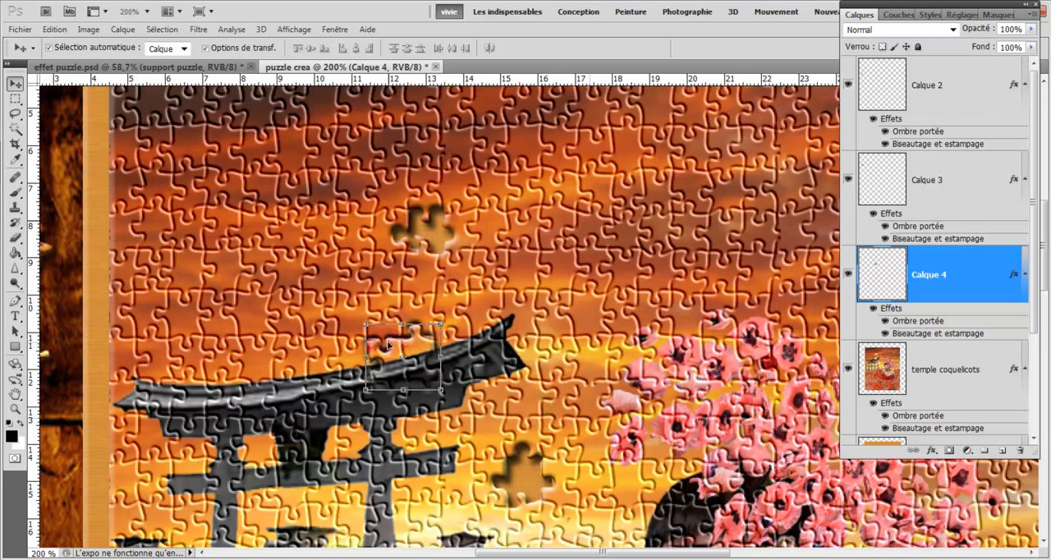
pyautogui.moveTo(396, 350); pyautogui.dragTo(116, 470)
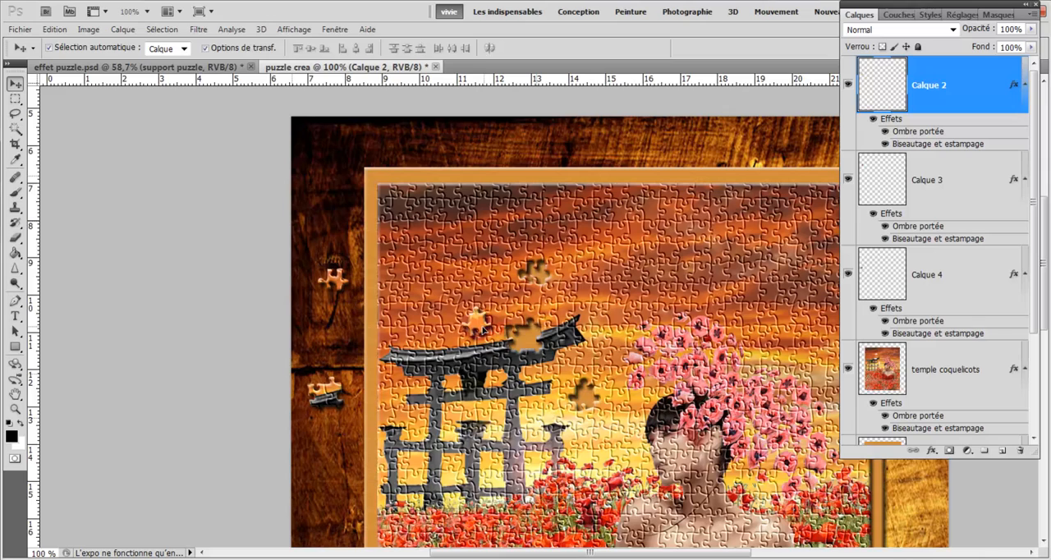
pyautogui.moveTo(491, 328); pyautogui.dragTo(334, 212)
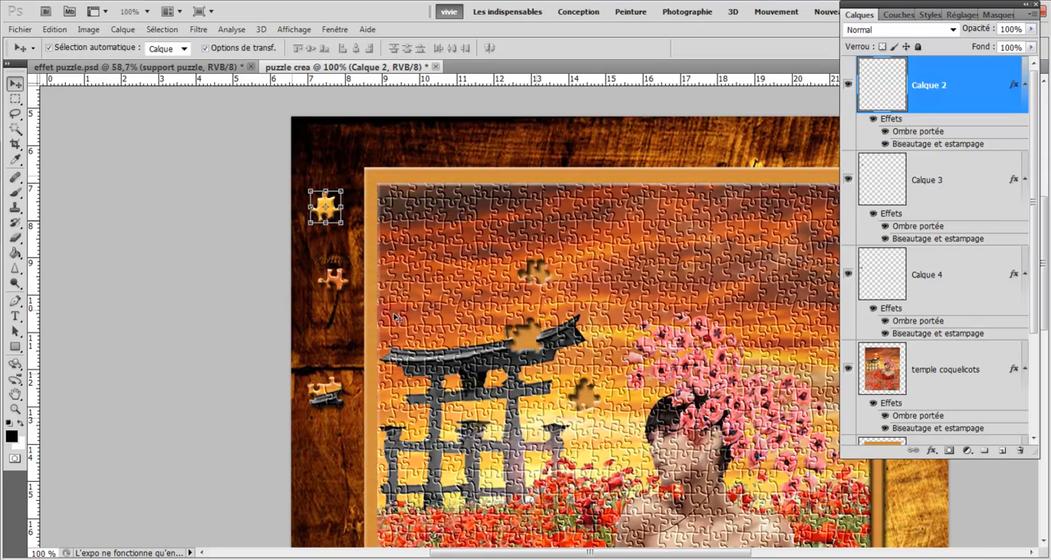
pyautogui.click(192, 250)
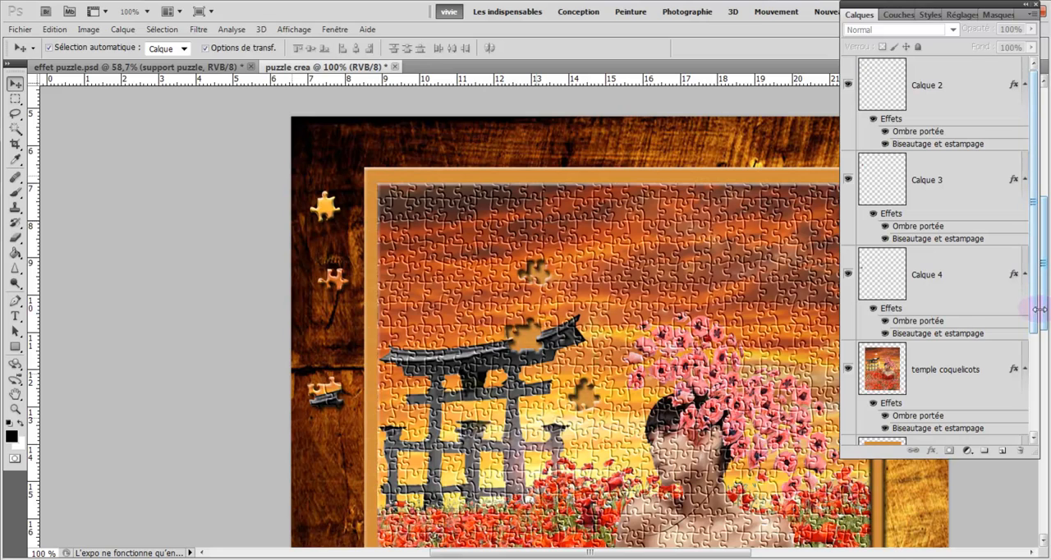
# - Collapse the effects lists of all layers from Calque 1 up to Calque 2 and make the whole layer stack fit in view
pyautogui.moveTo(1034, 320); pyautogui.dragTo(1037, 416)
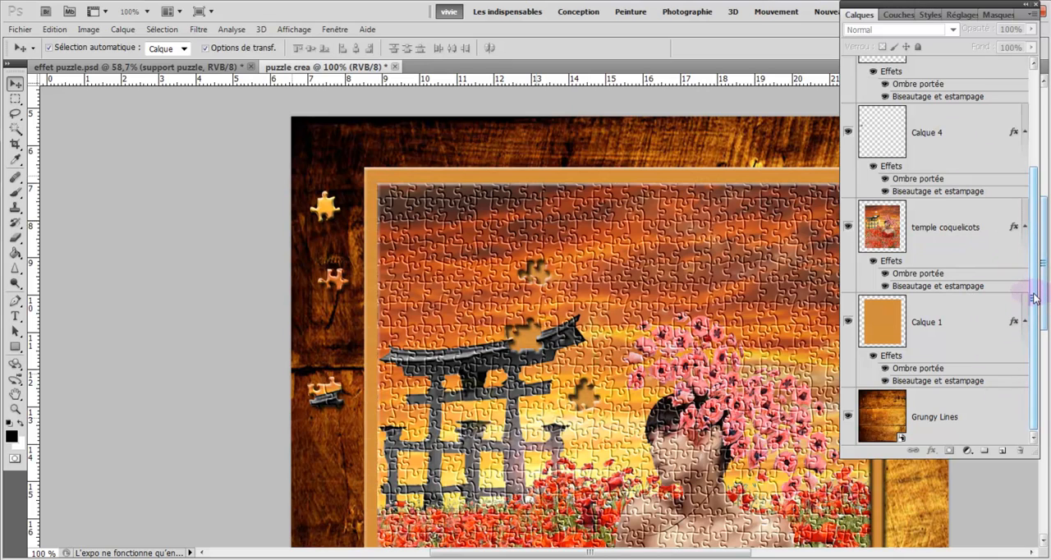
pyautogui.moveTo(1030, 294); pyautogui.dragTo(1023, 326)
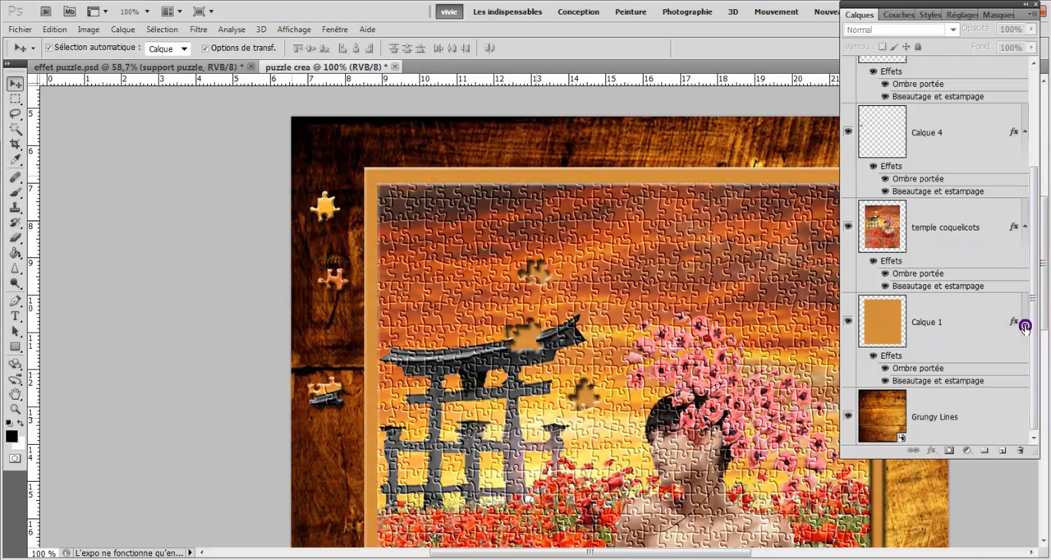
pyautogui.click(1025, 329)
pyautogui.click(1023, 269)
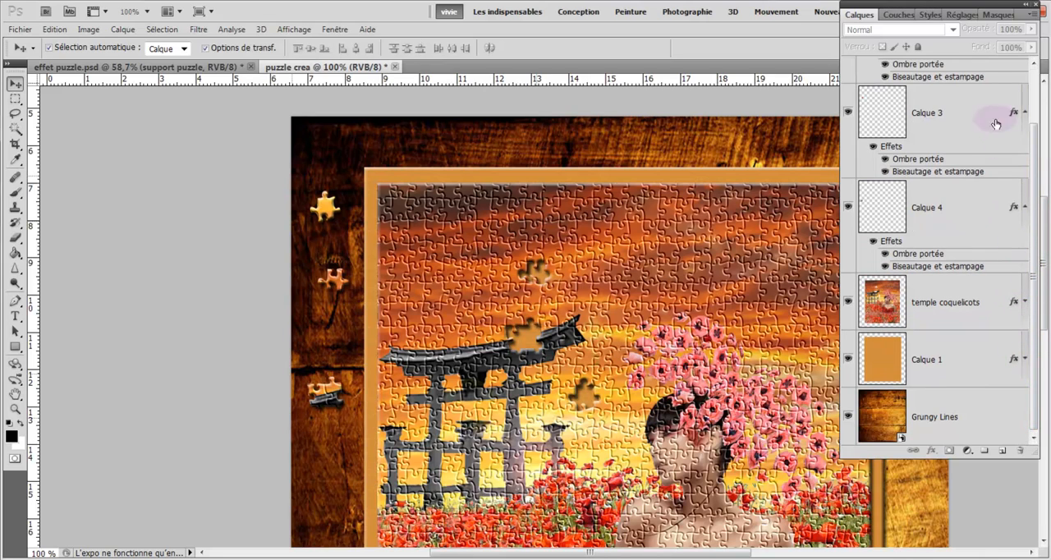
pyautogui.click(1025, 207)
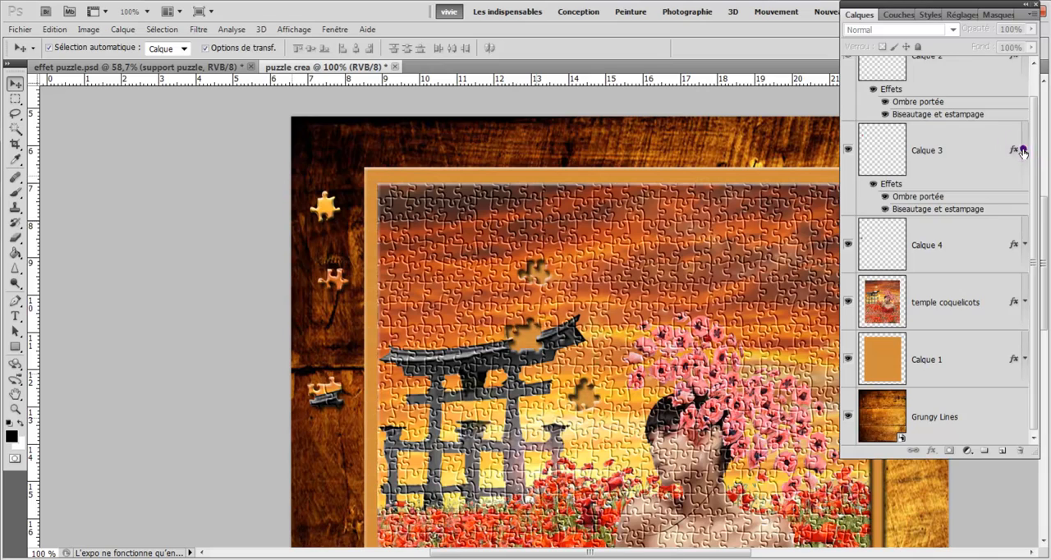
pyautogui.click(1022, 150)
pyautogui.click(1024, 91)
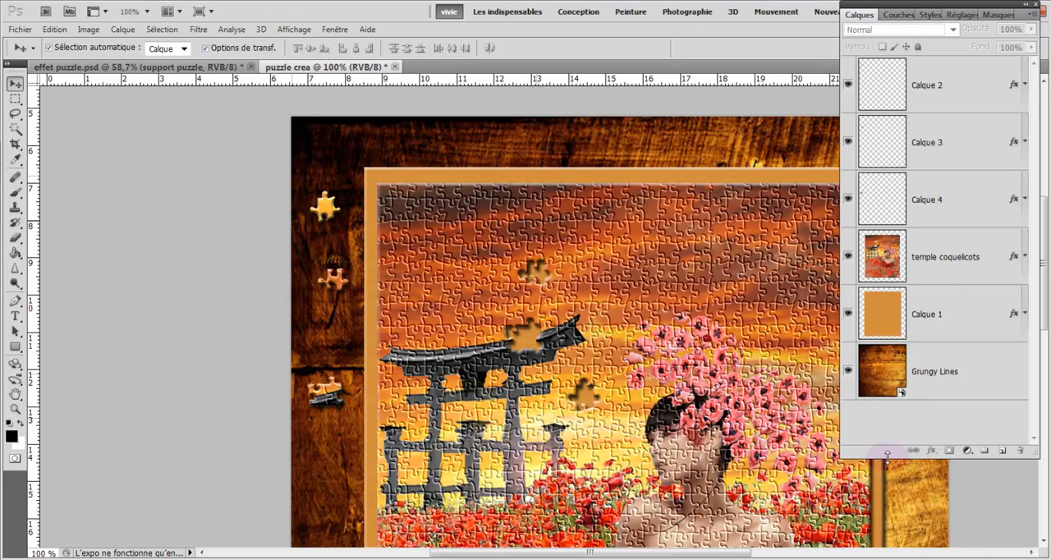
pyautogui.moveTo(887, 457); pyautogui.dragTo(888, 475)
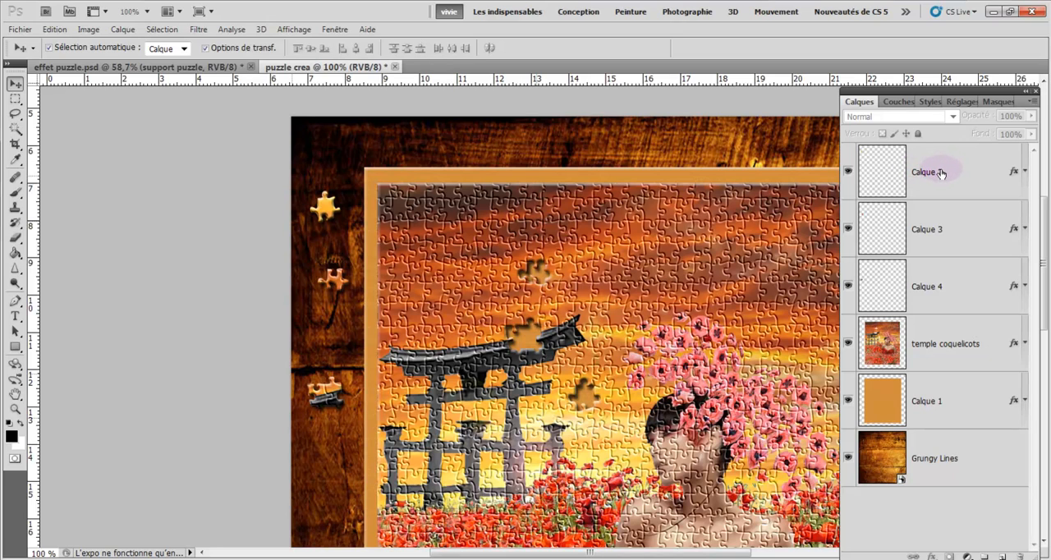
# - Group the three loose piece layers, Calque 2, Calque 3 and Calque 4, into a new group named "pièces puzzle"
pyautogui.click(942, 173)
pyautogui.keyDown('ctrl'); pyautogui.click(957, 291); pyautogui.keyUp('ctrl')
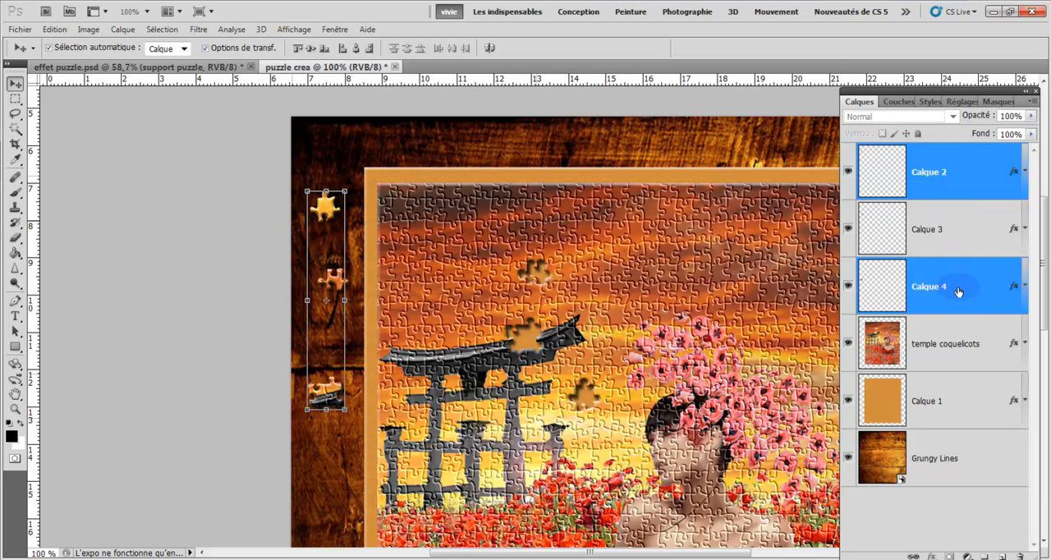
pyautogui.keyDown('ctrl'); pyautogui.click(944, 232); pyautogui.keyUp('ctrl')
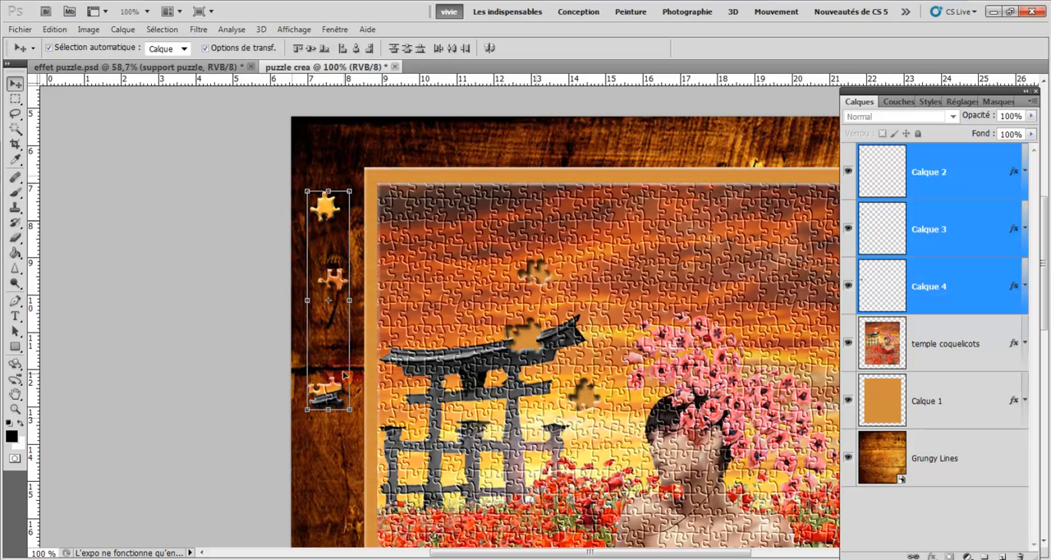
pyautogui.click(14, 85)
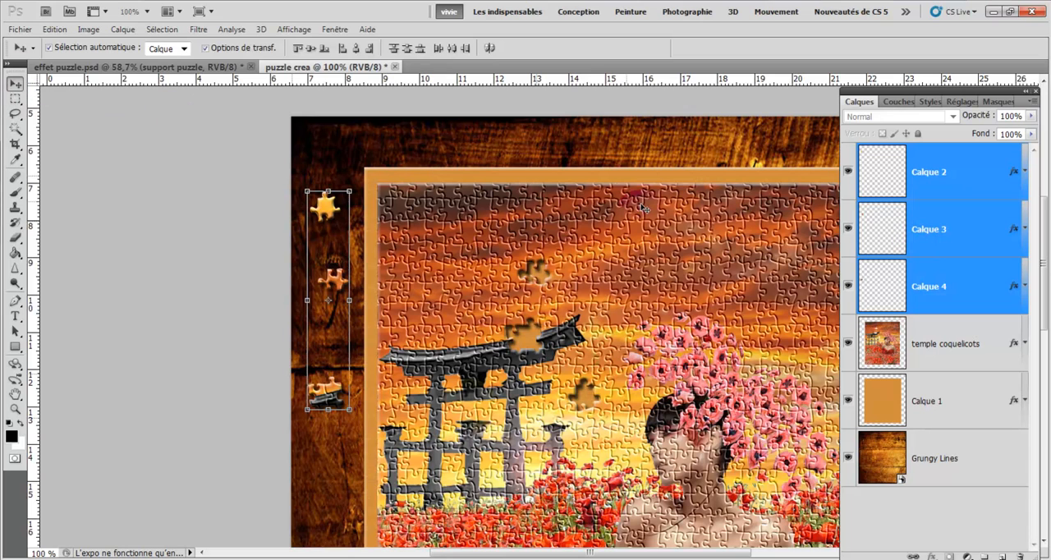
pyautogui.click(117, 33)
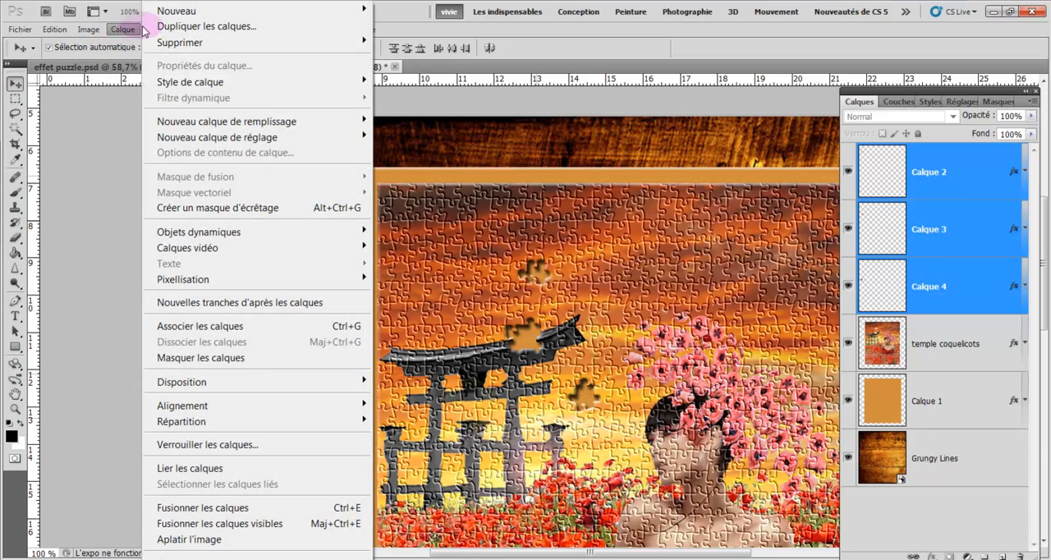
pyautogui.moveTo(239, 9)
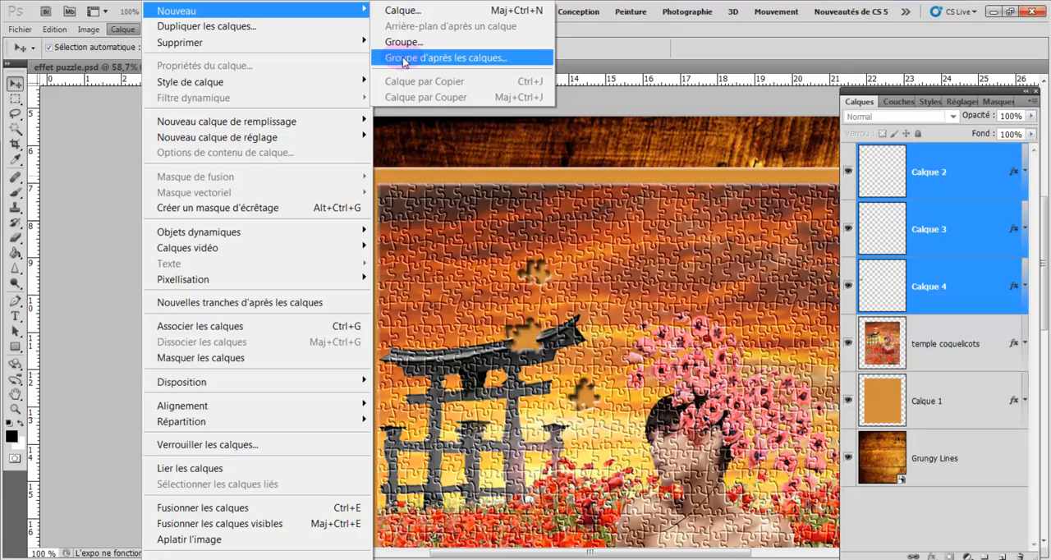
pyautogui.click(403, 58)
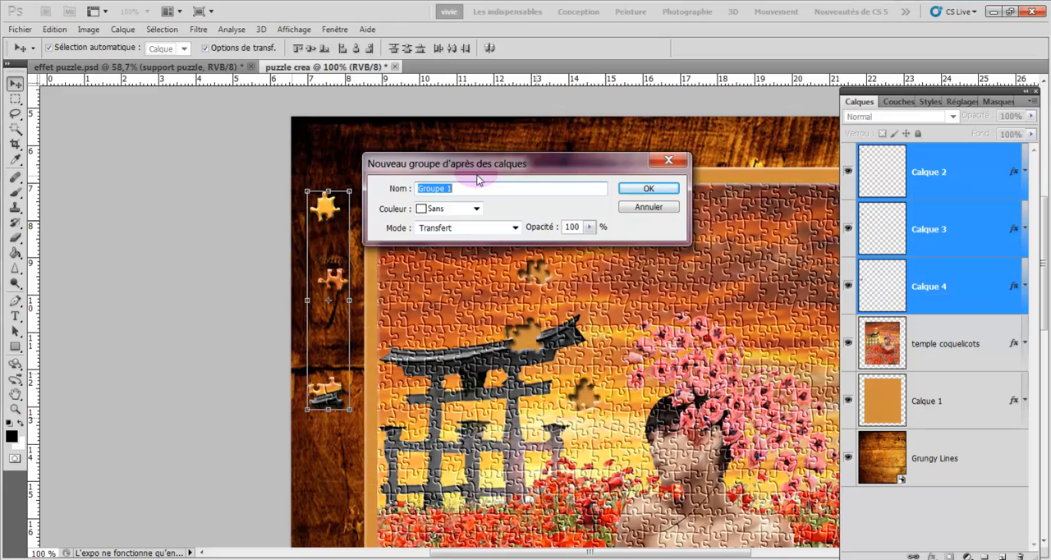
pyautogui.write('pl')
pyautogui.write('èces puzzle')
pyautogui.click(629, 187)
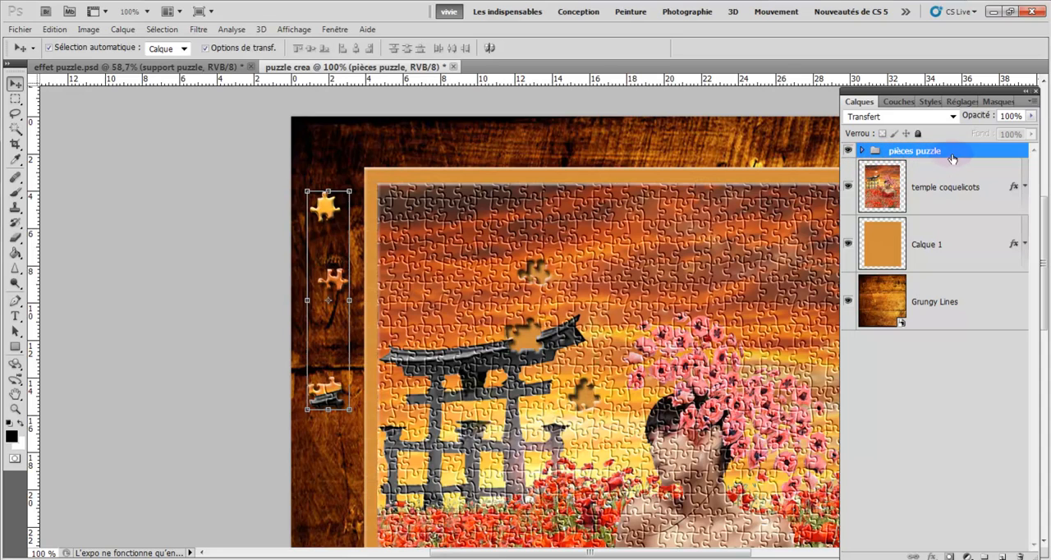
# - Expand the pièces puzzle group to review its layers, and switch to the effet puzzle.psd document
pyautogui.click(861, 152)
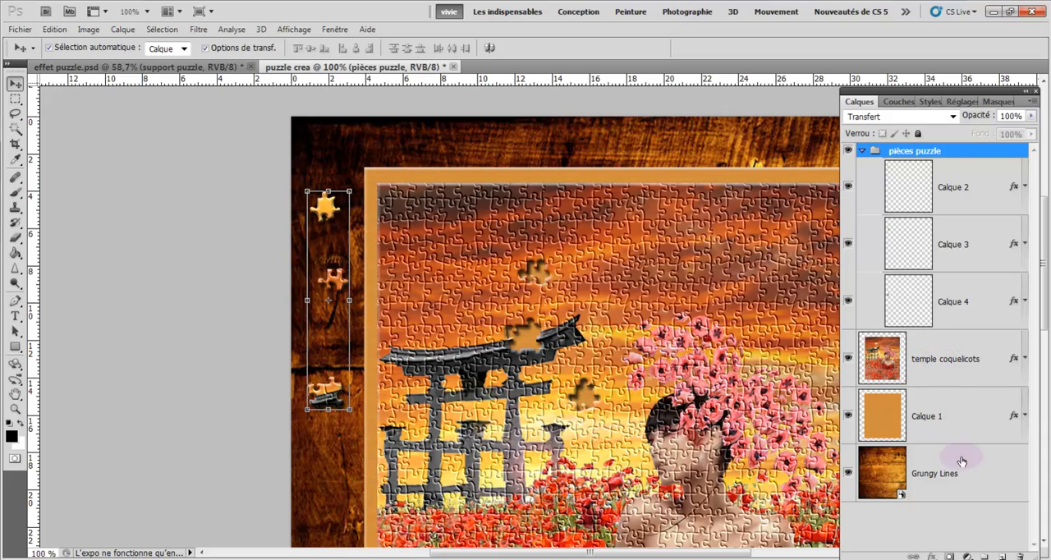
pyautogui.moveTo(1044, 326); pyautogui.dragTo(1046, 350)
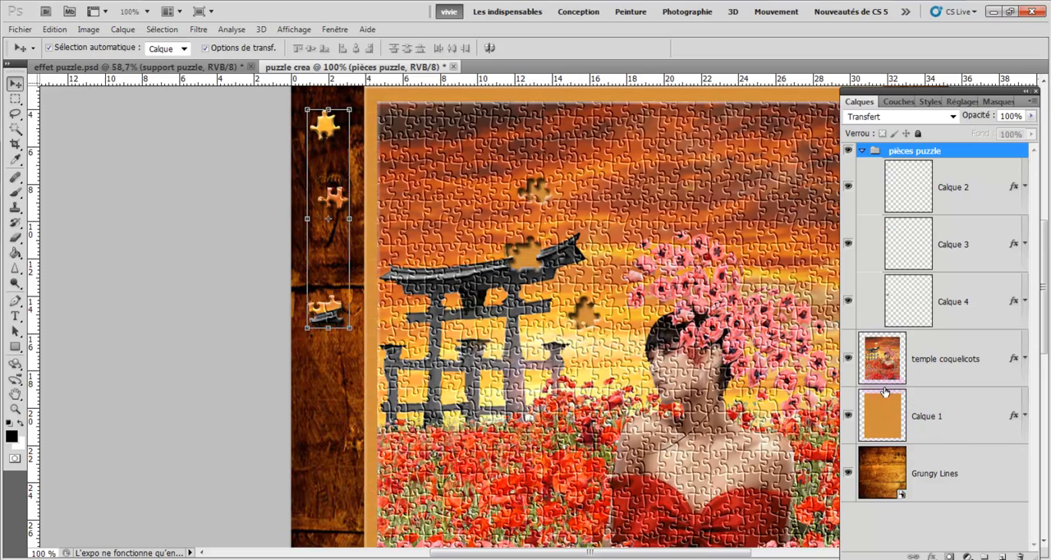
pyautogui.click(136, 70)
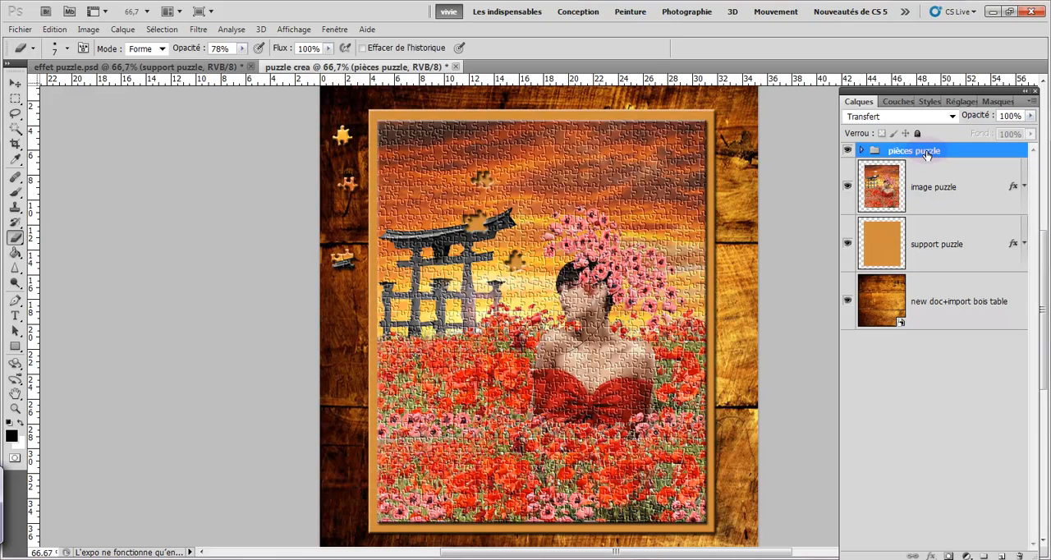
# - Move the pièces puzzle group beneath the support puzzle layer, directly above the wooden table layer
pyautogui.click(926, 151)
pyautogui.moveTo(925, 151); pyautogui.dragTo(938, 256)
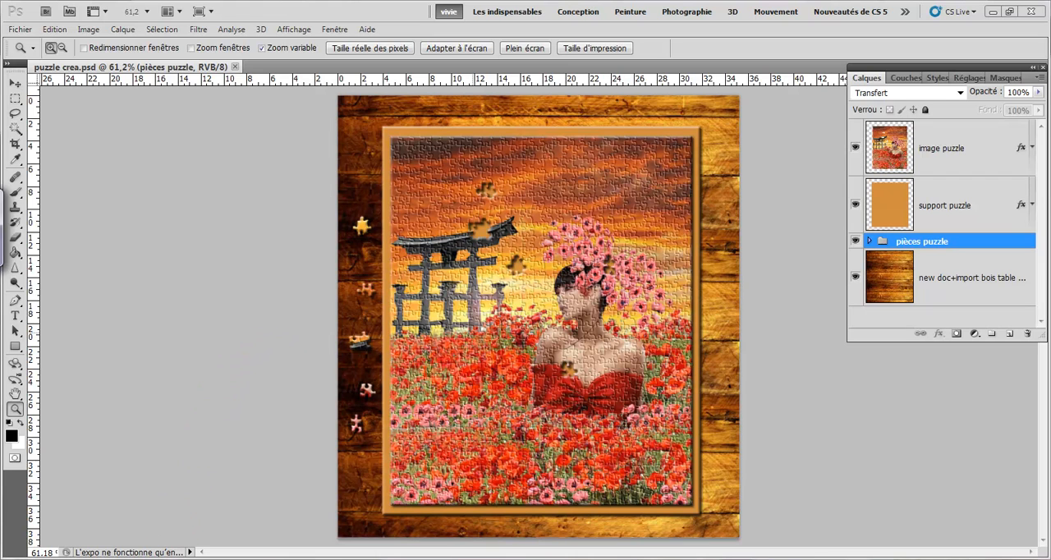
# - Switch to the web browser and view the Photoshop CS4/CS5 YouTube channel page
pyautogui.click(172, 558)
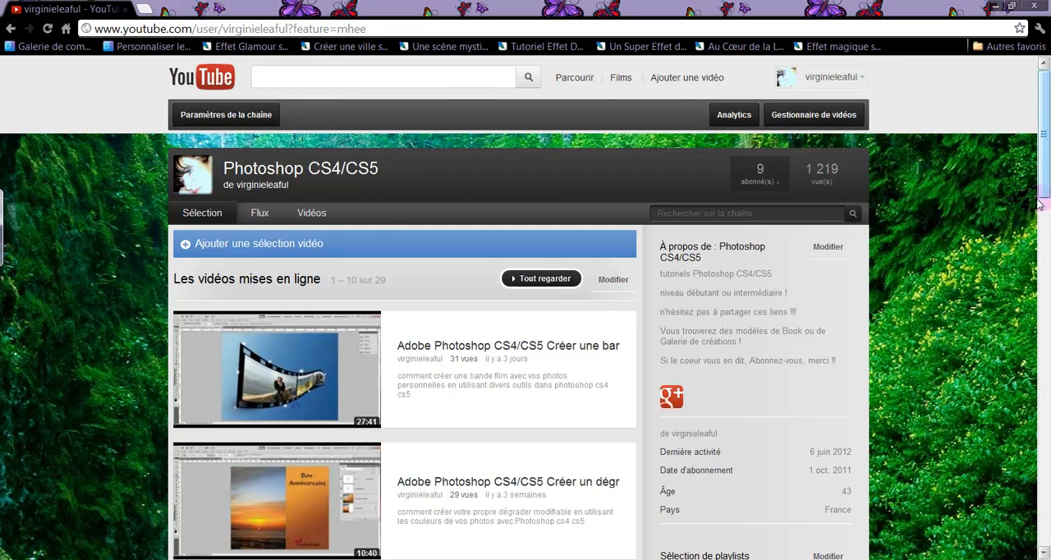
pyautogui.moveTo(1044, 180)
pyautogui.mouseDown()
pyautogui.moveTo(1047, 331)
pyautogui.moveTo(1045, 164)
pyautogui.mouseUp()
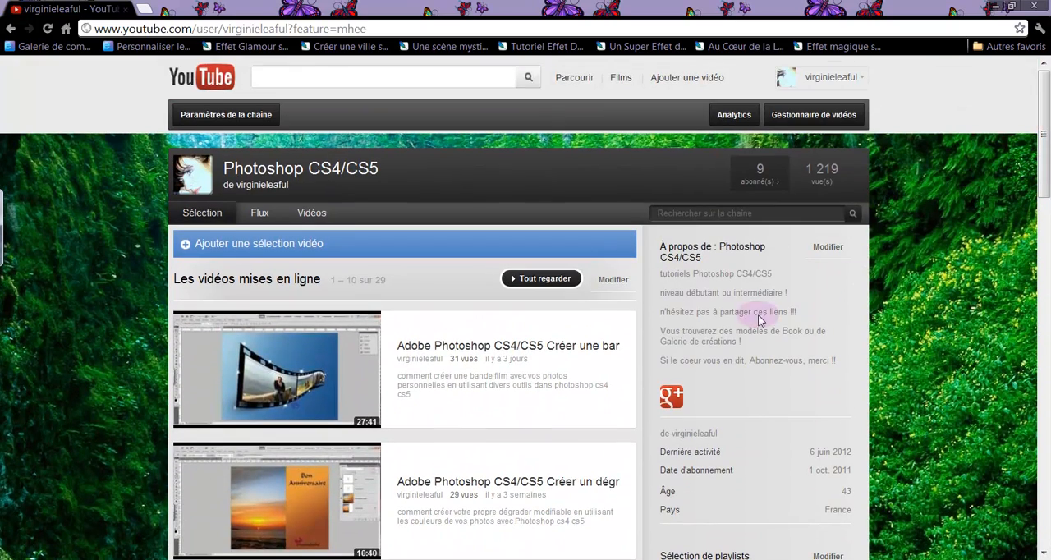